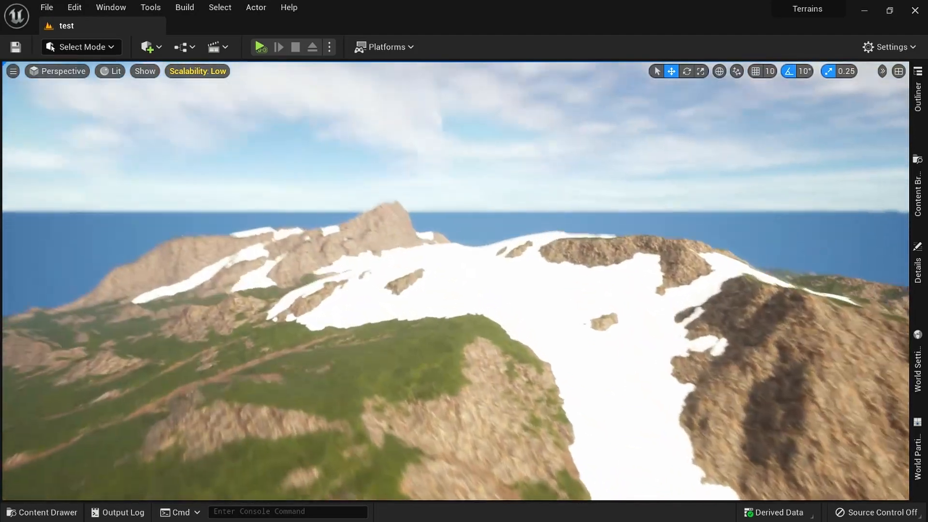
- Fly over the test level's landscape to examine its snowy mountains, trails and lakes
{"action": "key", "text": "w"}
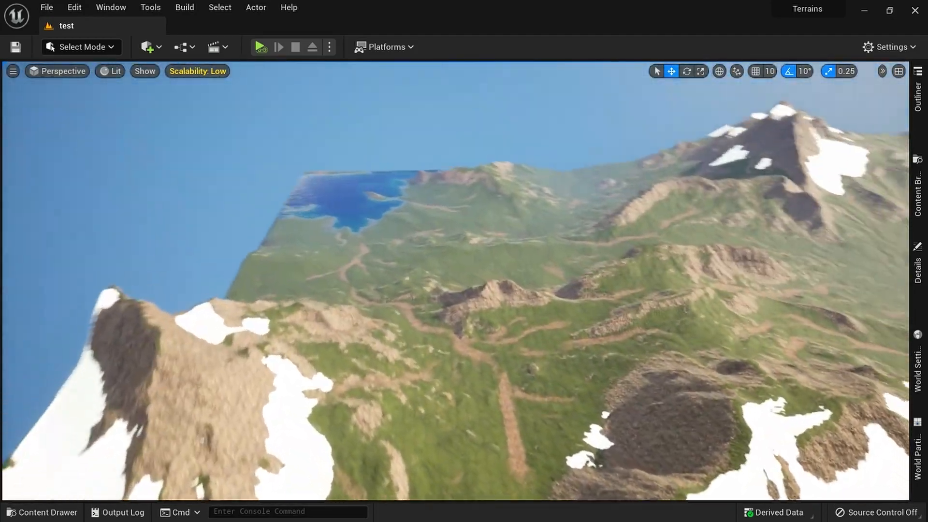
{"action": "key", "text": "w"}
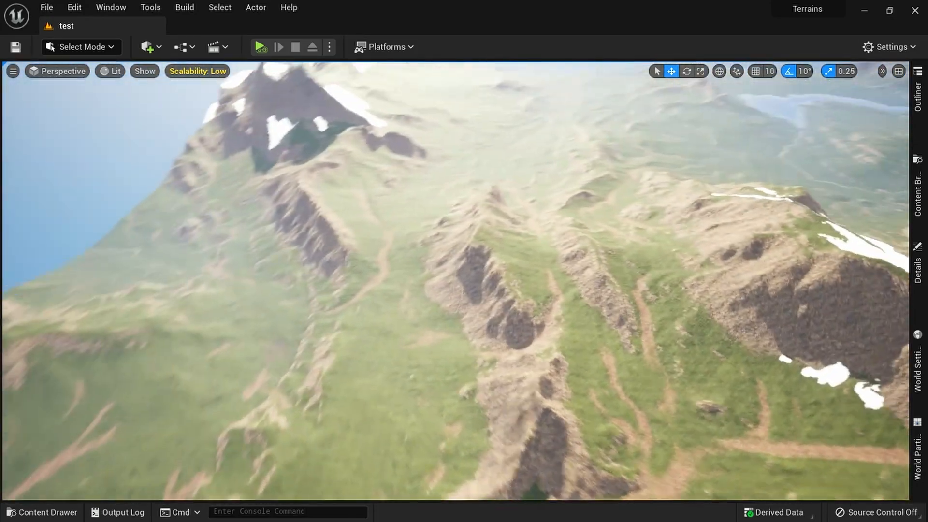
{"action": "key", "text": "w"}
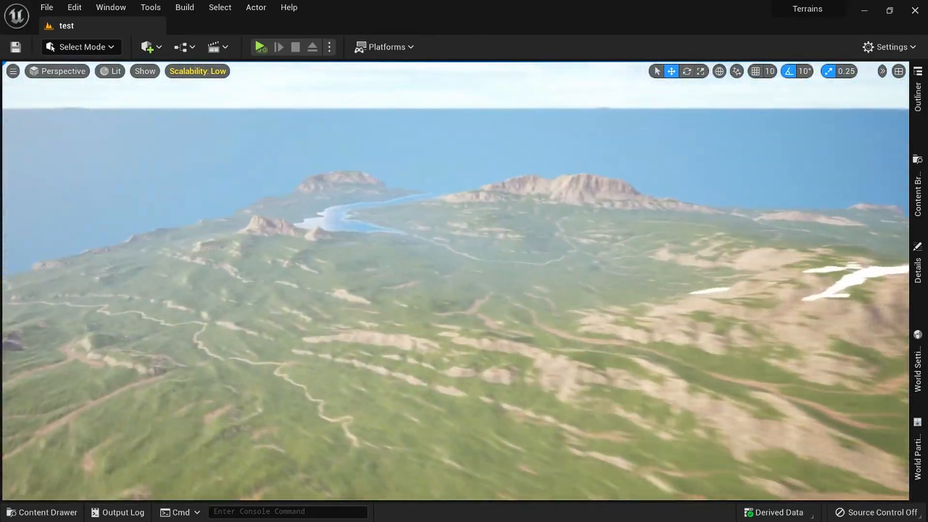
{"action": "key", "text": "w"}
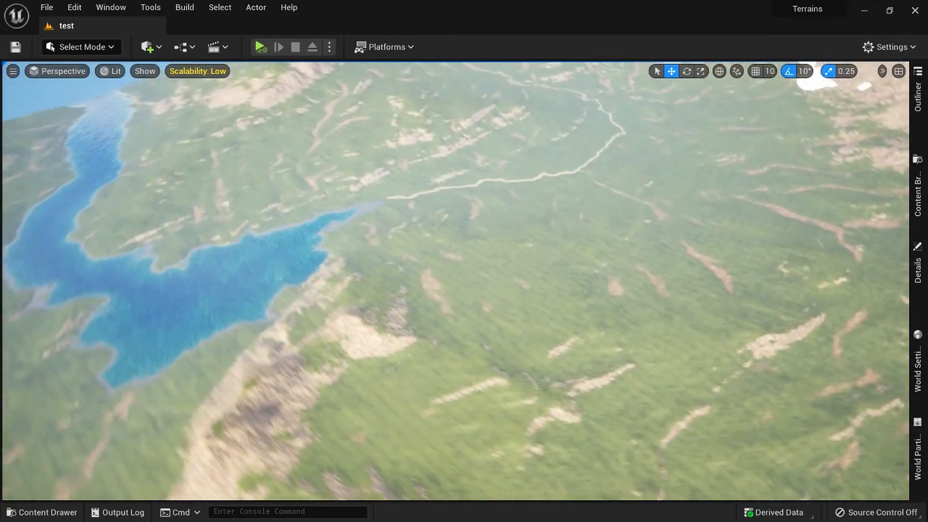
{"action": "key", "text": "q"}
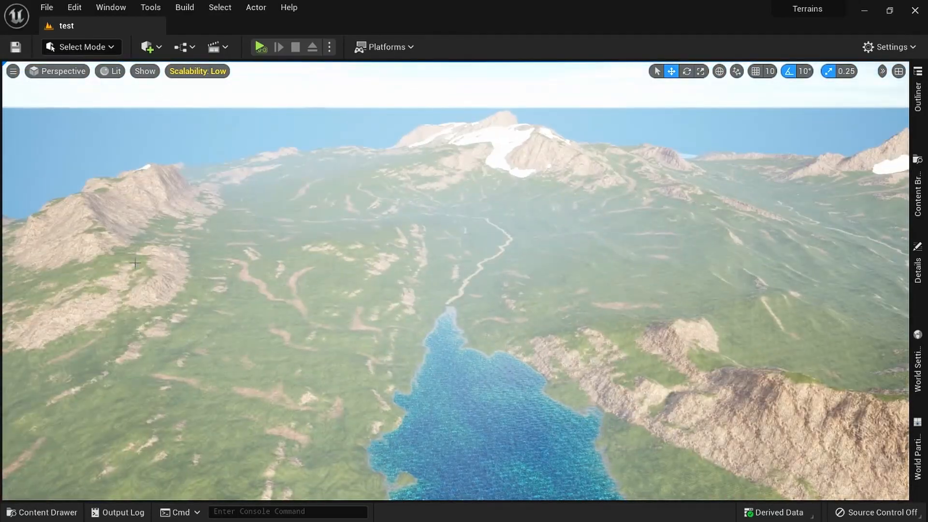
- Open the recent level CartF
{"action": "left_click", "coordinate": [46, 7]}
{"action": "mouse_move", "coordinate": [73, 94]}
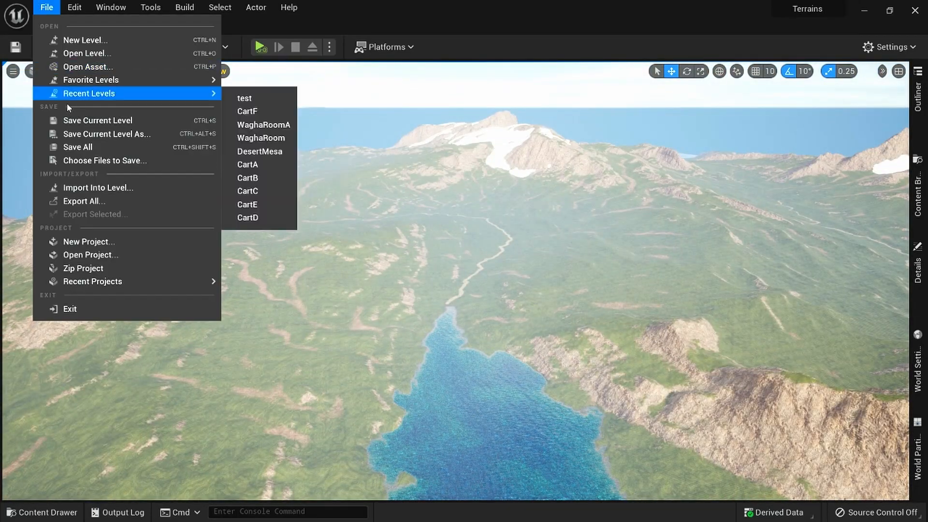
{"action": "left_click", "coordinate": [248, 111]}
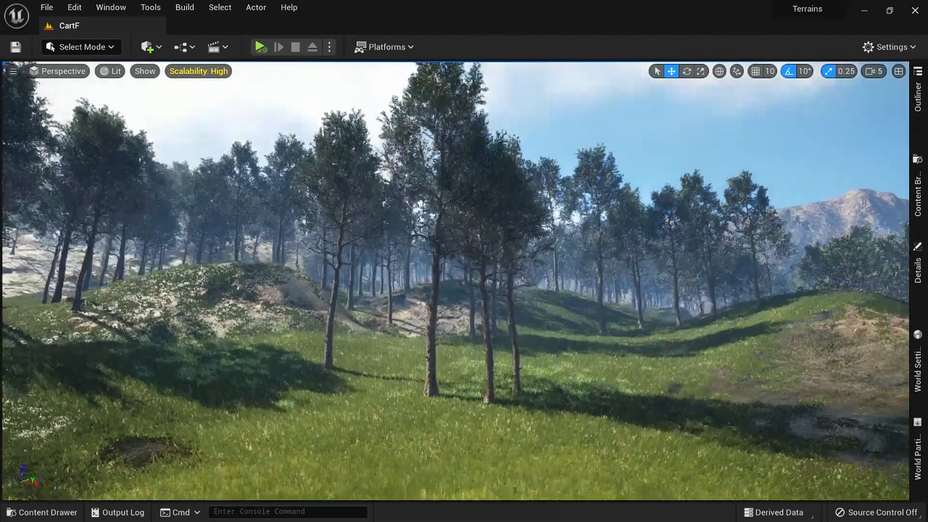
- Set the viewport's scalability quality to Low while surveying the forested terrain from above the lake
{"action": "key", "text": "e"}
{"action": "right_click_drag", "start_coordinate": [455, 280], "coordinate": [582, 296]}
{"action": "mouse_move", "coordinate": [192, 79]}
{"action": "right_mouse_down"}
{"action": "mouse_move", "coordinate": [164, 82]}
{"action": "mouse_move", "coordinate": [192, 80]}
{"action": "right_mouse_up"}
{"action": "left_click", "coordinate": [193, 73]}
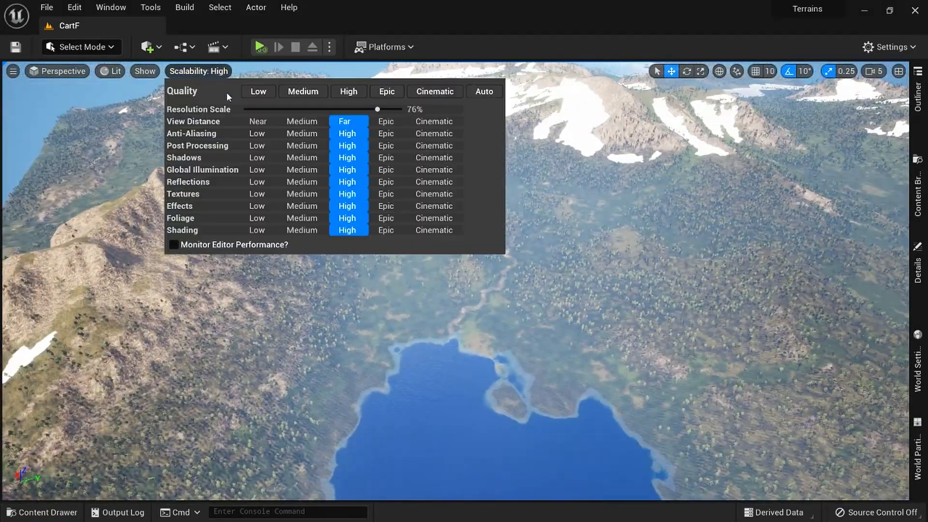
{"action": "left_click", "coordinate": [257, 217]}
{"action": "right_click_drag", "start_coordinate": [464, 290], "coordinate": [309, 271]}
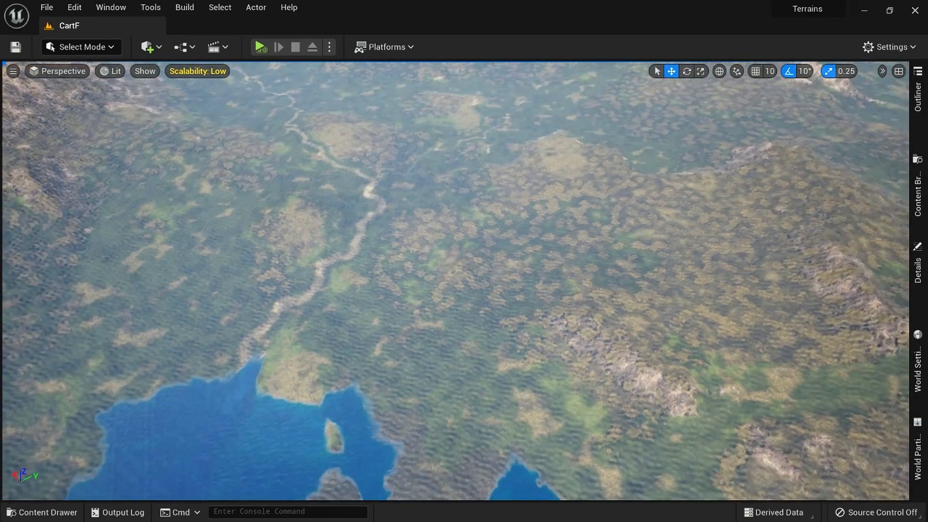
- Set the viewport's scalability quality to High and examine the forest, meadows and snowy mountains of the CartF level
{"action": "left_click", "coordinate": [198, 71]}
{"action": "left_click", "coordinate": [348, 91]}
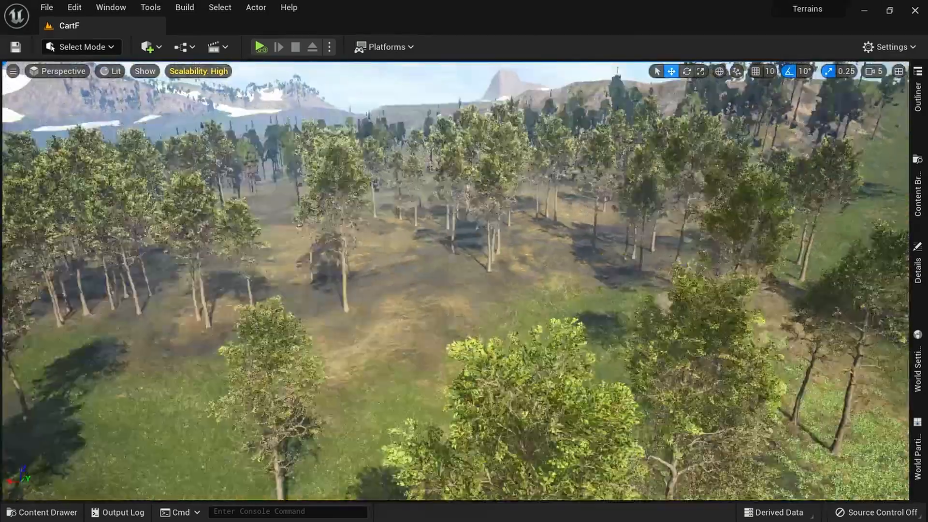
{"action": "right_click_drag", "start_coordinate": [454, 280], "coordinate": [270, 290]}
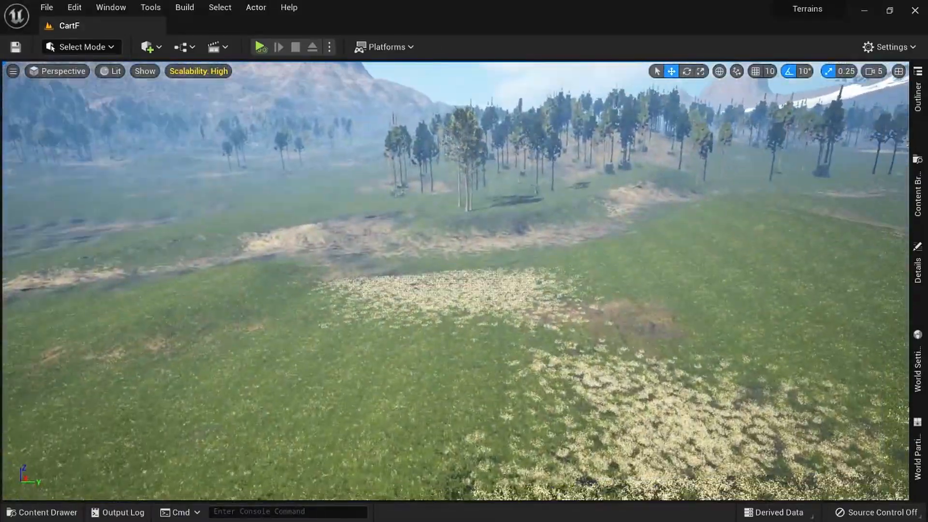
{"action": "right_click_drag", "start_coordinate": [454, 280], "coordinate": [444, 326]}
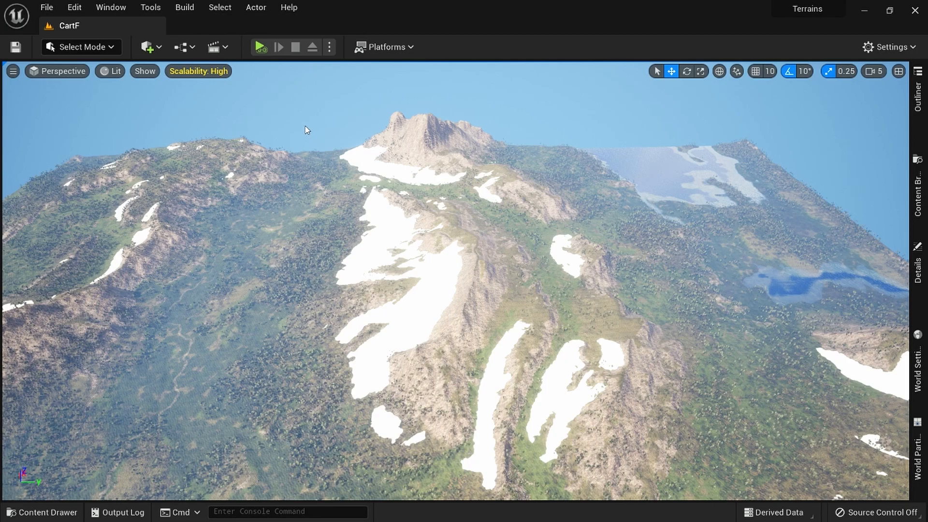
- Switch to Landscape mode and set the heightmap's import/export tool to Export
{"action": "left_click", "coordinate": [104, 51]}
{"action": "left_click", "coordinate": [97, 81]}
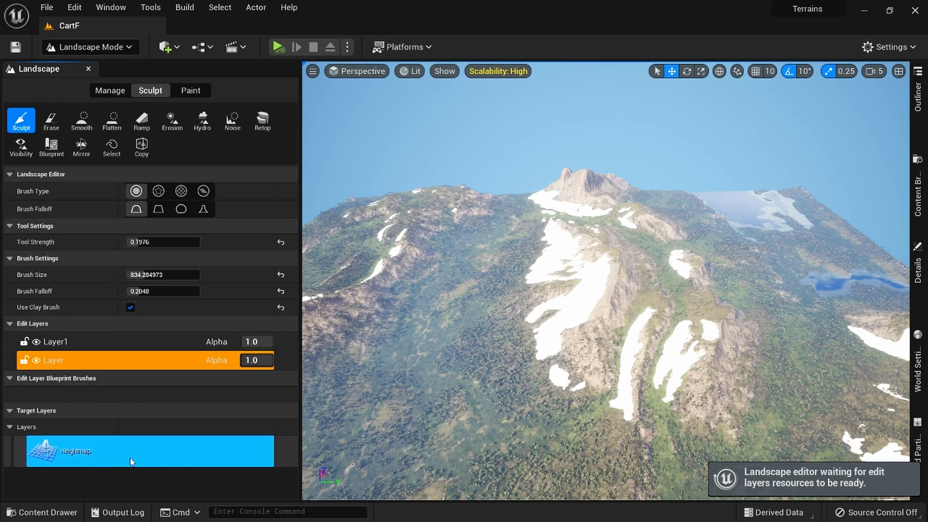
{"action": "right_click", "coordinate": [159, 445]}
{"action": "left_click", "coordinate": [203, 477]}
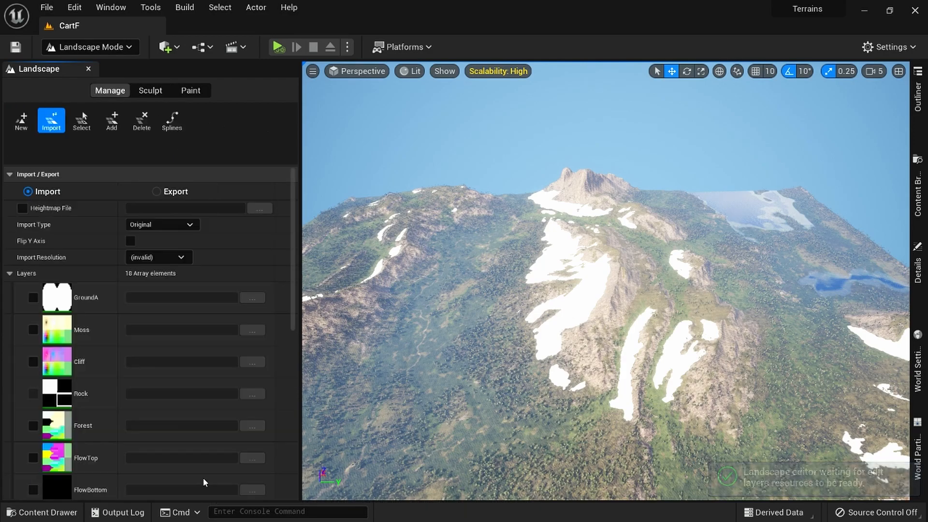
{"action": "left_click", "coordinate": [173, 166]}
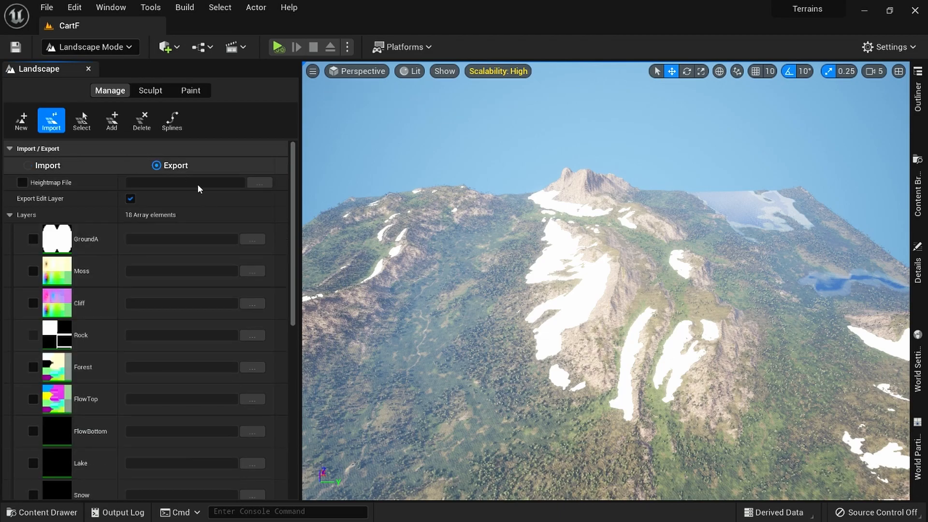
- Enable the heightmap export with a PNG file named asd and collapse the list of weight layers
{"action": "left_click", "coordinate": [259, 182]}
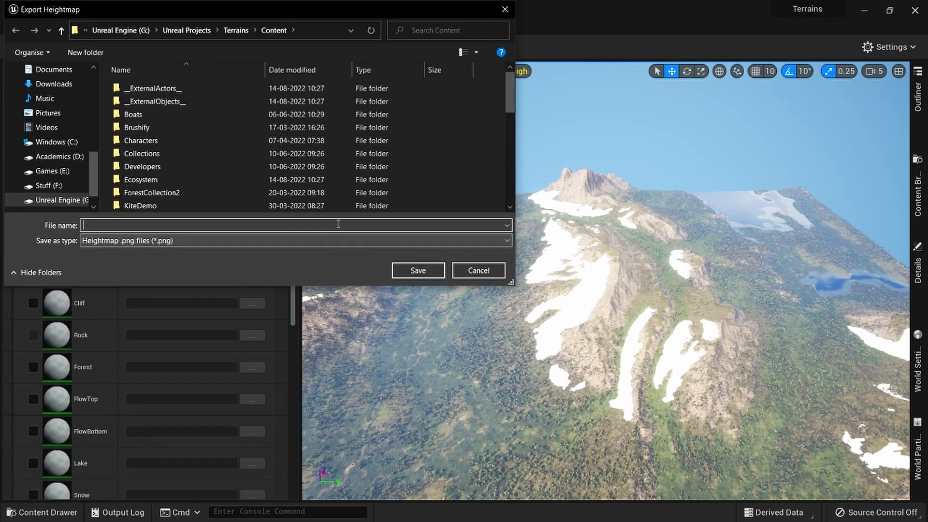
{"action": "scroll", "coordinate": [167, 196], "scroll_direction": "down", "scroll_amount": 5}
{"action": "type", "text": "asd"}
{"action": "left_click", "coordinate": [424, 272]}
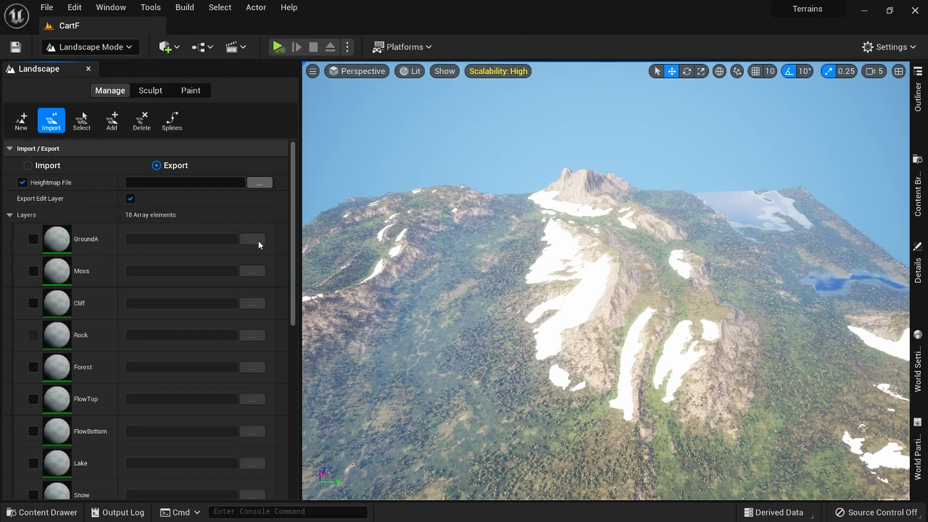
{"action": "left_click", "coordinate": [10, 215]}
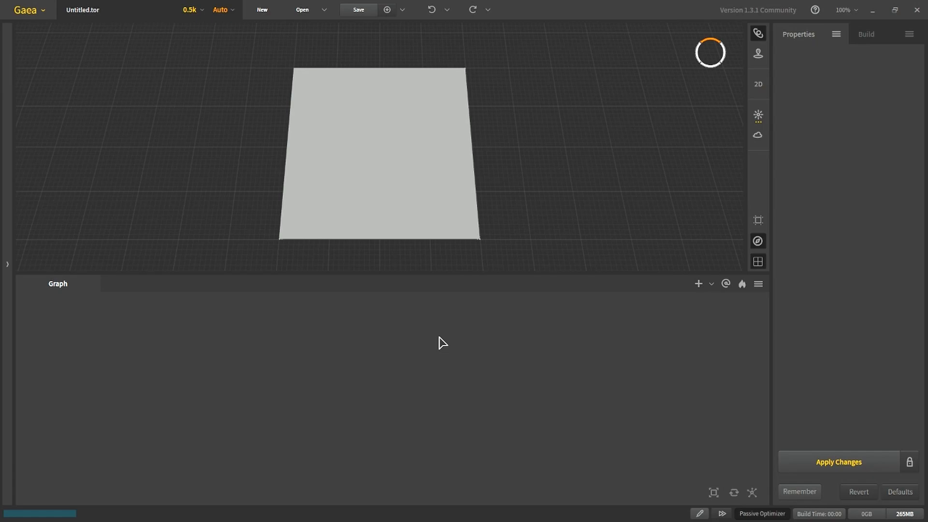
- In Gaea, add a File node to the graph and load Heightmap_x0_y0.png from the Unreal Engine (G:) drive
{"action": "right_click", "coordinate": [281, 384]}
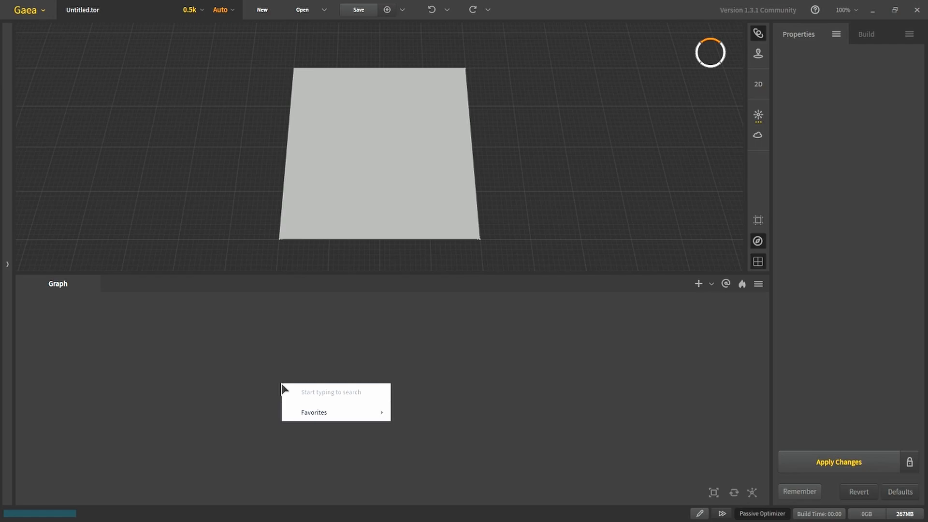
{"action": "type", "text": "file"}
{"action": "key", "text": "Return"}
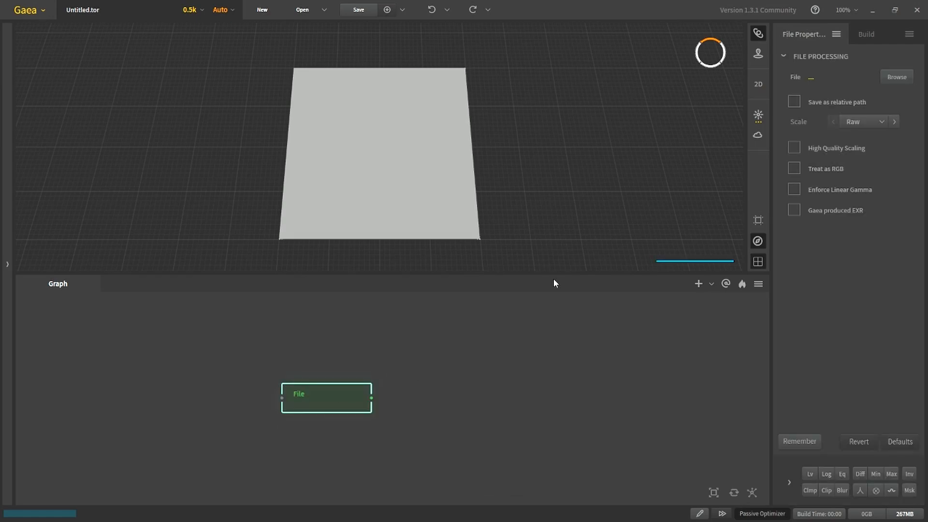
{"action": "left_click", "coordinate": [894, 78]}
{"action": "scroll", "coordinate": [269, 274], "scroll_direction": "down", "scroll_amount": 2}
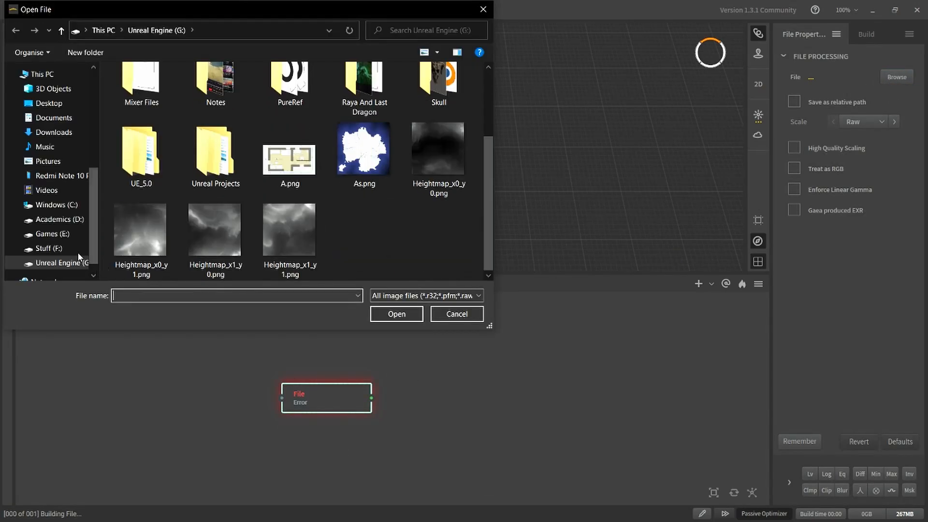
{"action": "double_click", "coordinate": [462, 163]}
{"action": "left_click", "coordinate": [366, 186]}
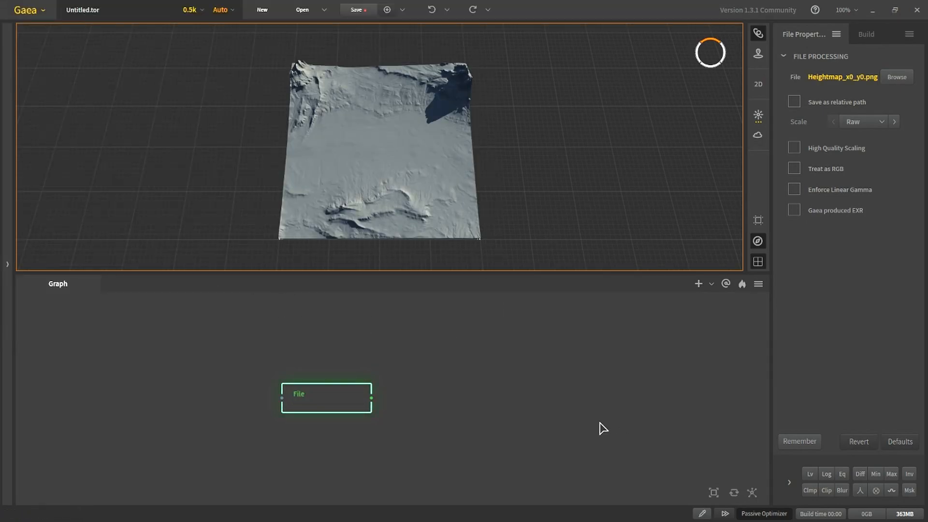
- Add a TileInput node beside the File node and load Heightmap_x0_y1.png into it
{"action": "left_click_drag", "start_coordinate": [524, 400], "coordinate": [417, 384]}
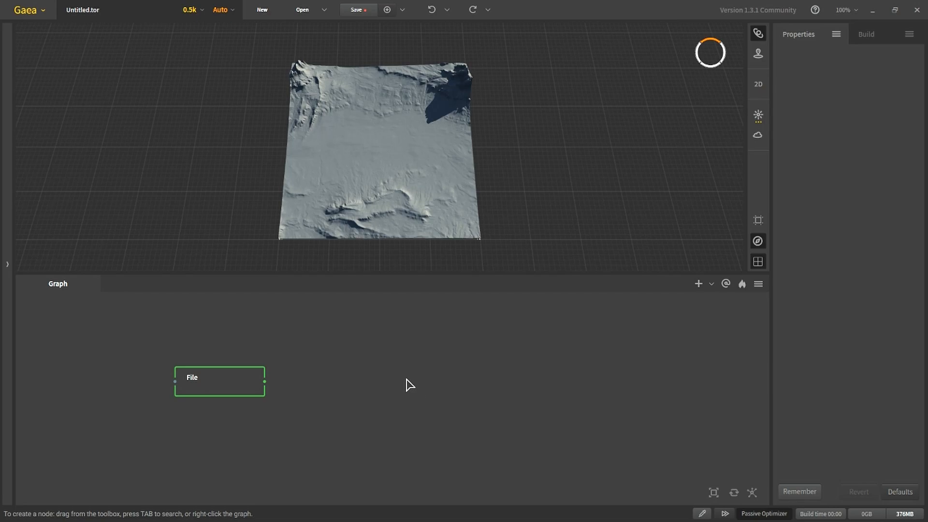
{"action": "right_click", "coordinate": [405, 379]}
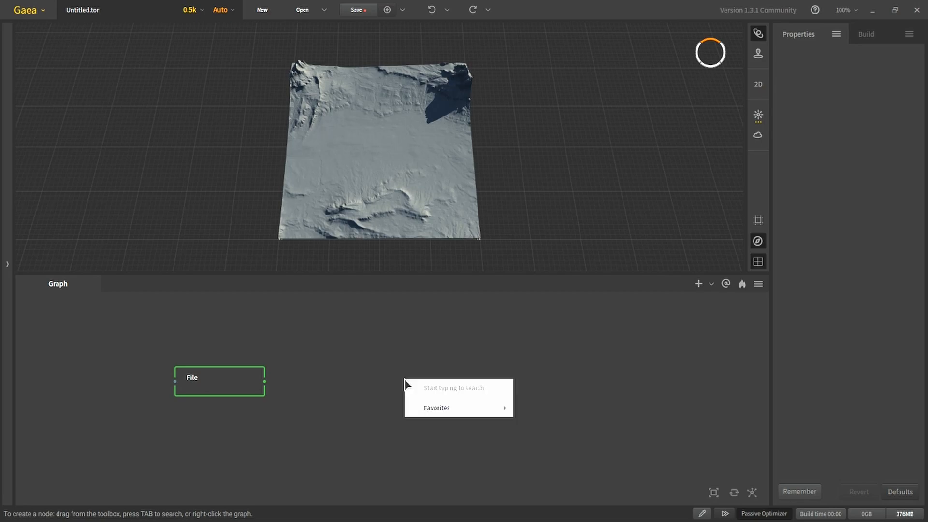
{"action": "type", "text": "tile"}
{"action": "key", "text": "ctrl+1"}
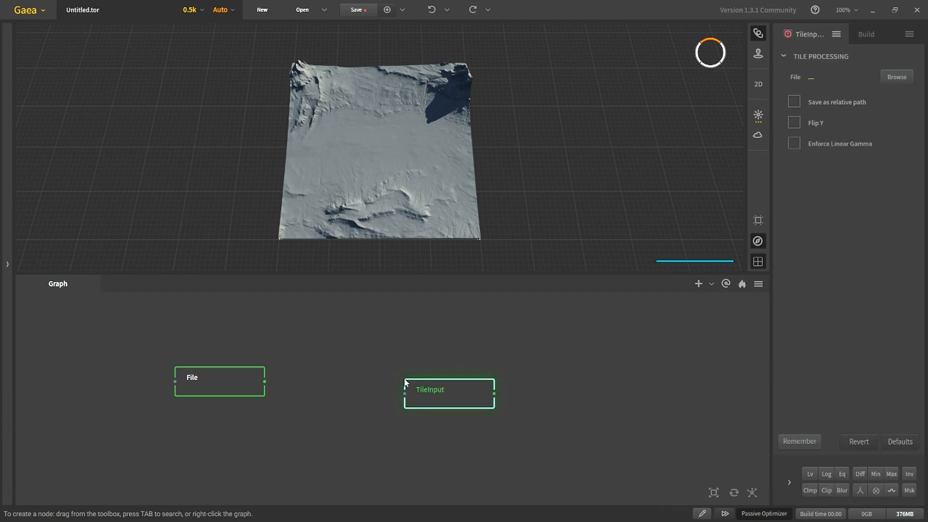
{"action": "left_click", "coordinate": [896, 77]}
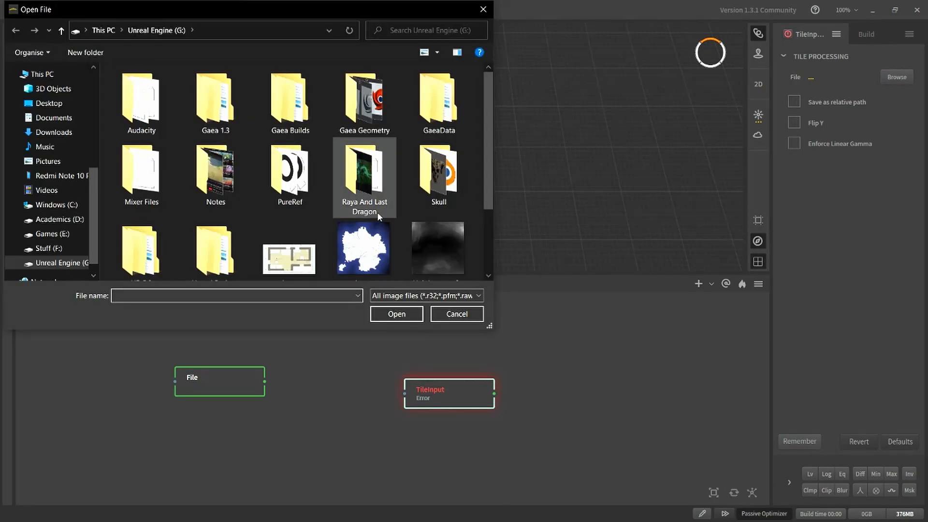
{"action": "scroll", "coordinate": [106, 240], "scroll_direction": "down", "scroll_amount": 3}
{"action": "double_click", "coordinate": [148, 240]}
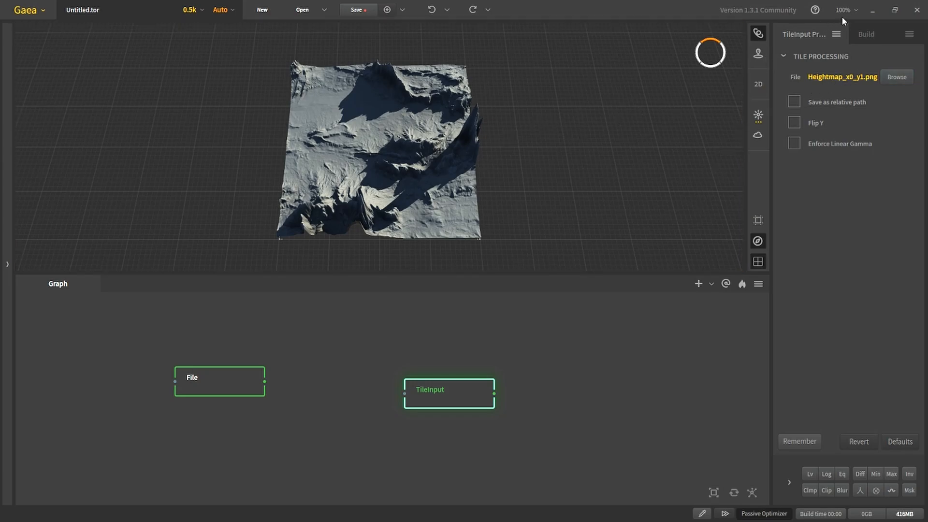
- Examine the terrain definition's height and scale in the build settings and return to the TileInput properties
{"action": "left_click", "coordinate": [864, 34]}
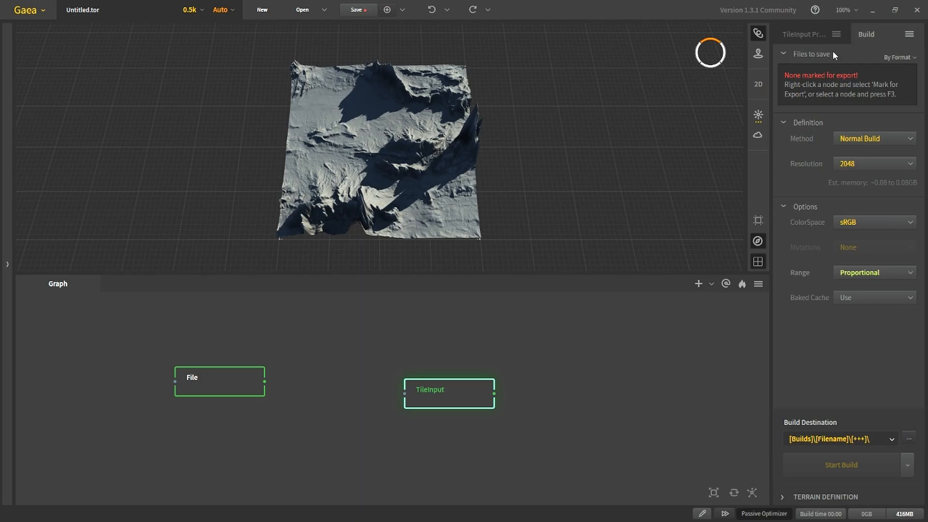
{"action": "left_click", "coordinate": [783, 497]}
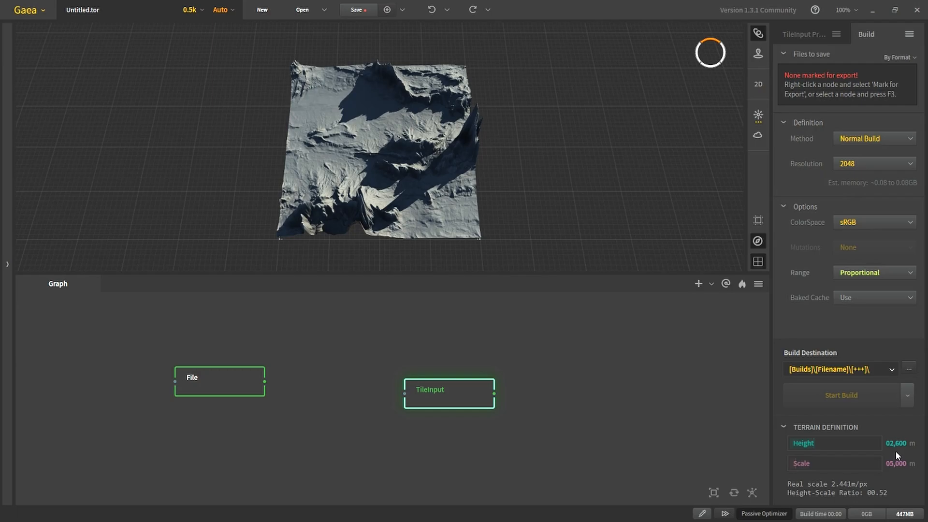
{"action": "left_click", "coordinate": [800, 35]}
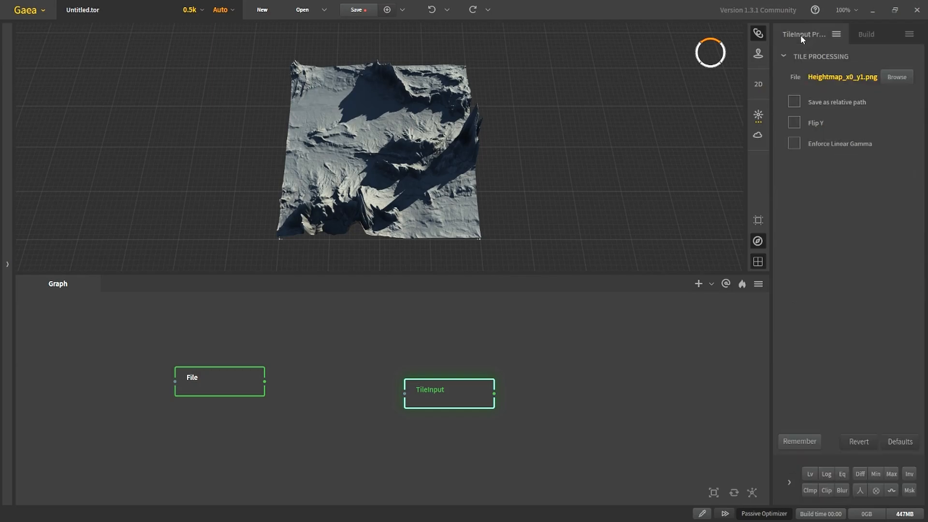
- Enable Enforce Linear Gamma on the TileInput node
{"action": "left_click_drag", "start_coordinate": [456, 185], "coordinate": [497, 240]}
{"action": "left_click_drag", "start_coordinate": [437, 167], "coordinate": [413, 201]}
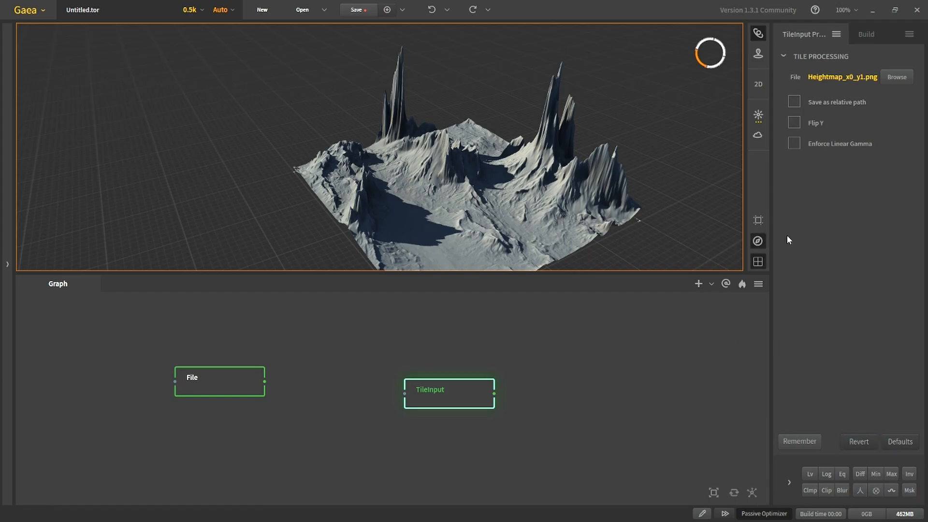
{"action": "left_click", "coordinate": [794, 143]}
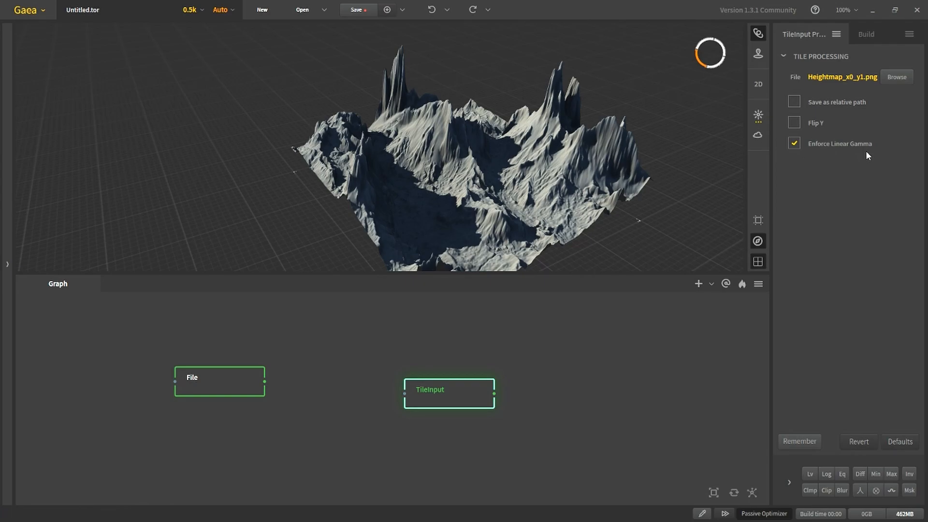
- Apply a clamp to the TileInput node with Clamp Max set to 500m, and enlarge the 3D preview
{"action": "left_click", "coordinate": [789, 482]}
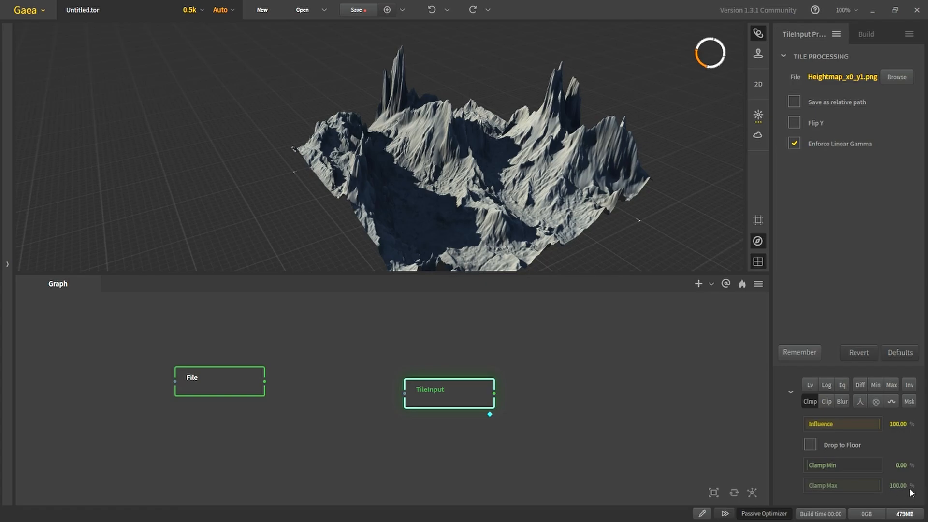
{"action": "left_click", "coordinate": [843, 483]}
{"action": "type", "text": "500m"}
{"action": "key", "text": "Return"}
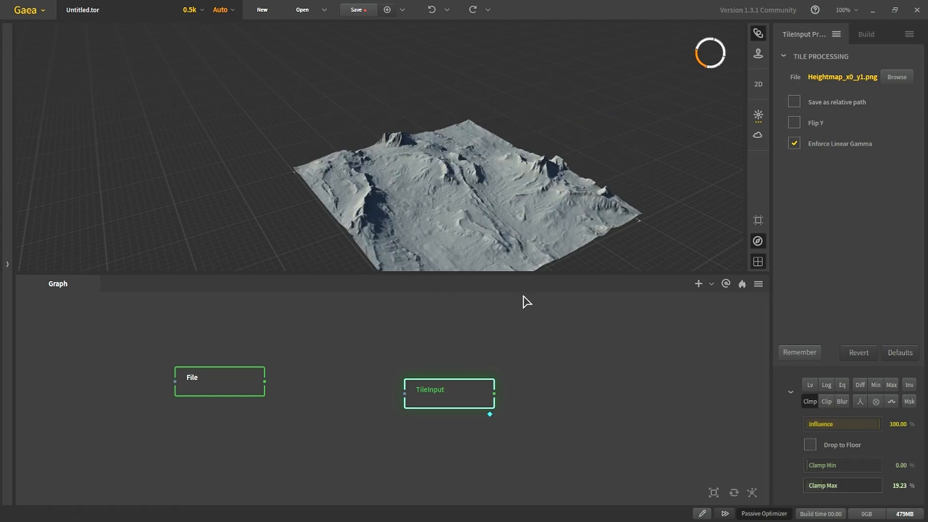
{"action": "left_click_drag", "start_coordinate": [501, 272], "coordinate": [497, 358]}
{"action": "scroll", "coordinate": [506, 270], "scroll_direction": "down", "scroll_amount": 2}
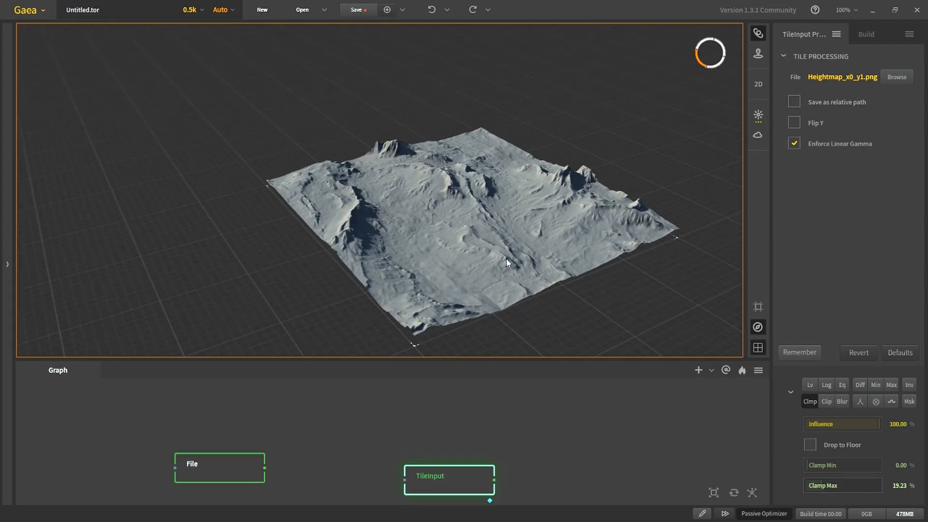
- Add an Arboreal node fed by the TileInput node's output
{"action": "left_click_drag", "start_coordinate": [507, 263], "coordinate": [431, 305]}
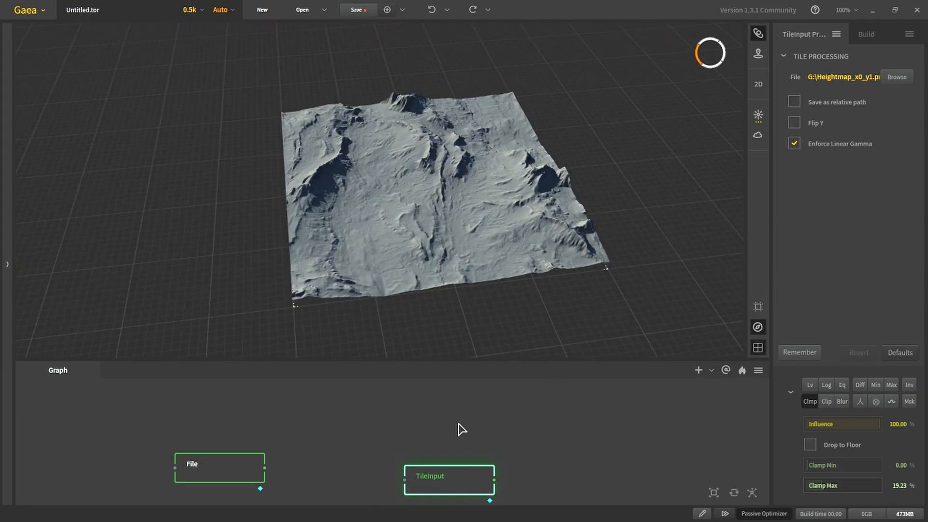
{"action": "left_click_drag", "start_coordinate": [459, 424], "coordinate": [267, 379]}
{"action": "left_click_drag", "start_coordinate": [301, 435], "coordinate": [490, 434]}
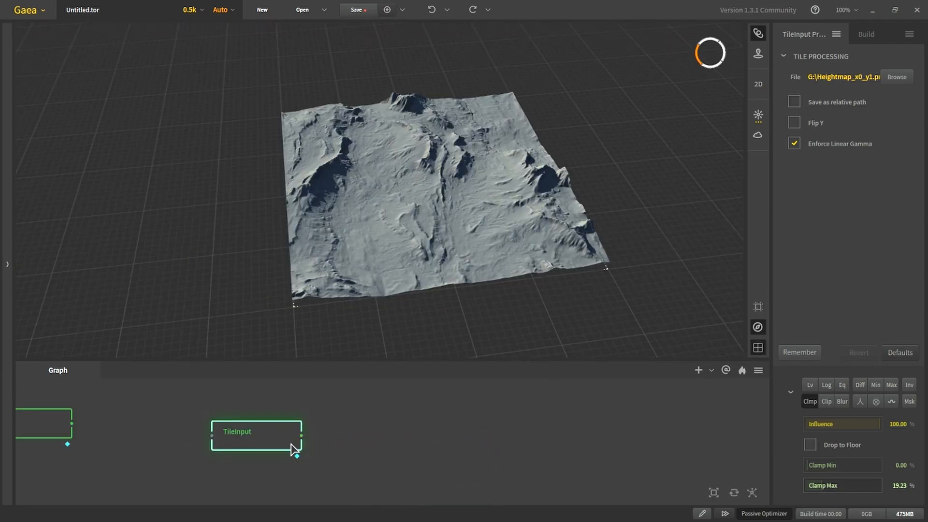
{"action": "left_click_drag", "start_coordinate": [301, 436], "coordinate": [450, 425]}
{"action": "type", "text": "arbo"}
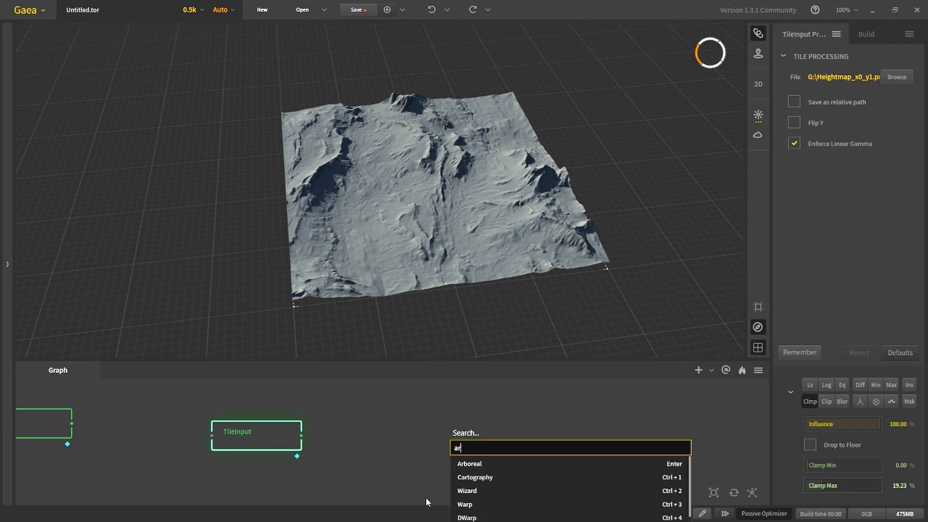
{"action": "key", "text": "Down"}
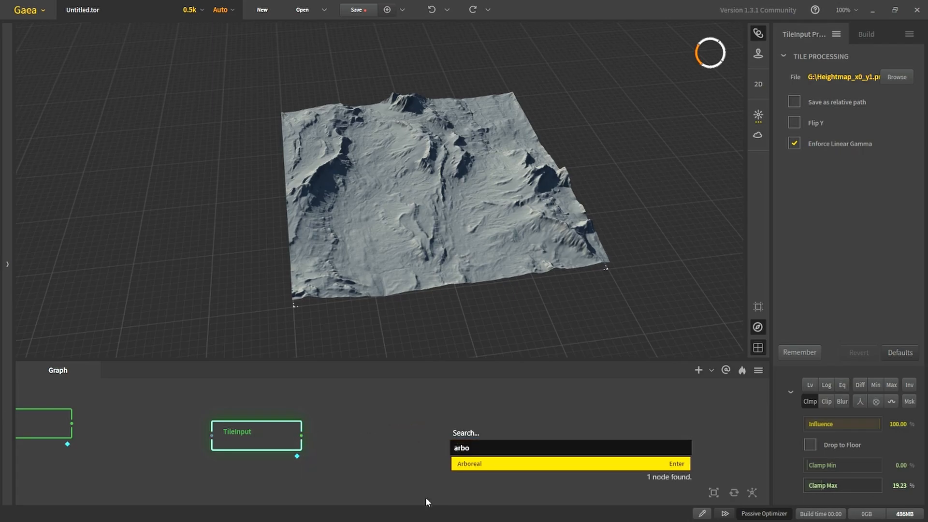
{"action": "key", "text": "Return"}
{"action": "left_click_drag", "start_coordinate": [482, 457], "coordinate": [469, 452]}
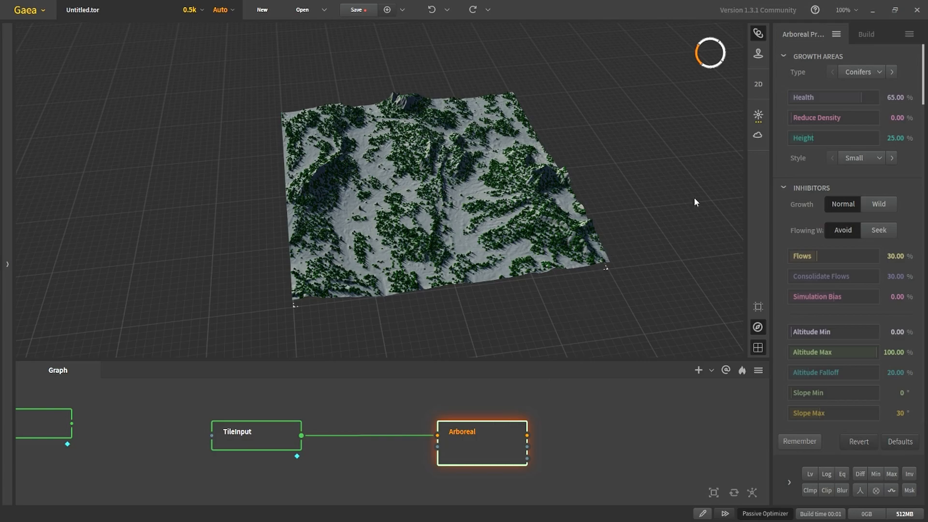
- Try Seek for the Arboreal node's Flowing Water inhibitor and return it to Avoid
{"action": "left_click", "coordinate": [870, 73]}
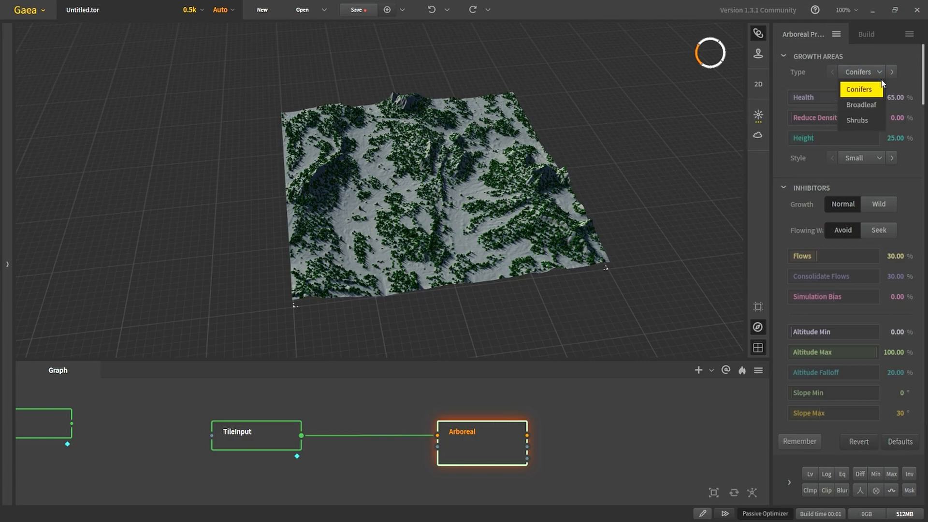
{"action": "left_click", "coordinate": [865, 72]}
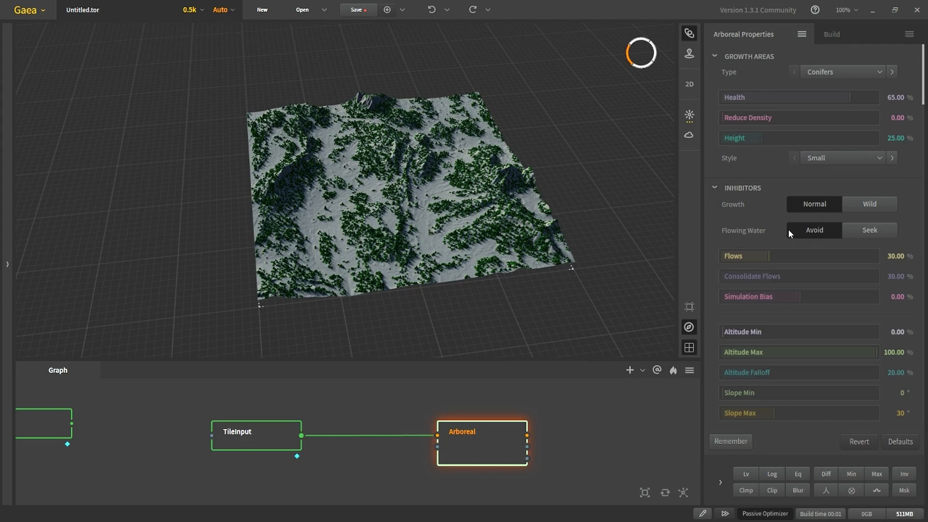
{"action": "left_click", "coordinate": [857, 231]}
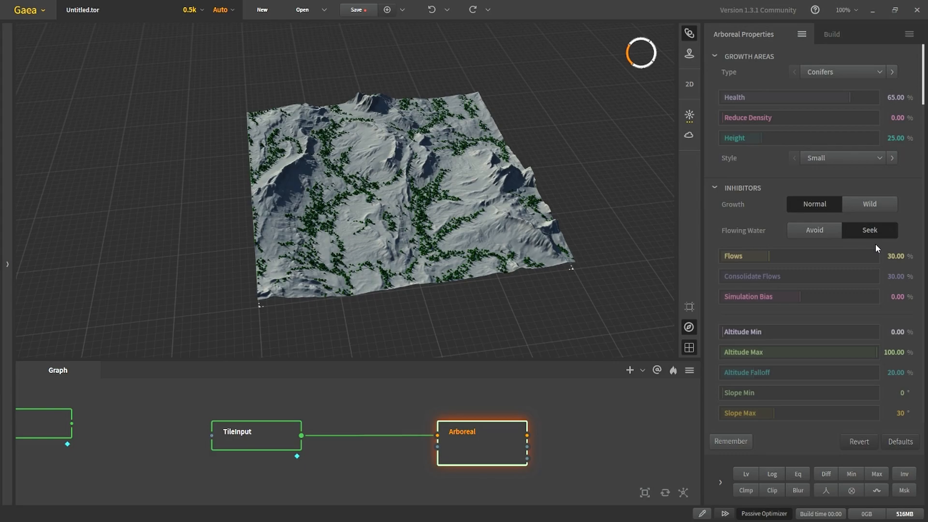
{"action": "left_click", "coordinate": [803, 231]}
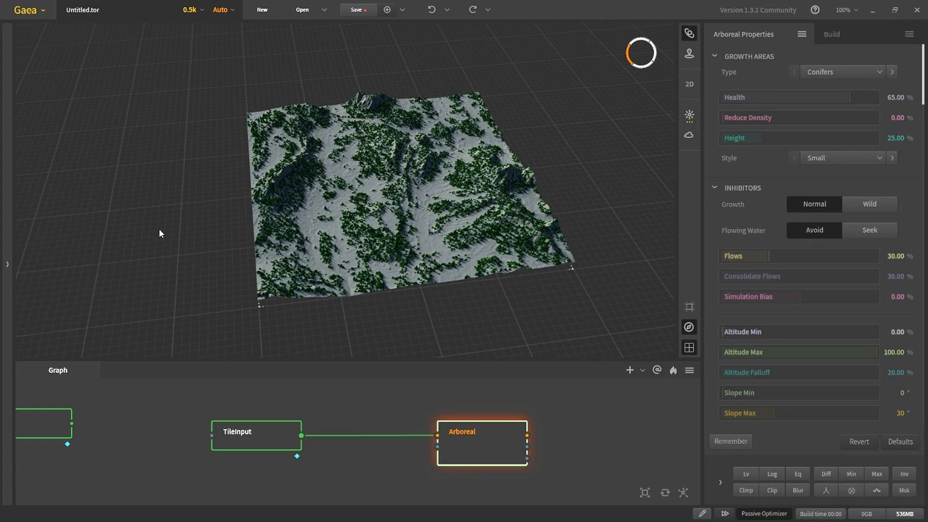
- Switch to the PEL007.tor project and look through its Construction, Vegetation, Cartography and Texture graphs
{"action": "left_click", "coordinate": [24, 9]}
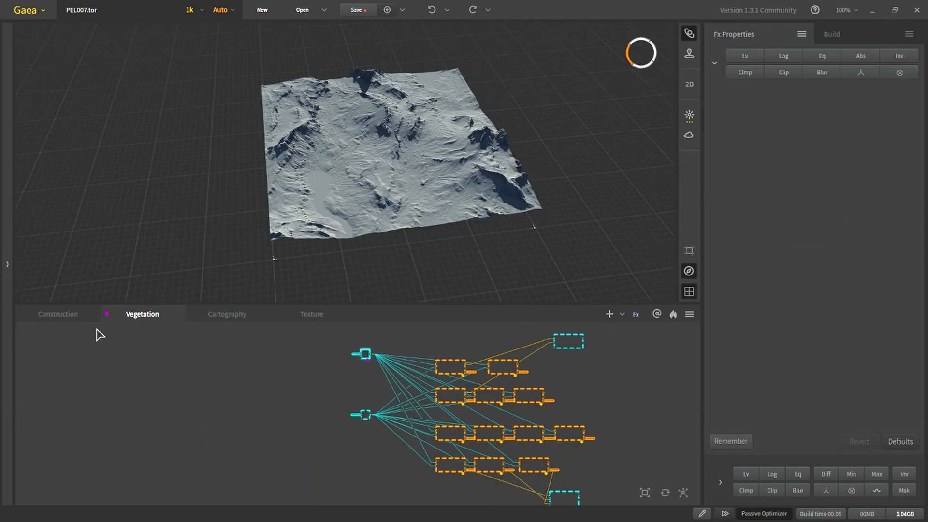
{"action": "left_click", "coordinate": [68, 315]}
{"action": "scroll", "coordinate": [266, 432], "scroll_direction": "down", "scroll_amount": 4}
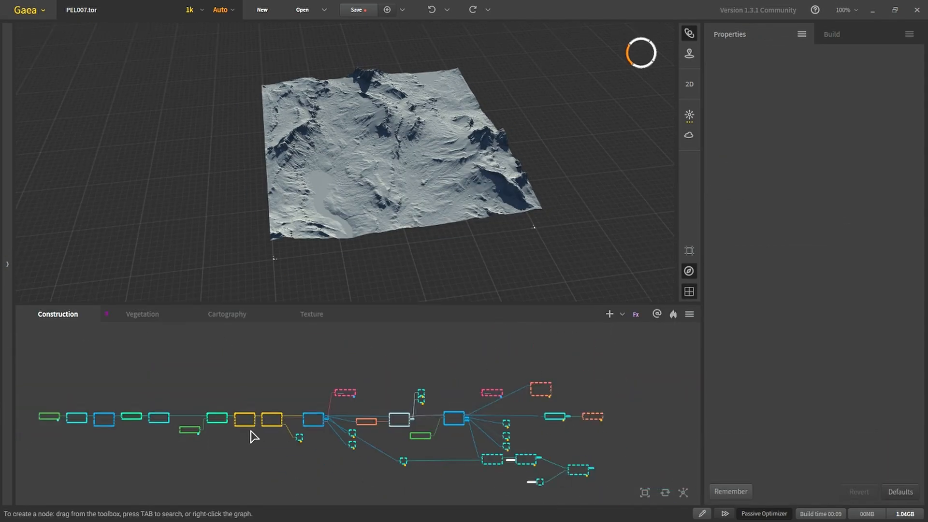
{"action": "scroll", "coordinate": [414, 441], "scroll_direction": "up", "scroll_amount": 5}
{"action": "left_click", "coordinate": [343, 383]}
{"action": "middle_click_drag", "start_coordinate": [186, 464], "coordinate": [337, 445]}
{"action": "left_click", "coordinate": [140, 314]}
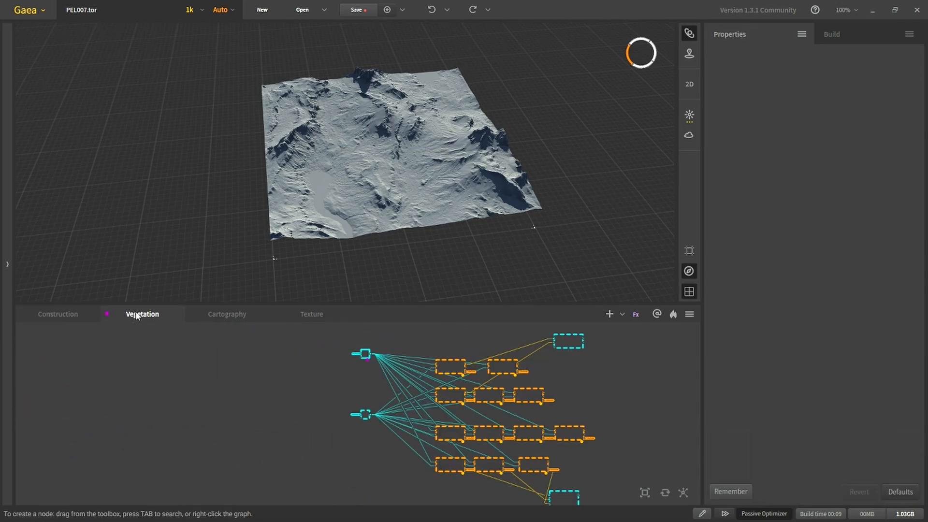
{"action": "scroll", "coordinate": [416, 418], "scroll_direction": "down", "scroll_amount": 2}
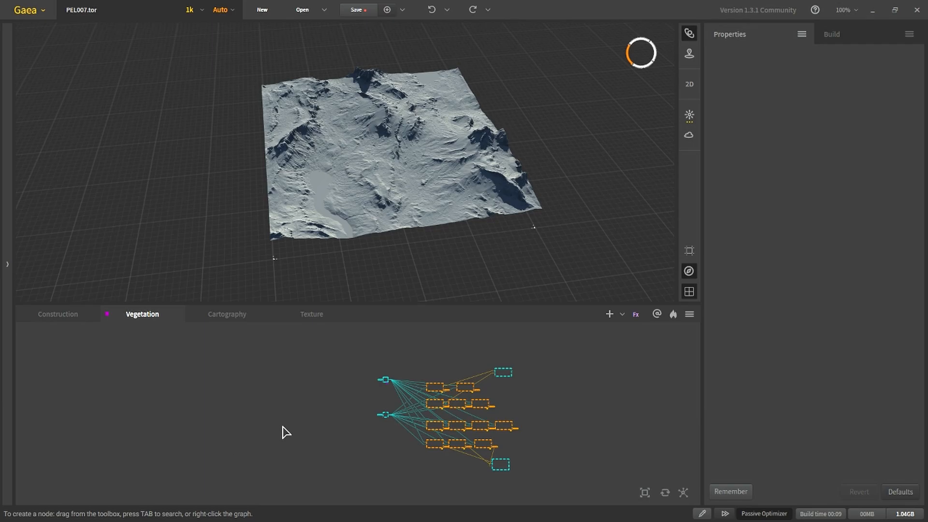
{"action": "left_click", "coordinate": [234, 315]}
{"action": "scroll", "coordinate": [244, 425], "scroll_direction": "down", "scroll_amount": 5}
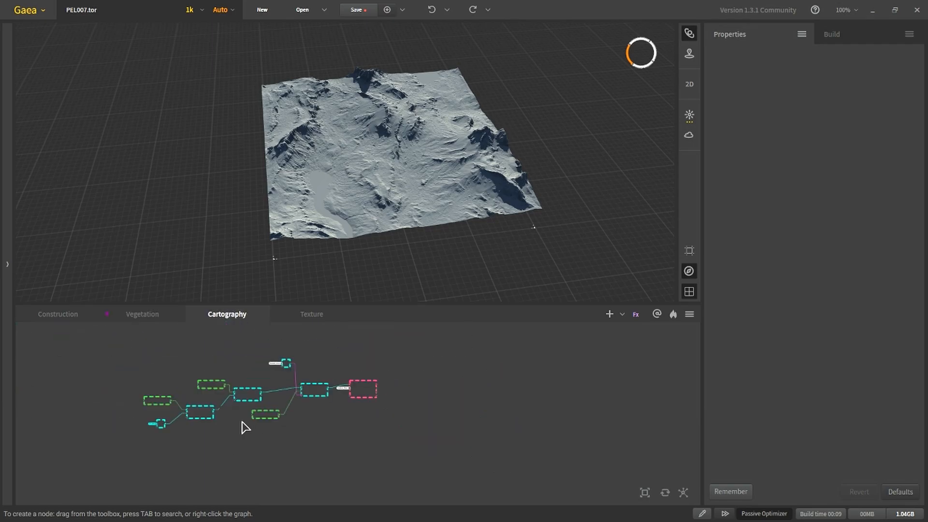
{"action": "left_click", "coordinate": [312, 314]}
{"action": "scroll", "coordinate": [331, 421], "scroll_direction": "down", "scroll_amount": 3}
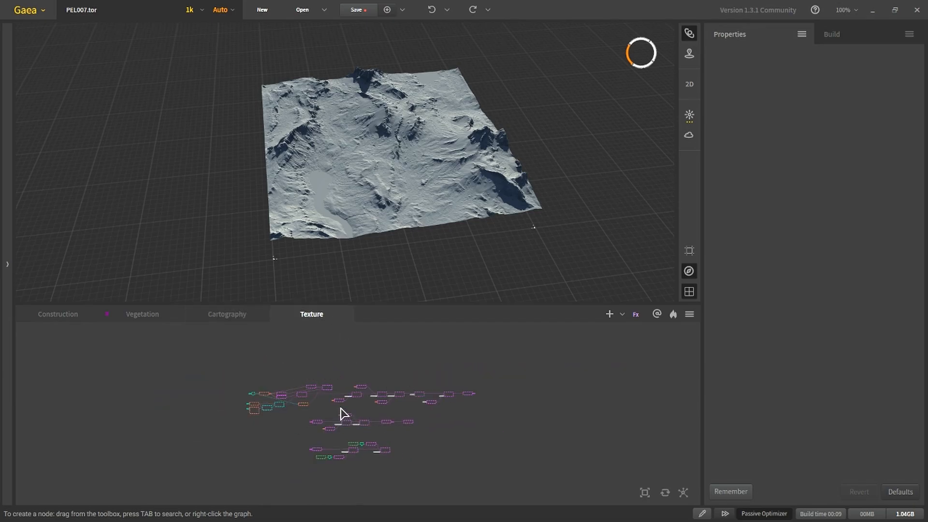
- Return to the Vegetation graph, give it more room, and preview the mask of the lower Fx input node
{"action": "left_click", "coordinate": [150, 319]}
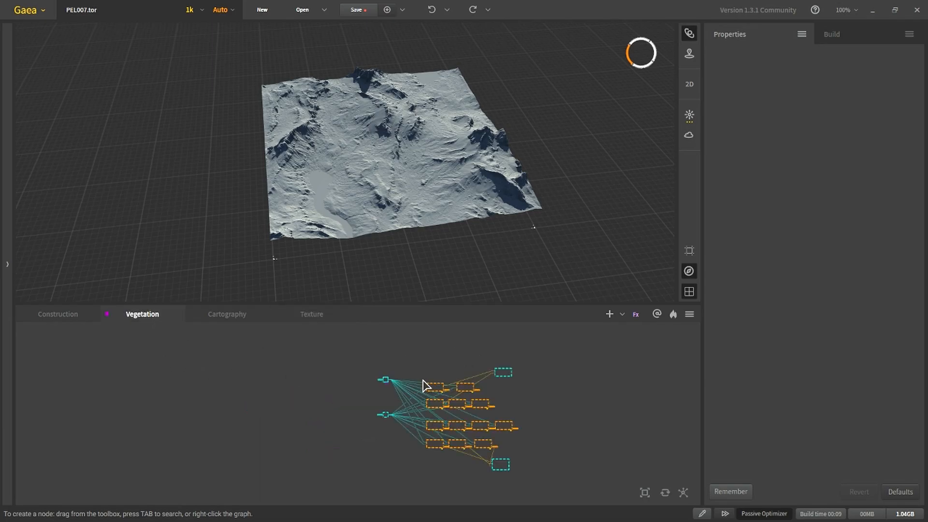
{"action": "middle_click_drag", "start_coordinate": [421, 377], "coordinate": [293, 376]}
{"action": "scroll", "coordinate": [267, 402], "scroll_direction": "up", "scroll_amount": 3}
{"action": "left_click_drag", "start_coordinate": [492, 304], "coordinate": [494, 296]}
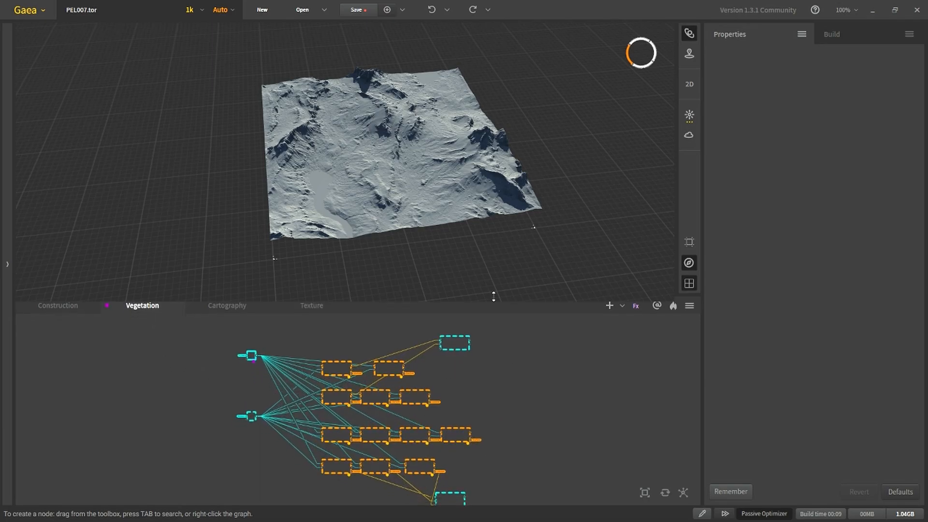
{"action": "middle_click_drag", "start_coordinate": [307, 424], "coordinate": [274, 415]}
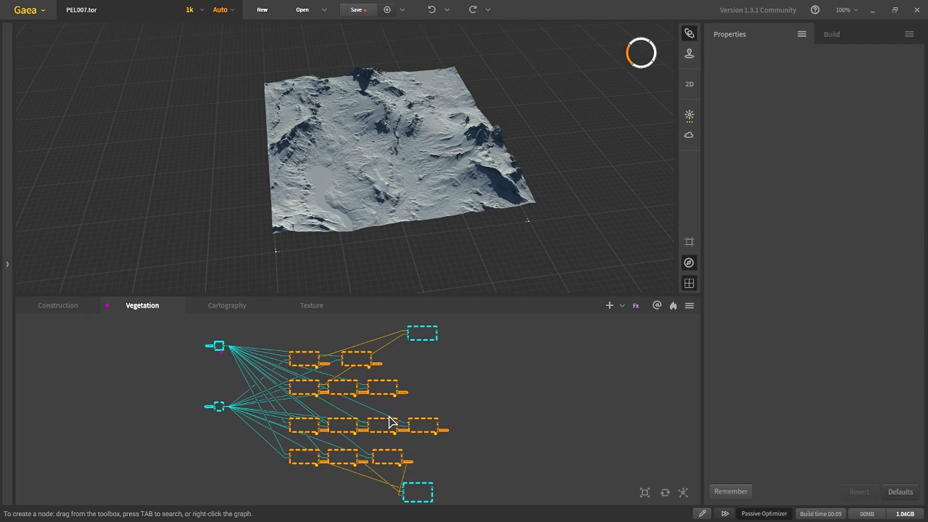
{"action": "scroll", "coordinate": [390, 423], "scroll_direction": "up", "scroll_amount": 3}
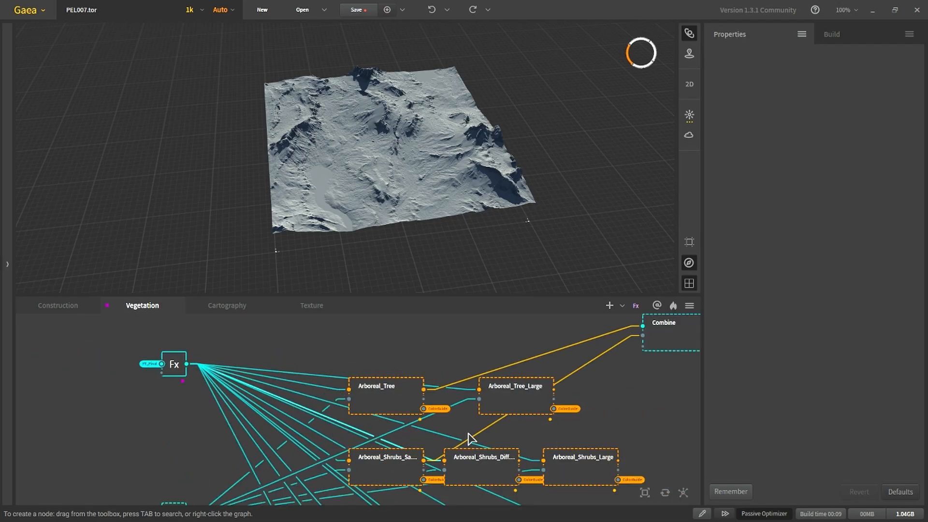
{"action": "left_click_drag", "start_coordinate": [175, 366], "coordinate": [161, 388]}
{"action": "scroll", "coordinate": [186, 422], "scroll_direction": "down", "scroll_amount": 2}
{"action": "middle_click_drag", "start_coordinate": [120, 462], "coordinate": [186, 398]}
{"action": "scroll", "coordinate": [237, 414], "scroll_direction": "up", "scroll_amount": 2}
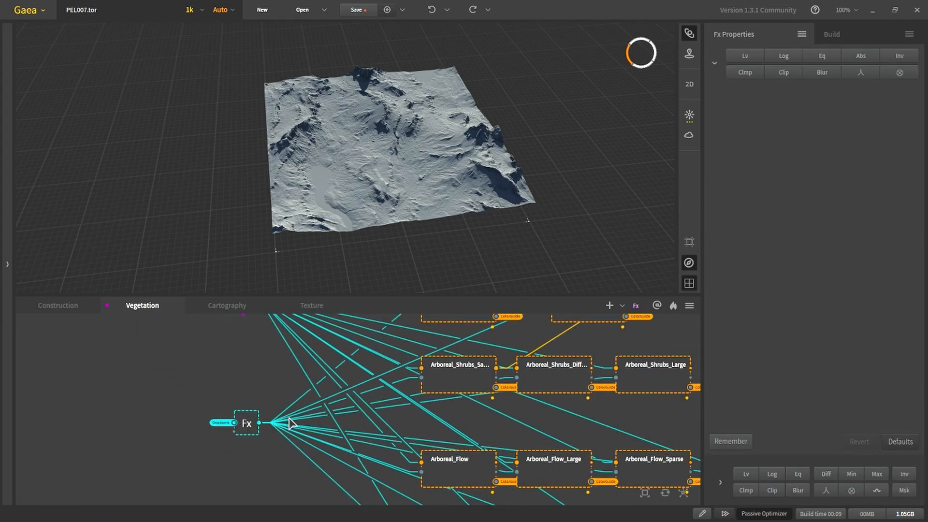
{"action": "left_click", "coordinate": [246, 423]}
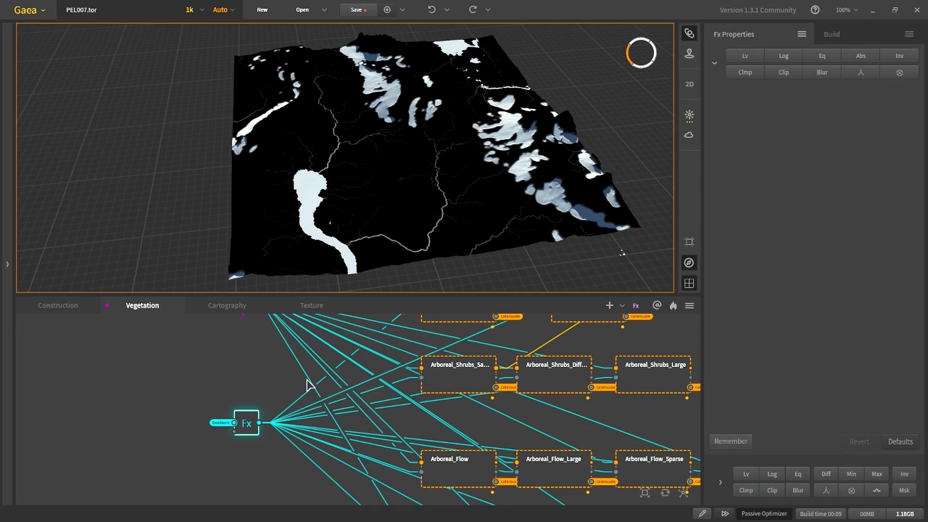
- In the Construction graph, preview the Lakes node, the river Ri node and the Combine node that merges their water masks
{"action": "scroll", "coordinate": [247, 383], "scroll_direction": "down", "scroll_amount": 3}
{"action": "scroll", "coordinate": [269, 372], "scroll_direction": "up", "scroll_amount": 1}
{"action": "left_click", "coordinate": [74, 308]}
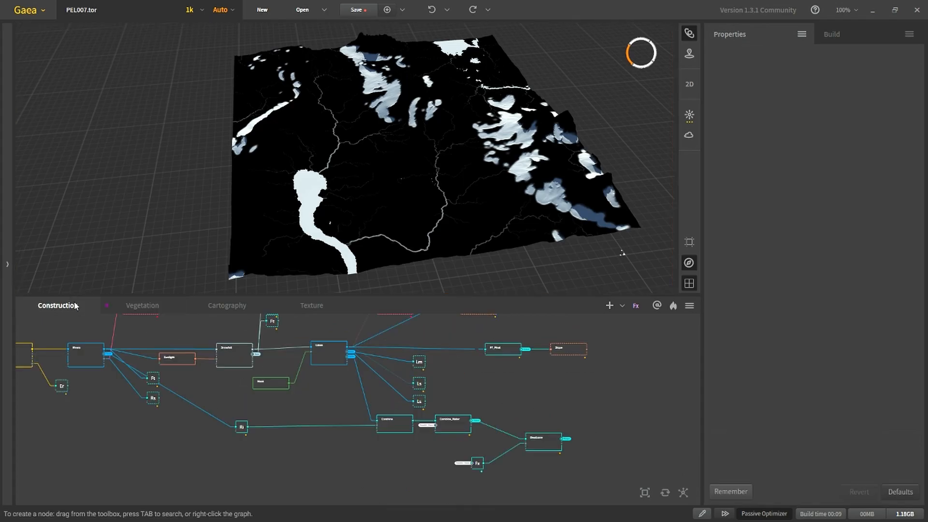
{"action": "scroll", "coordinate": [333, 408], "scroll_direction": "up", "scroll_amount": 3}
{"action": "middle_click_drag", "start_coordinate": [369, 380], "coordinate": [354, 367]}
{"action": "left_click", "coordinate": [324, 378]}
{"action": "middle_click_drag", "start_coordinate": [108, 389], "coordinate": [318, 338]}
{"action": "left_click", "coordinate": [360, 426]}
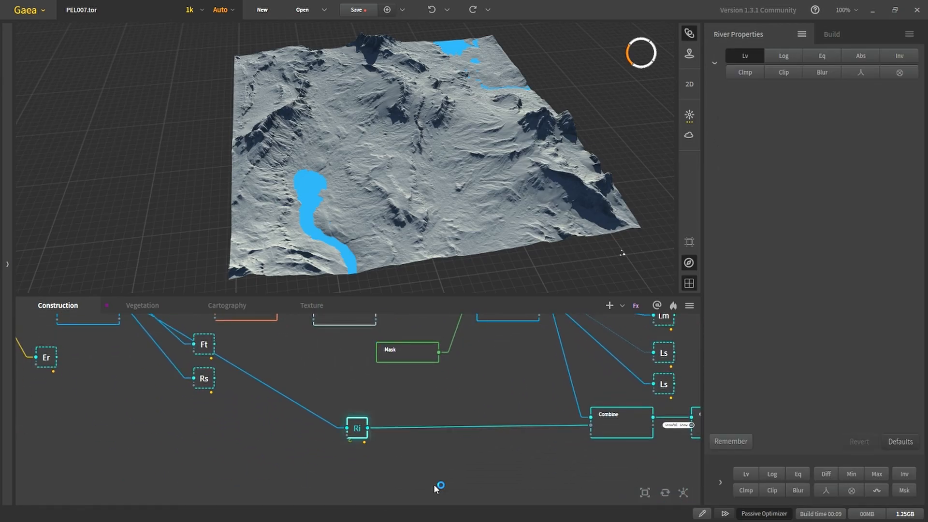
{"action": "left_click", "coordinate": [630, 432]}
{"action": "middle_click_drag", "start_coordinate": [594, 417], "coordinate": [365, 433]}
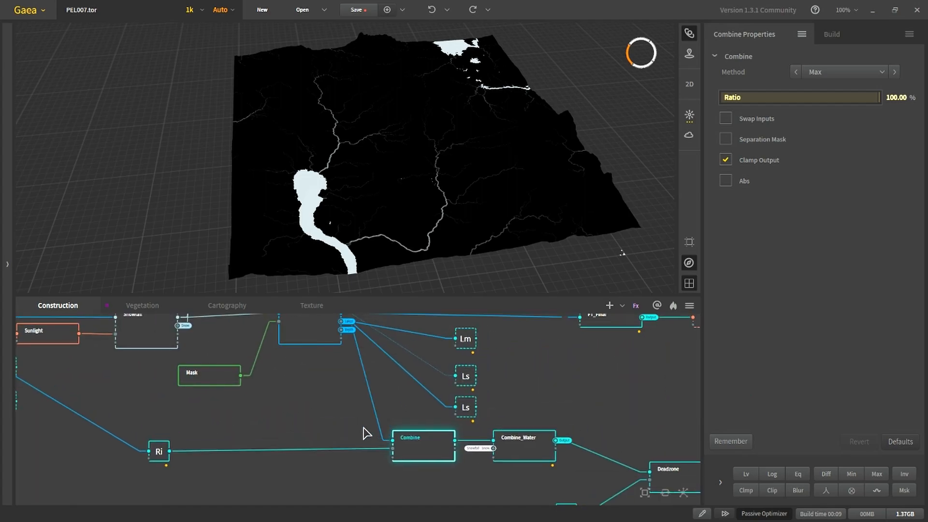
- Preview the Combine_Water, Deadzone and snow Fx nodes to examine how the deadzone mask is built
{"action": "scroll", "coordinate": [383, 435], "scroll_direction": "down", "scroll_amount": 2}
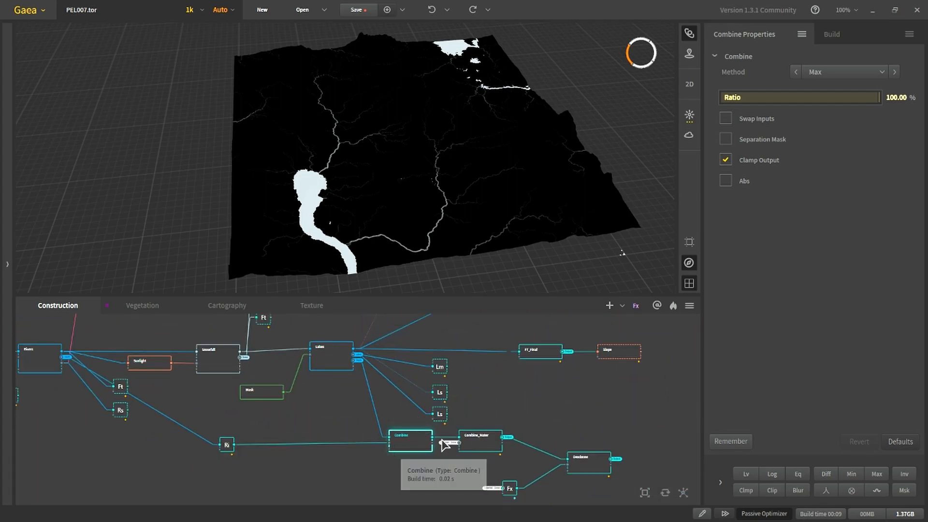
{"action": "middle_click_drag", "start_coordinate": [441, 440], "coordinate": [348, 387]}
{"action": "scroll", "coordinate": [369, 385], "scroll_direction": "up", "scroll_amount": 3}
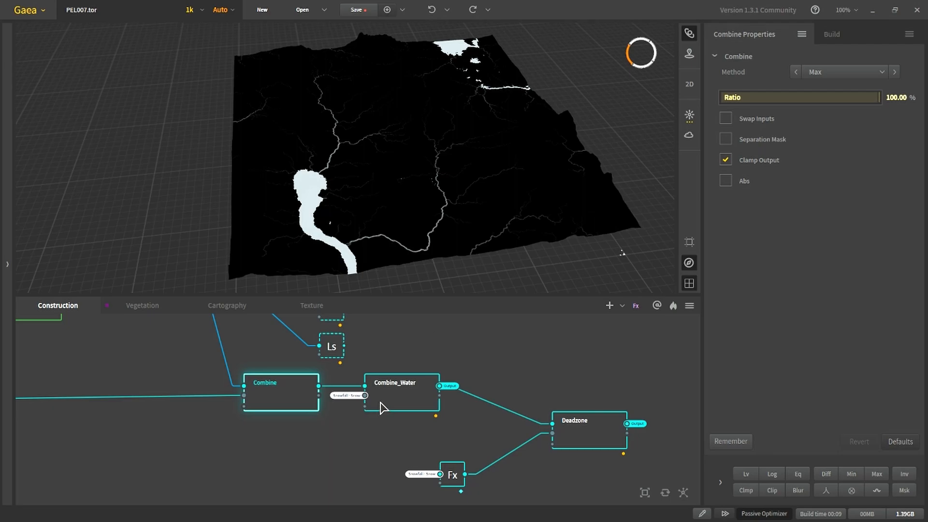
{"action": "left_click", "coordinate": [415, 403]}
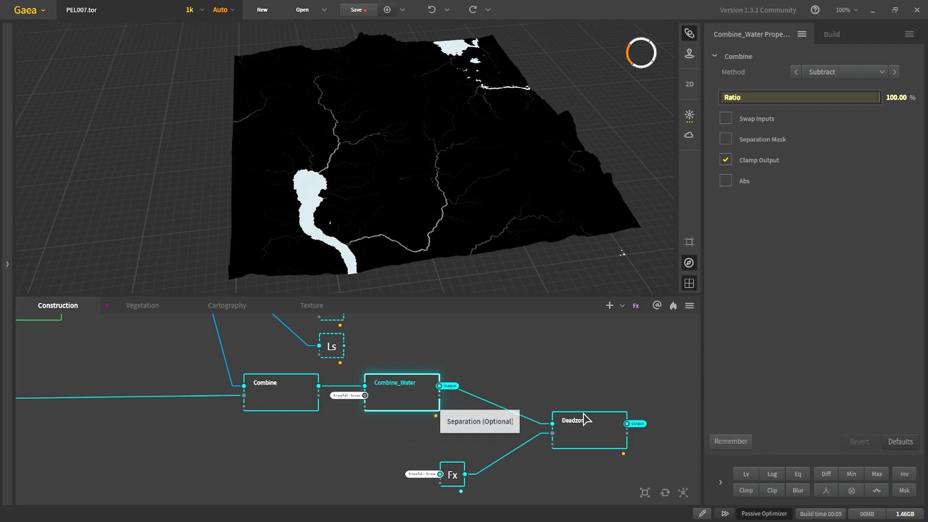
{"action": "left_click", "coordinate": [612, 417]}
{"action": "middle_click_drag", "start_coordinate": [536, 433], "coordinate": [510, 420]}
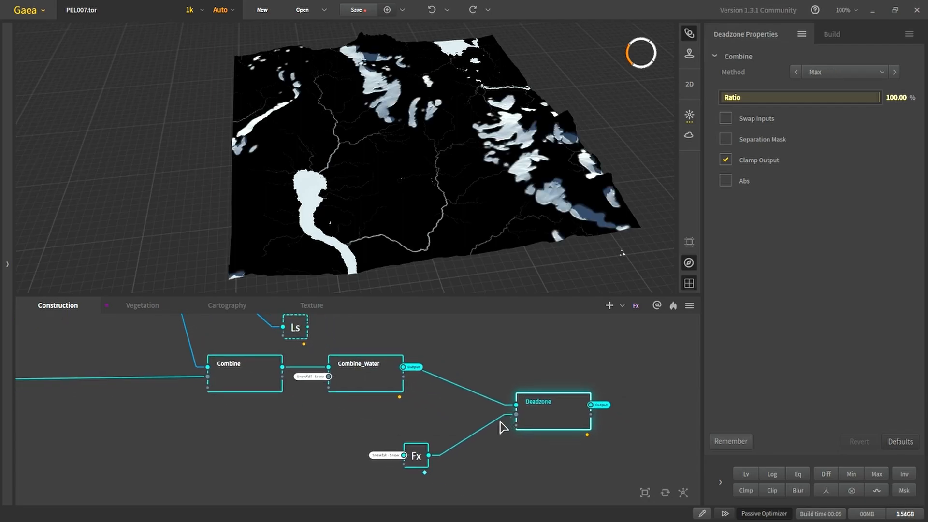
{"action": "left_click", "coordinate": [416, 455]}
{"action": "left_click", "coordinate": [559, 409]}
- Return to the Vegetation graph and examine the FT_Final Fx input and its connections to the Arboreal nodes
{"action": "left_click", "coordinate": [147, 305]}
{"action": "middle_click_drag", "start_coordinate": [321, 379], "coordinate": [350, 440]}
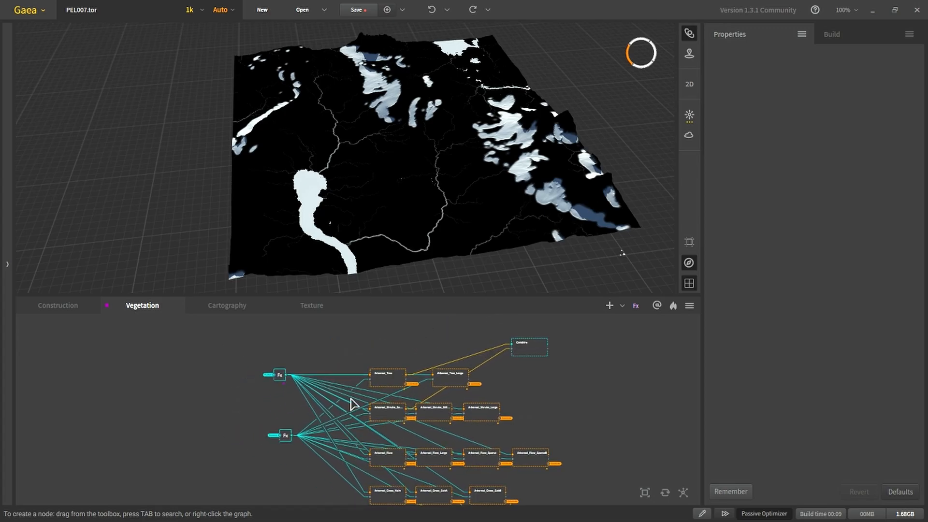
{"action": "scroll", "coordinate": [271, 383], "scroll_direction": "up", "scroll_amount": 5}
{"action": "left_click", "coordinate": [307, 363]}
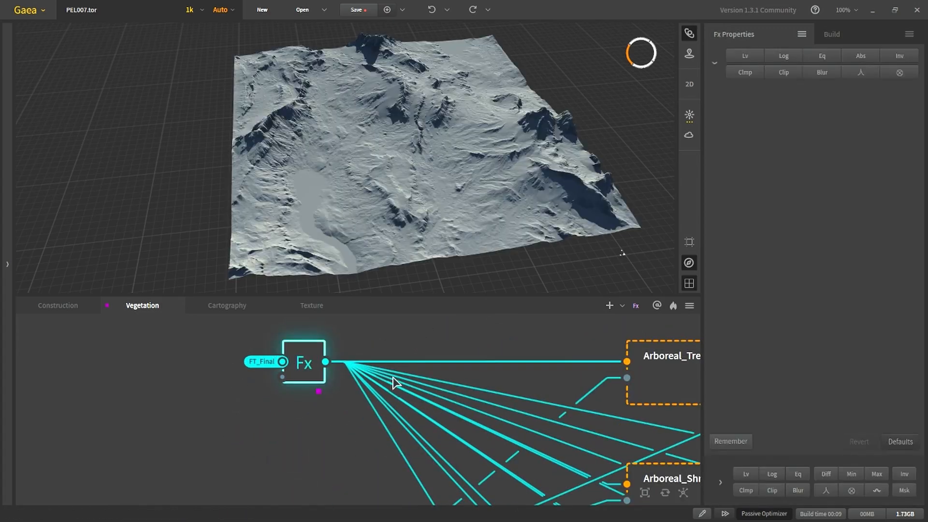
{"action": "scroll", "coordinate": [326, 435], "scroll_direction": "down", "scroll_amount": 5}
{"action": "scroll", "coordinate": [314, 416], "scroll_direction": "up", "scroll_amount": 5}
{"action": "left_click", "coordinate": [302, 375]}
{"action": "scroll", "coordinate": [305, 406], "scroll_direction": "down", "scroll_amount": 5}
{"action": "scroll", "coordinate": [332, 378], "scroll_direction": "up", "scroll_amount": 3}
- Preview the Arboreal_Tree node and examine its growth, altitude, slope and patch settings
{"action": "left_click", "coordinate": [397, 347]}
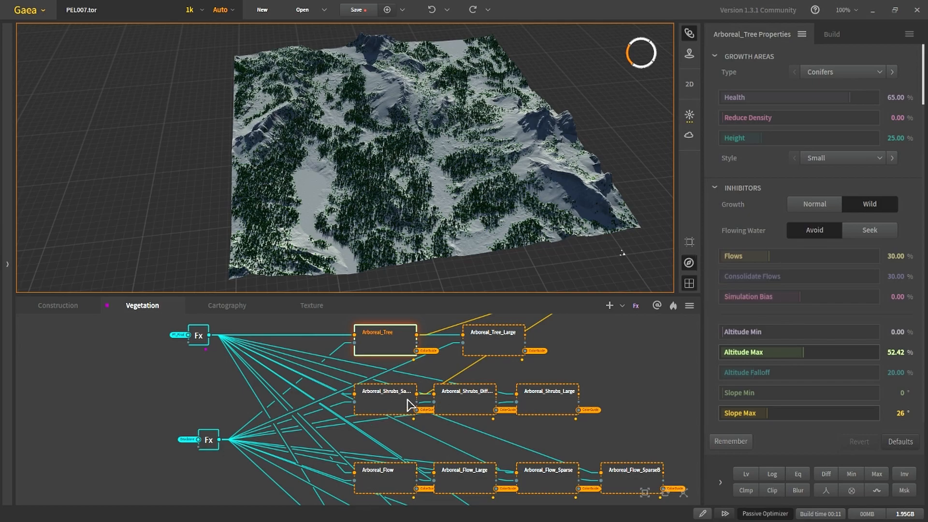
{"action": "middle_click_drag", "start_coordinate": [411, 405], "coordinate": [447, 474]}
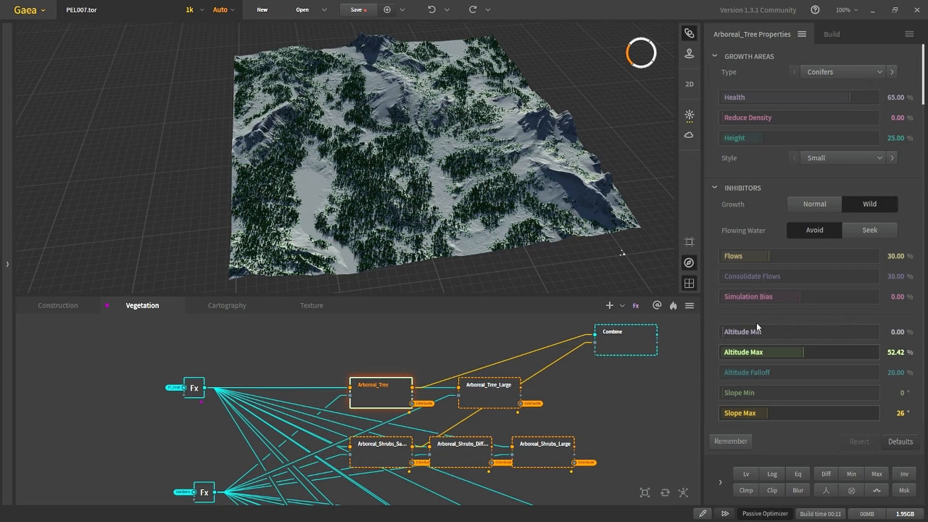
{"action": "scroll", "coordinate": [755, 322], "scroll_direction": "down", "scroll_amount": 3}
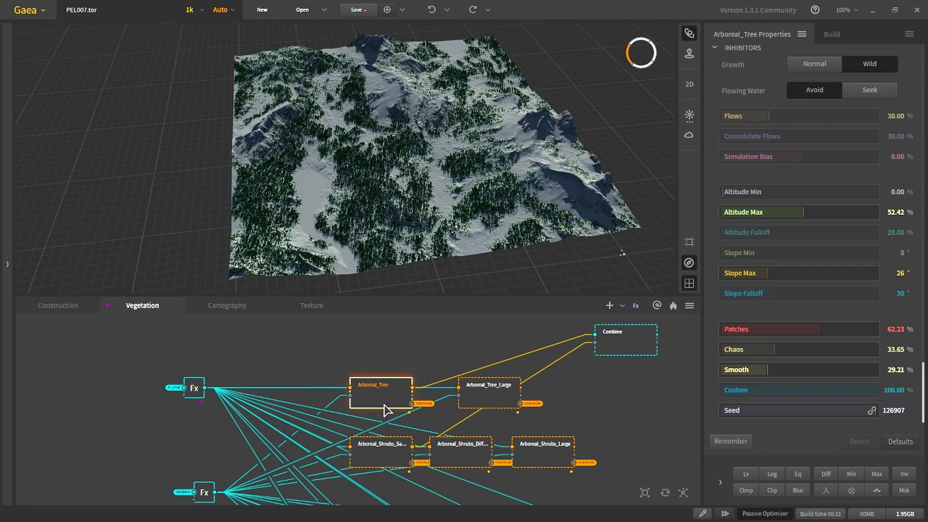
- Connect a new Fx node to the lower output of Arboreal_Tree and inspect the tree mask up close
{"action": "middle_click_drag", "start_coordinate": [366, 385], "coordinate": [255, 426]}
{"action": "left_click_drag", "start_coordinate": [300, 429], "coordinate": [361, 356]}
{"action": "type", "text": "fx"}
{"action": "key", "text": "Return"}
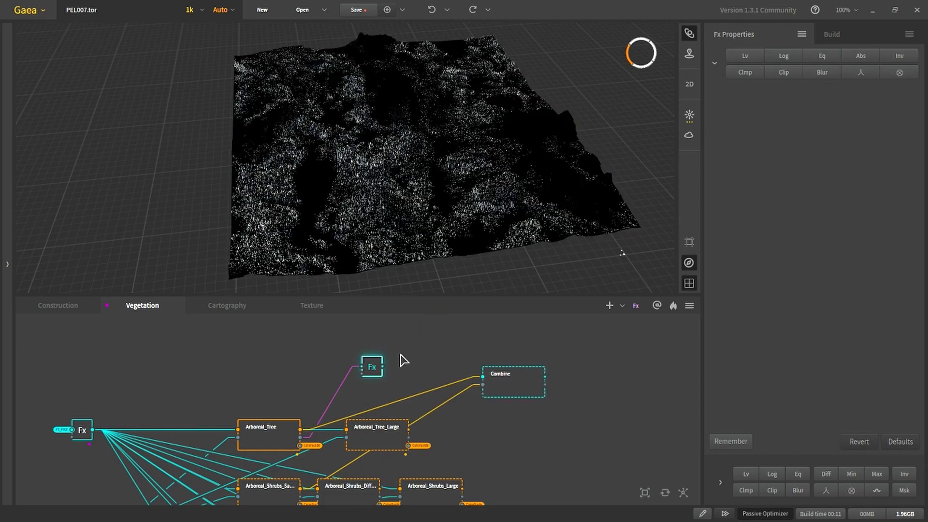
{"action": "scroll", "coordinate": [389, 227], "scroll_direction": "up", "scroll_amount": 5}
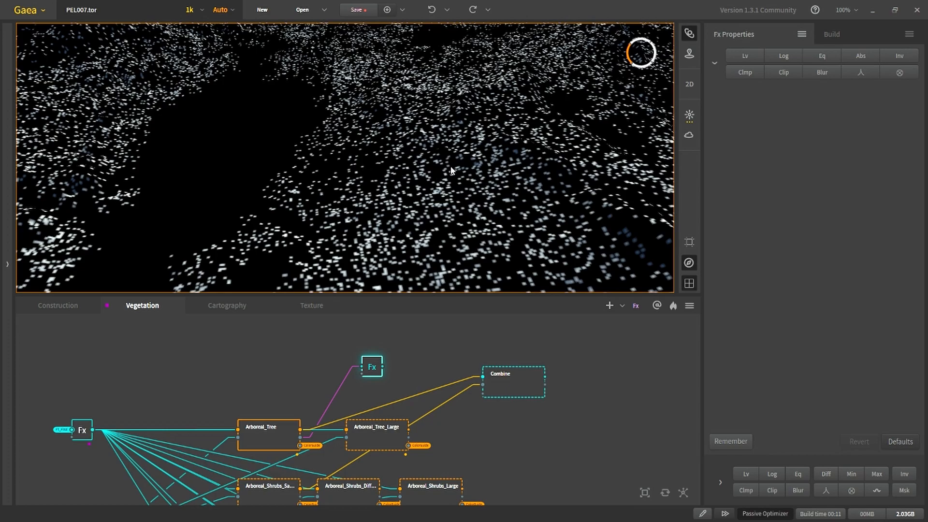
- Inspect the tree mask up close, and compare the Arboreal_Tree and Arboreal_Tree_Large nodes' previews and Style settings
{"action": "scroll", "coordinate": [395, 171], "scroll_direction": "down", "scroll_amount": 3}
{"action": "left_click_drag", "start_coordinate": [396, 171], "coordinate": [419, 171]}
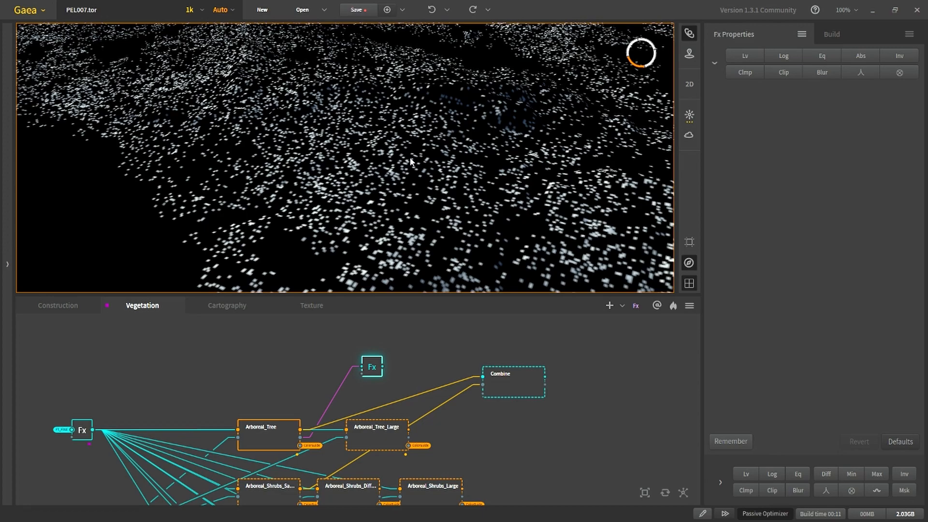
{"action": "left_click", "coordinate": [270, 429]}
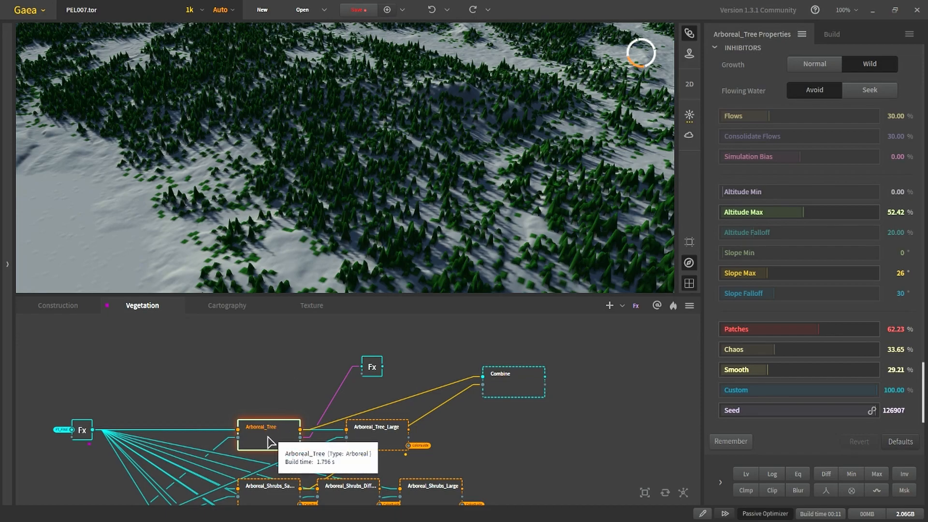
{"action": "scroll", "coordinate": [847, 278], "scroll_direction": "up", "scroll_amount": 3}
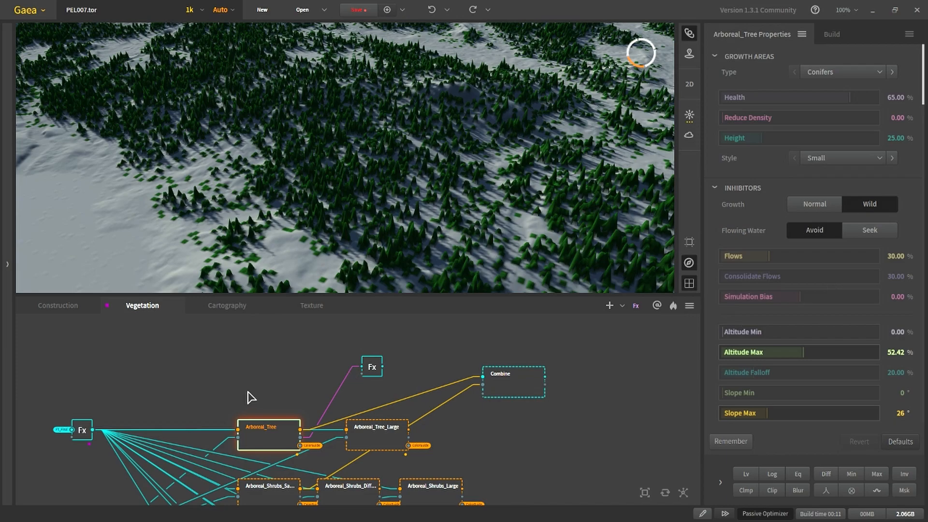
{"action": "left_click", "coordinate": [379, 437]}
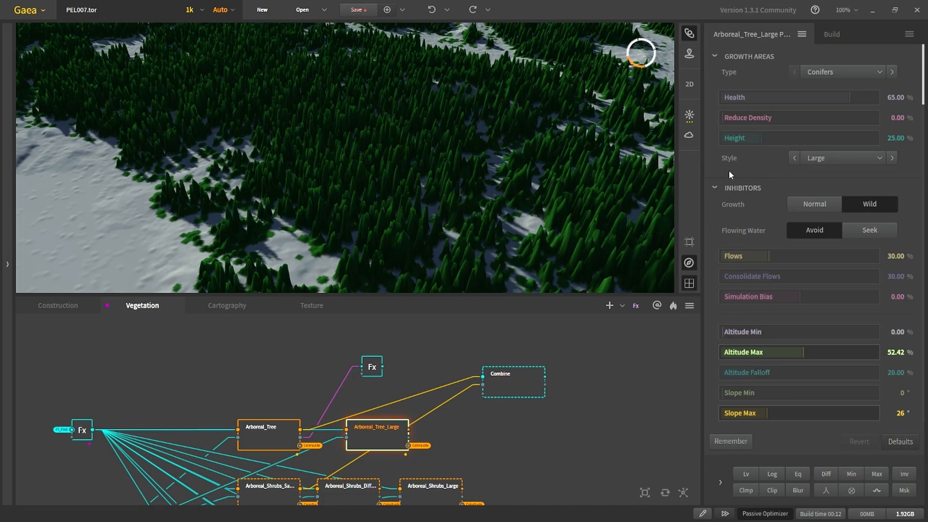
{"action": "left_click", "coordinate": [292, 434]}
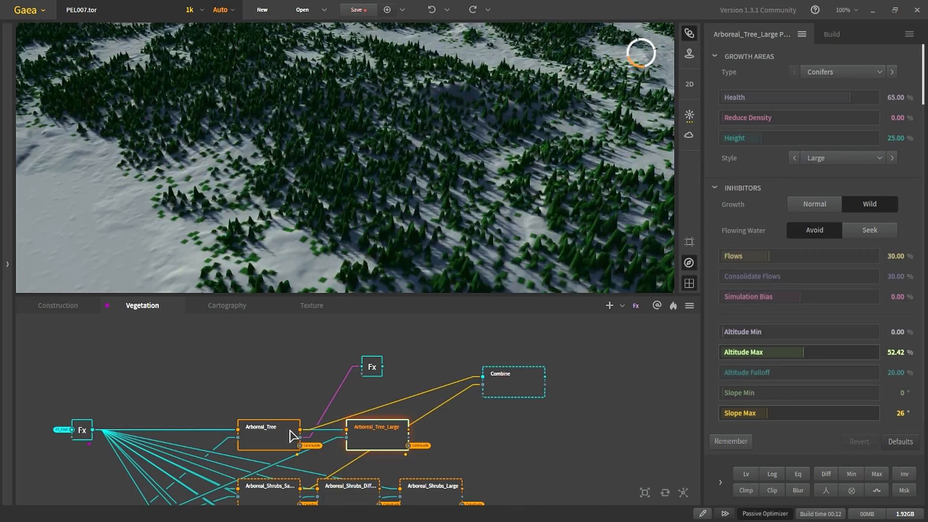
{"action": "left_click", "coordinate": [401, 439]}
- Place the new Fx node beside Arboreal_Tree_Large and connect it to that node's lower output to inspect the large-tree mask
{"action": "left_click_drag", "start_coordinate": [379, 366], "coordinate": [474, 429]}
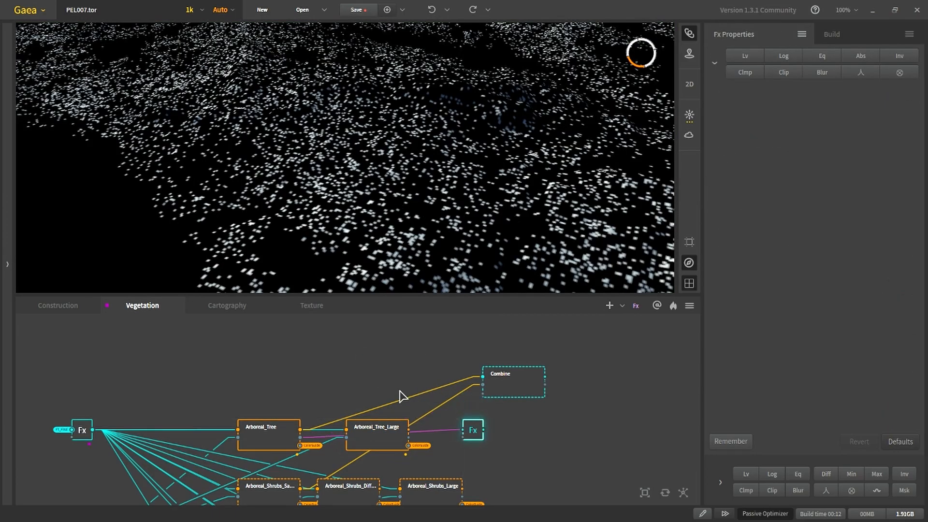
{"action": "left_click_drag", "start_coordinate": [409, 445], "coordinate": [466, 435]}
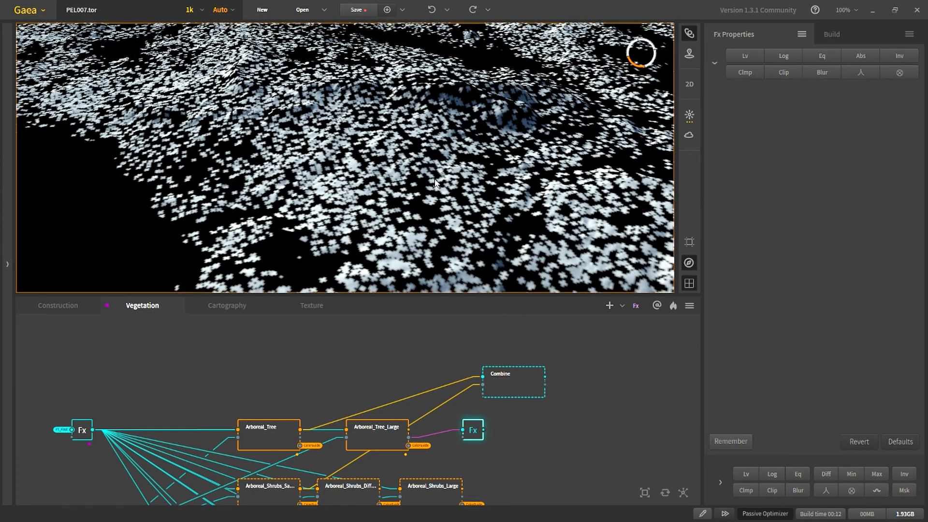
{"action": "scroll", "coordinate": [435, 156], "scroll_direction": "up", "scroll_amount": 4}
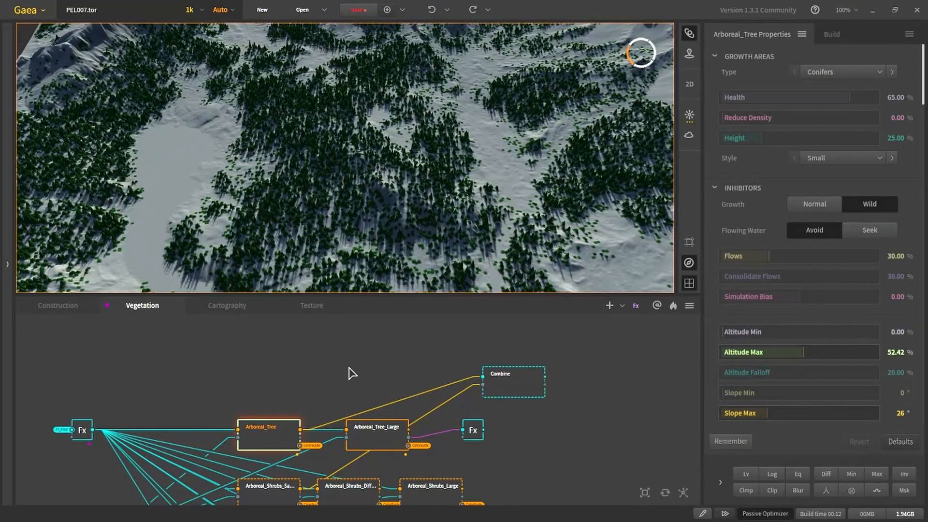
- Preview the first Arboreal_Shrubs node and examine its type, growth, altitude, slope and patch settings
{"action": "scroll", "coordinate": [349, 386], "scroll_direction": "down", "scroll_amount": 6}
{"action": "scroll", "coordinate": [334, 418], "scroll_direction": "up", "scroll_amount": 7}
{"action": "middle_click_drag", "start_coordinate": [343, 408], "coordinate": [362, 359]}
{"action": "scroll", "coordinate": [361, 374], "scroll_direction": "down", "scroll_amount": 3}
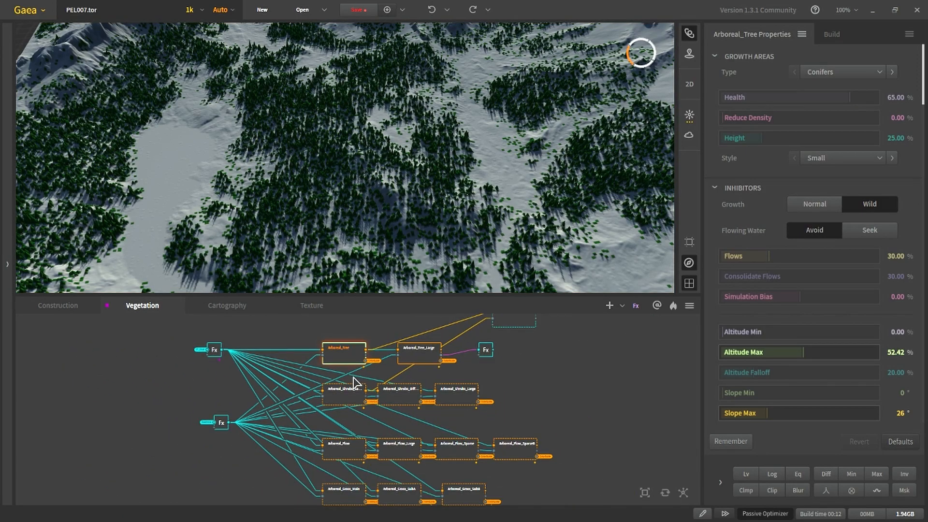
{"action": "scroll", "coordinate": [356, 382], "scroll_direction": "up", "scroll_amount": 1}
{"action": "left_click", "coordinate": [343, 405]}
{"action": "scroll", "coordinate": [393, 405], "scroll_direction": "up", "scroll_amount": 1}
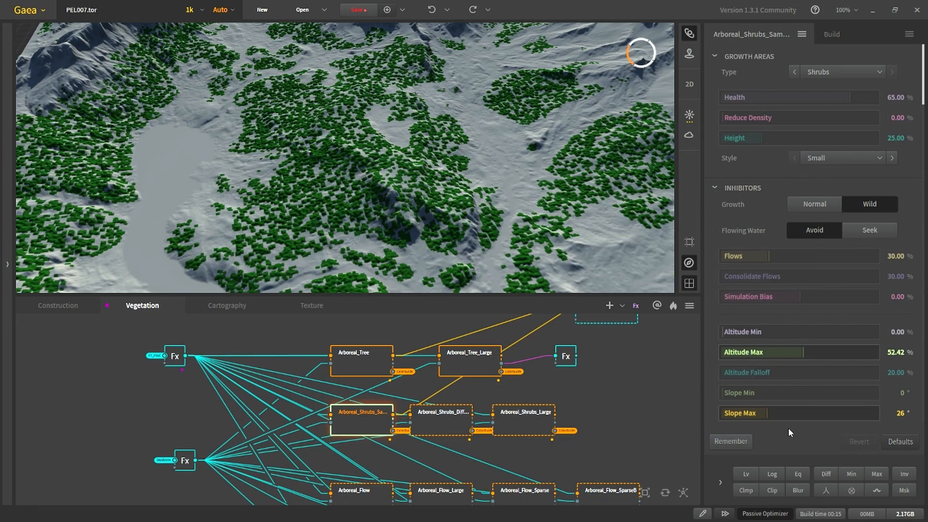
{"action": "scroll", "coordinate": [788, 428], "scroll_direction": "down", "scroll_amount": 5}
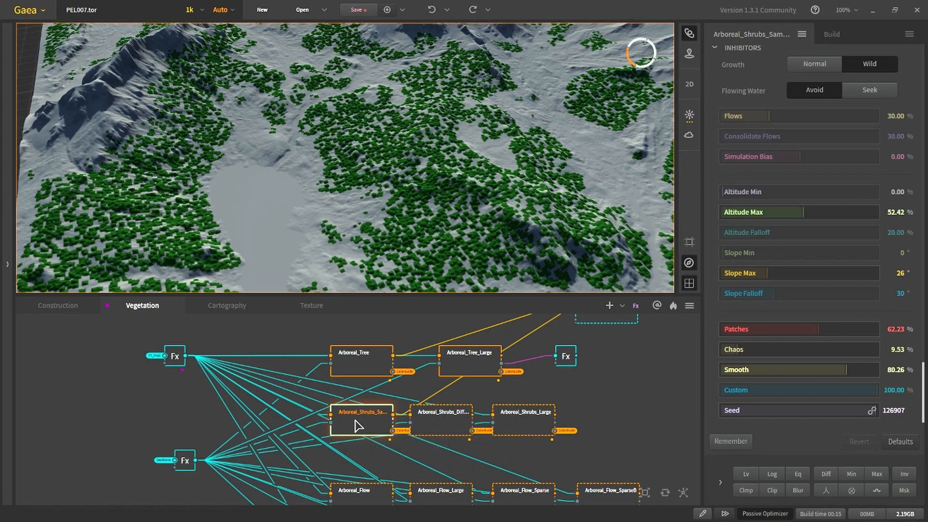
- Compare the first Arboreal_Shrubs node with Arboreal_Shrubs_DifferentSeed, checking their Seed settings and shrub distribution
{"action": "scroll", "coordinate": [464, 429], "scroll_direction": "up", "scroll_amount": 2}
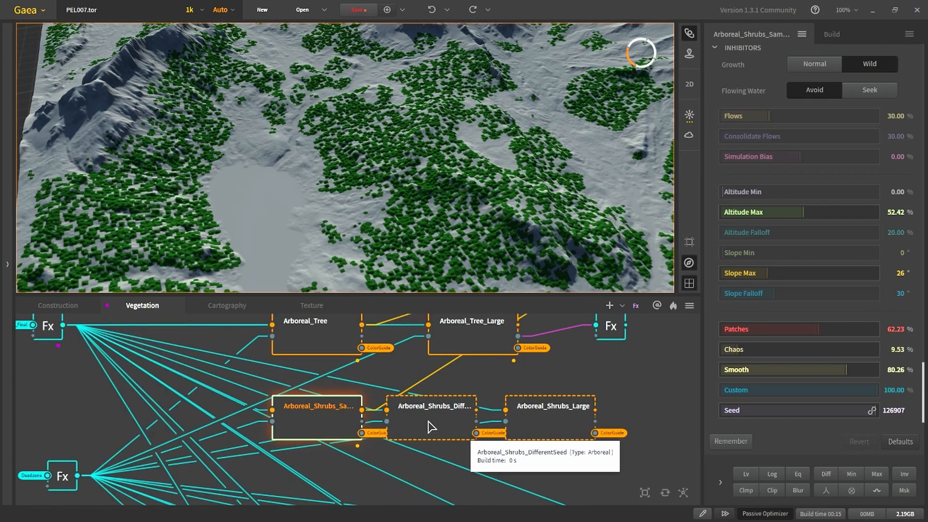
{"action": "left_click", "coordinate": [451, 421]}
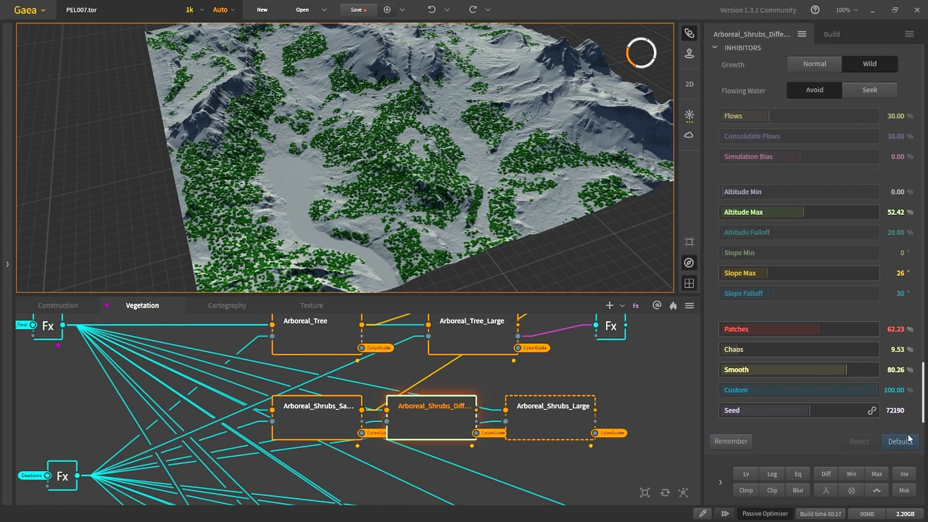
{"action": "left_click", "coordinate": [313, 415]}
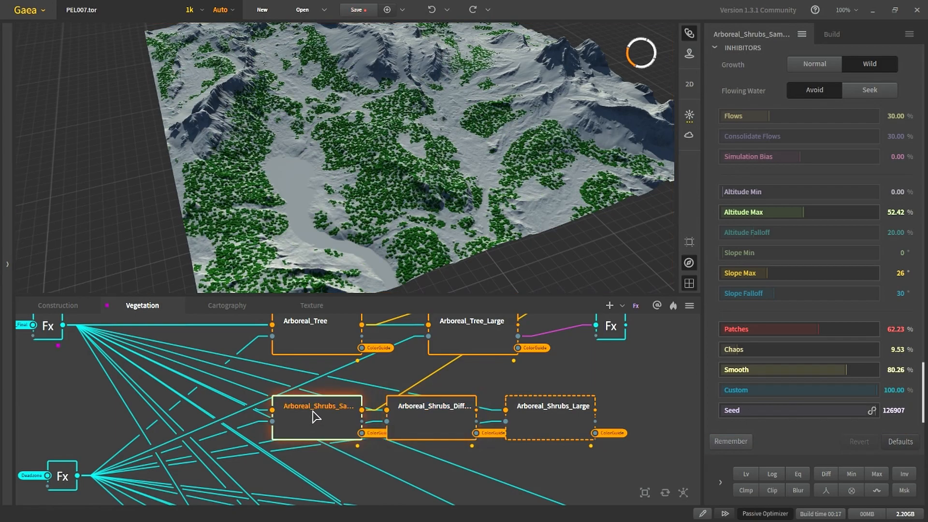
{"action": "left_click", "coordinate": [425, 428]}
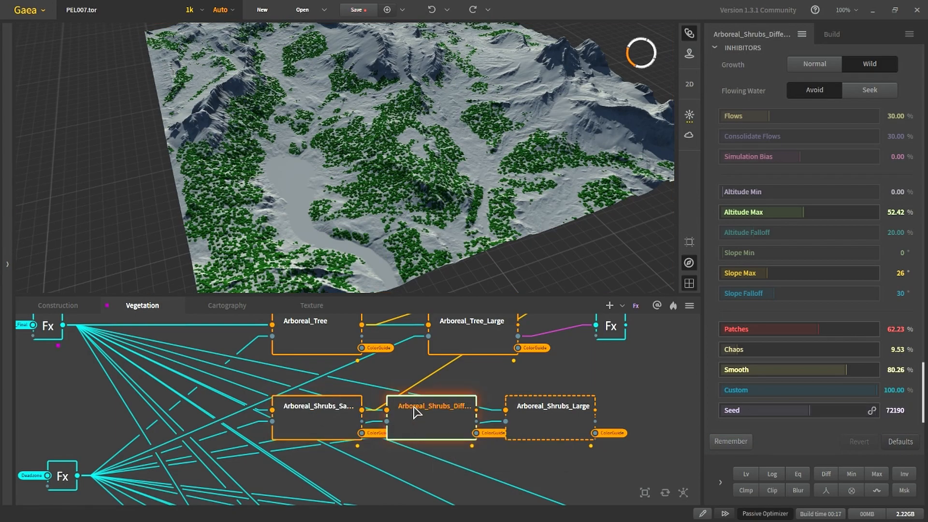
{"action": "left_click", "coordinate": [519, 418]}
{"action": "left_click", "coordinate": [446, 419]}
{"action": "middle_click_drag", "start_coordinate": [441, 431], "coordinate": [408, 445]}
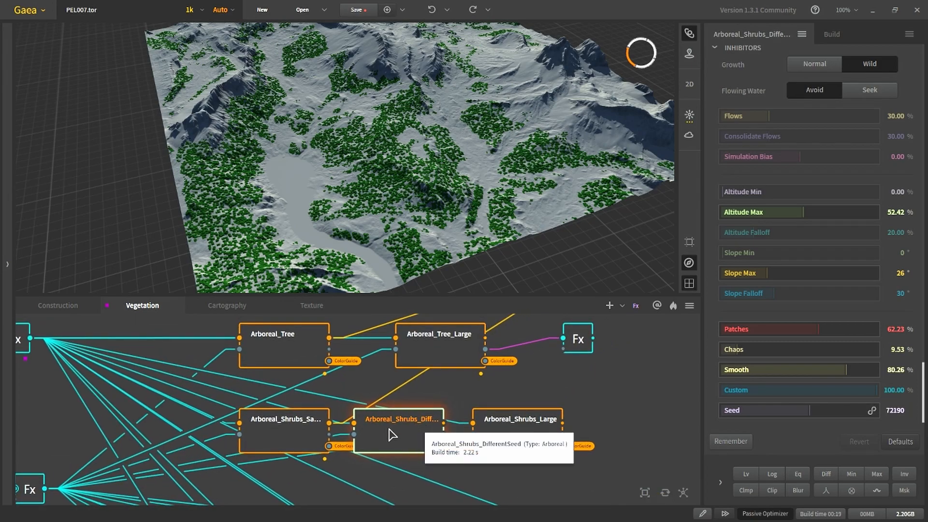
- Compare Arboreal_Shrubs_Large with the other two shrub nodes, checking the Style setting and coverage
{"action": "left_click", "coordinate": [497, 431]}
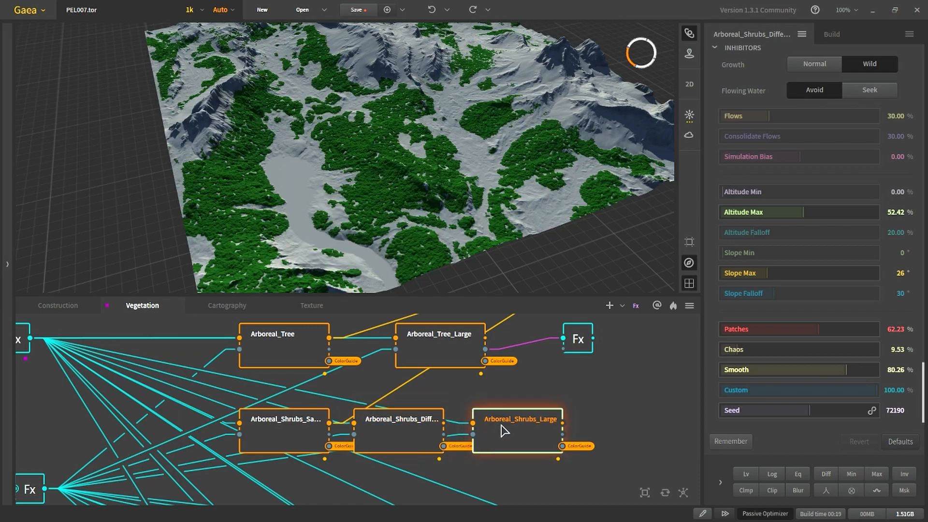
{"action": "left_click", "coordinate": [405, 432]}
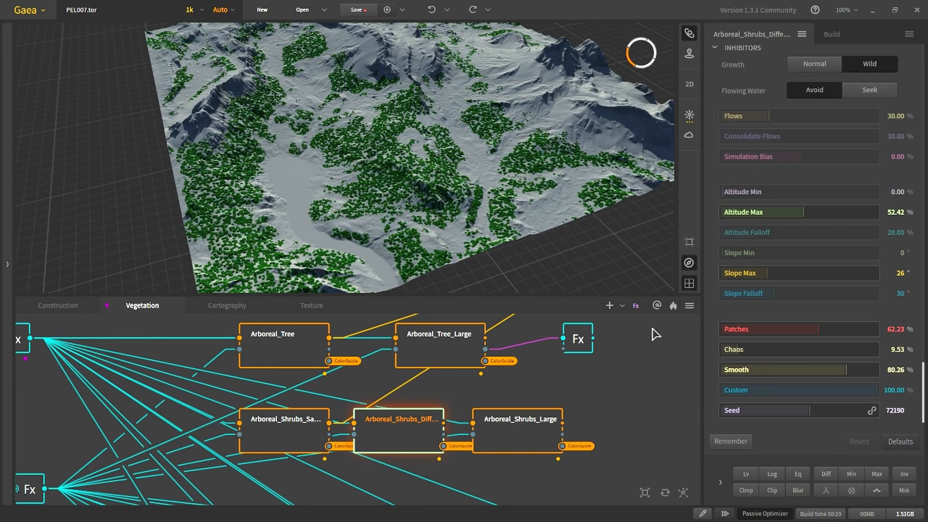
{"action": "scroll", "coordinate": [779, 203], "scroll_direction": "up", "scroll_amount": 6}
{"action": "left_click", "coordinate": [305, 433]}
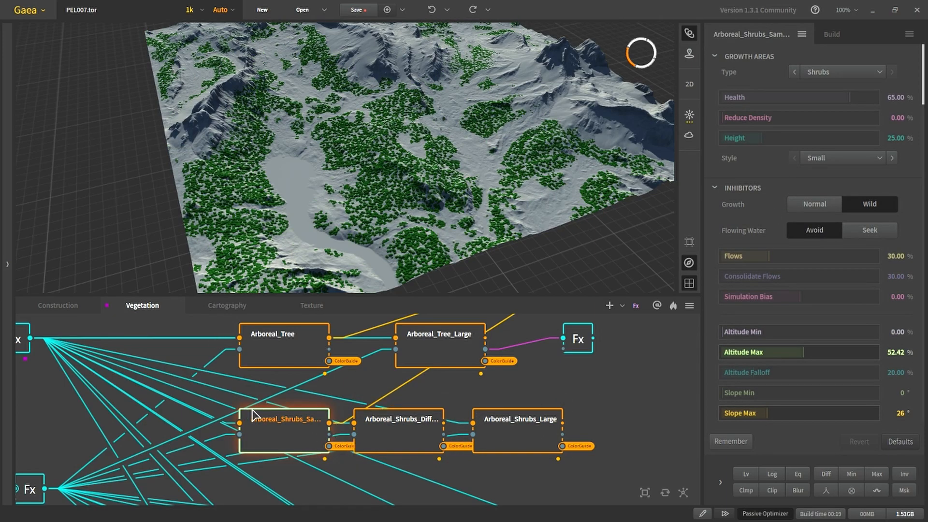
{"action": "left_click", "coordinate": [511, 432]}
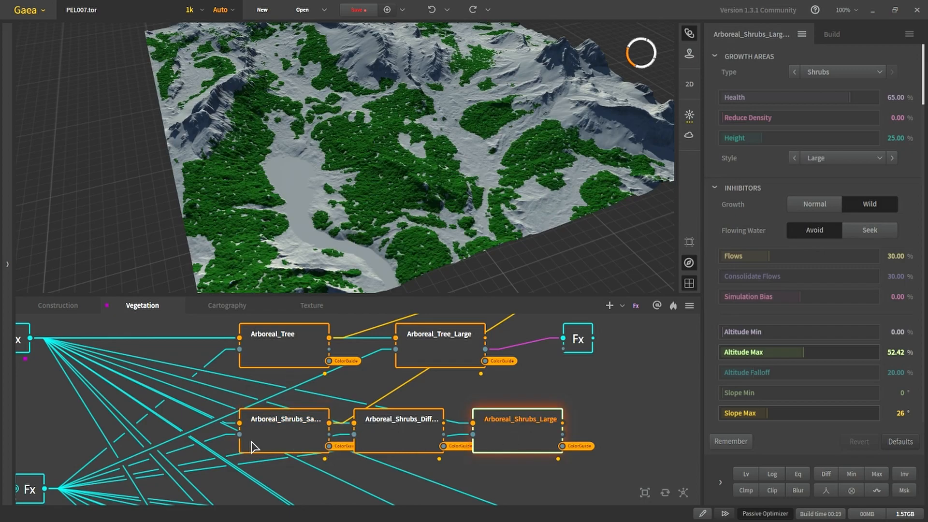
{"action": "left_click", "coordinate": [255, 443]}
{"action": "left_click", "coordinate": [531, 432]}
- Preview the Arboreal_Grass_Main node and examine its Flowing Water and Flows settings and the grass coverage around the terrain's water channels
{"action": "scroll", "coordinate": [424, 452], "scroll_direction": "down", "scroll_amount": 3}
{"action": "scroll", "coordinate": [362, 425], "scroll_direction": "down", "scroll_amount": 2}
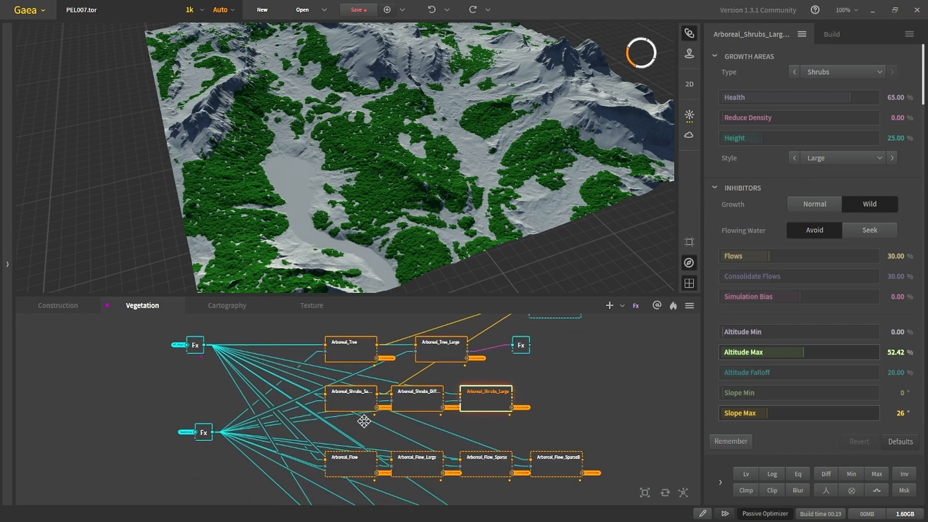
{"action": "scroll", "coordinate": [367, 438], "scroll_direction": "down", "scroll_amount": 4}
{"action": "scroll", "coordinate": [382, 429], "scroll_direction": "up", "scroll_amount": 5}
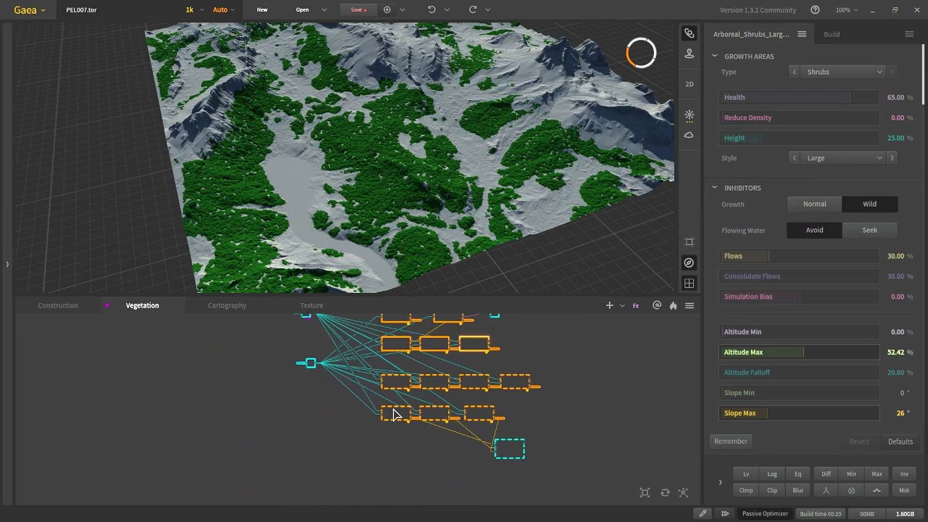
{"action": "left_click", "coordinate": [379, 430]}
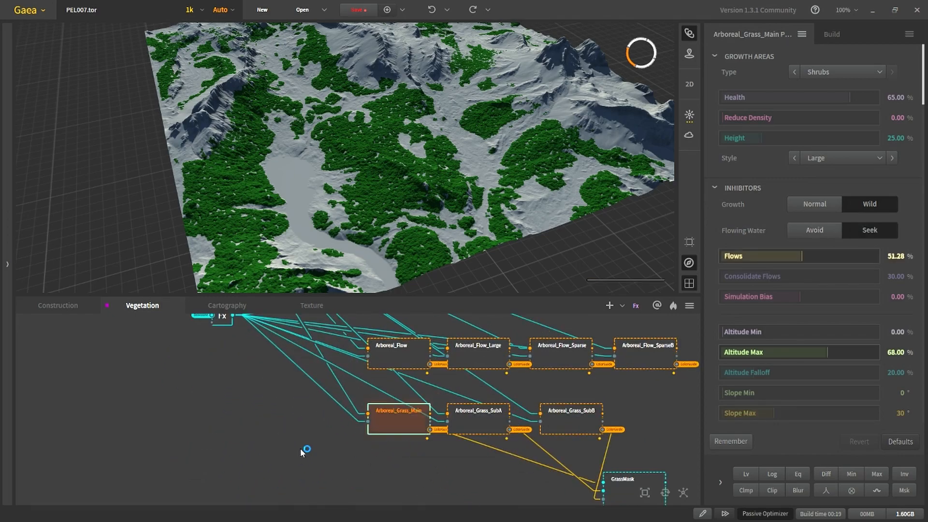
{"action": "middle_click_drag", "start_coordinate": [377, 431], "coordinate": [303, 446]}
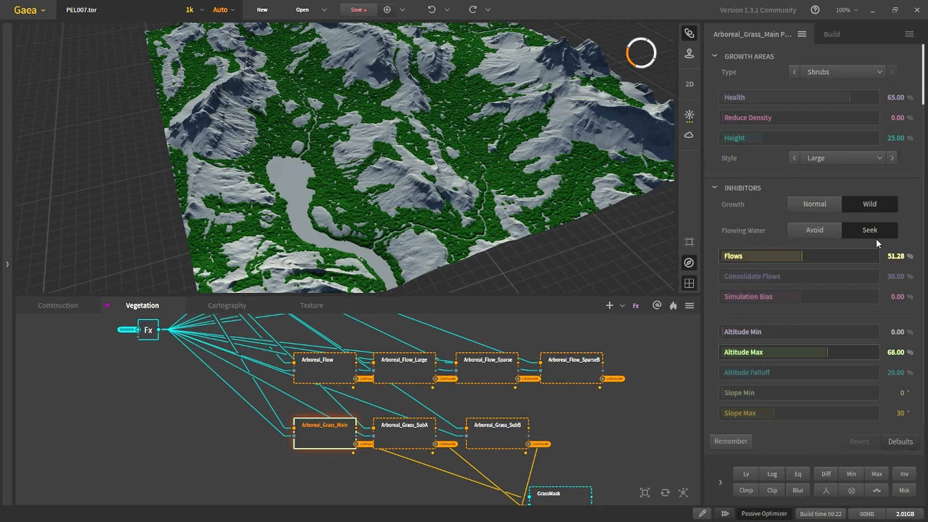
{"action": "scroll", "coordinate": [479, 208], "scroll_direction": "up", "scroll_amount": 5}
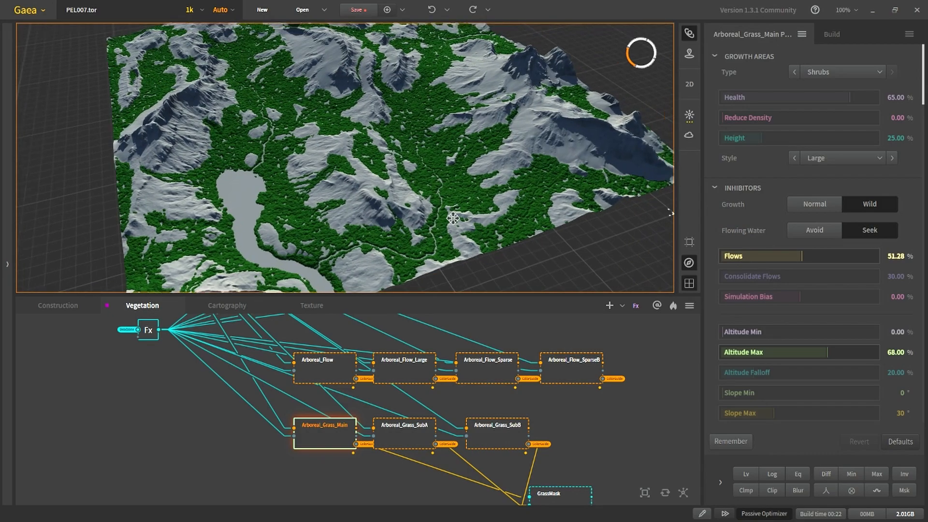
{"action": "scroll", "coordinate": [427, 209], "scroll_direction": "up", "scroll_amount": 4}
{"action": "middle_click_drag", "start_coordinate": [416, 216], "coordinate": [459, 117]}
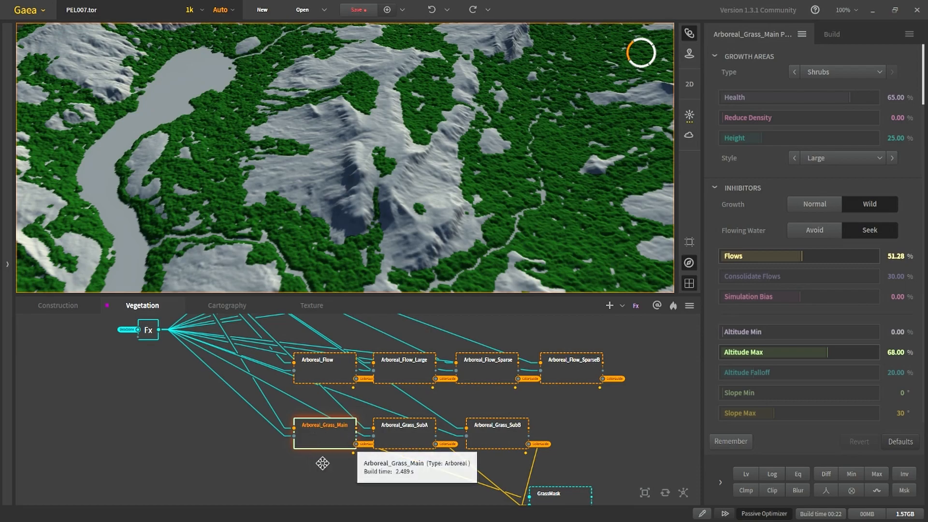
- Compare Arboreal_Grass_Main with the first Arboreal_Shrubs node, checking vegetation type, style and terrain coverage
{"action": "middle_click_drag", "start_coordinate": [319, 463], "coordinate": [354, 468]}
{"action": "middle_click_drag", "start_coordinate": [378, 435], "coordinate": [425, 454]}
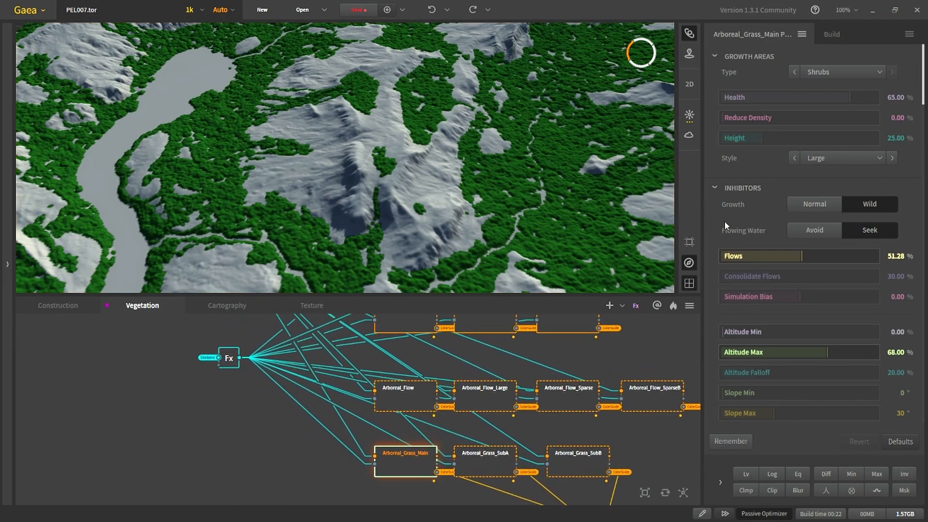
{"action": "scroll", "coordinate": [431, 368], "scroll_direction": "down", "scroll_amount": 2}
{"action": "middle_click_drag", "start_coordinate": [449, 357], "coordinate": [443, 375]}
{"action": "left_click", "coordinate": [435, 333]}
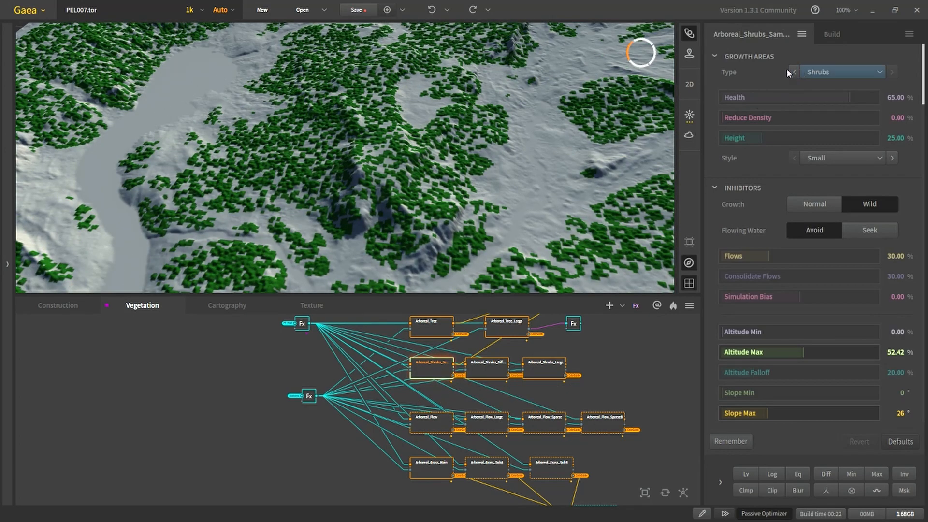
{"action": "left_click", "coordinate": [433, 473]}
{"action": "middle_click_drag", "start_coordinate": [468, 187], "coordinate": [411, 189]}
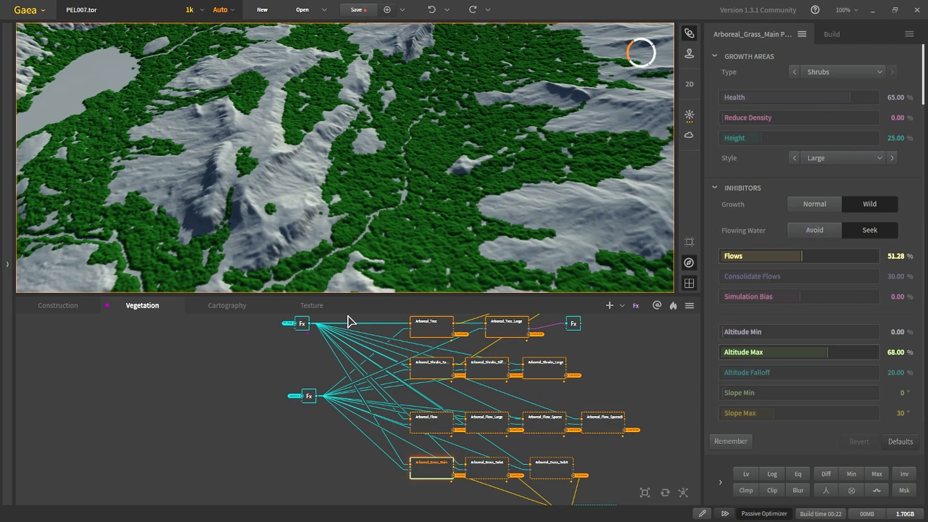
- Preview the Arboreal_Grass_SubA and Arboreal_Grass_SubB nodes and compare their growth, slope, patch, chaos and seed settings
{"action": "scroll", "coordinate": [360, 372], "scroll_direction": "up", "scroll_amount": 3}
{"action": "middle_click_drag", "start_coordinate": [331, 425], "coordinate": [249, 417]}
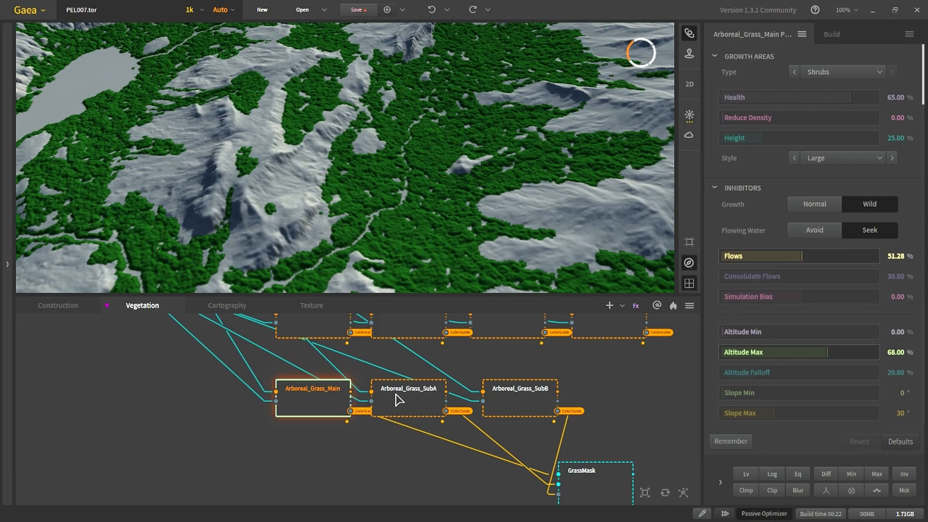
{"action": "left_click", "coordinate": [437, 392]}
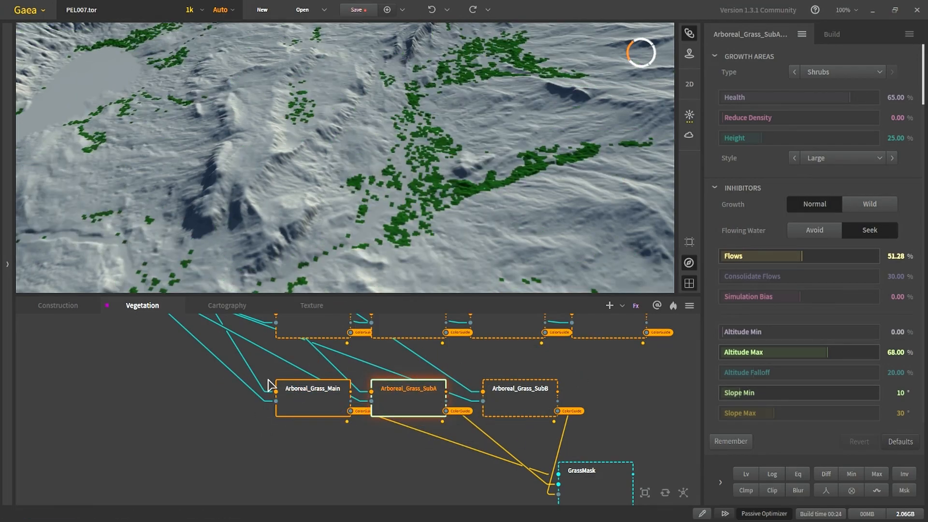
{"action": "left_click_drag", "start_coordinate": [393, 237], "coordinate": [314, 232]}
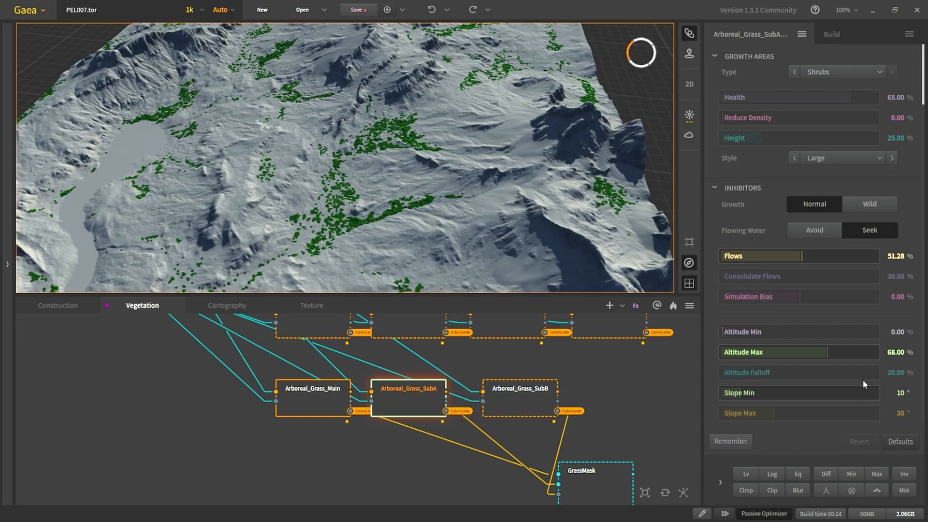
{"action": "scroll", "coordinate": [862, 378], "scroll_direction": "down", "scroll_amount": 3}
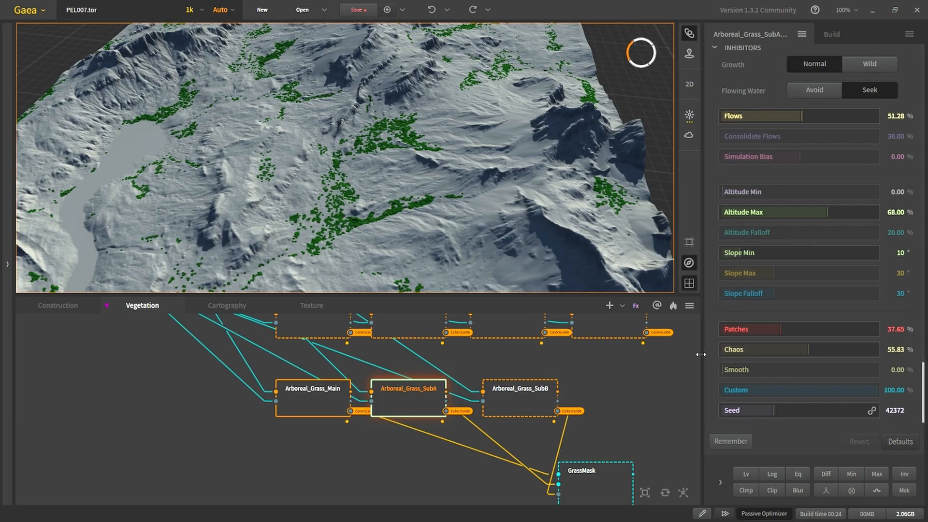
{"action": "left_click", "coordinate": [520, 394]}
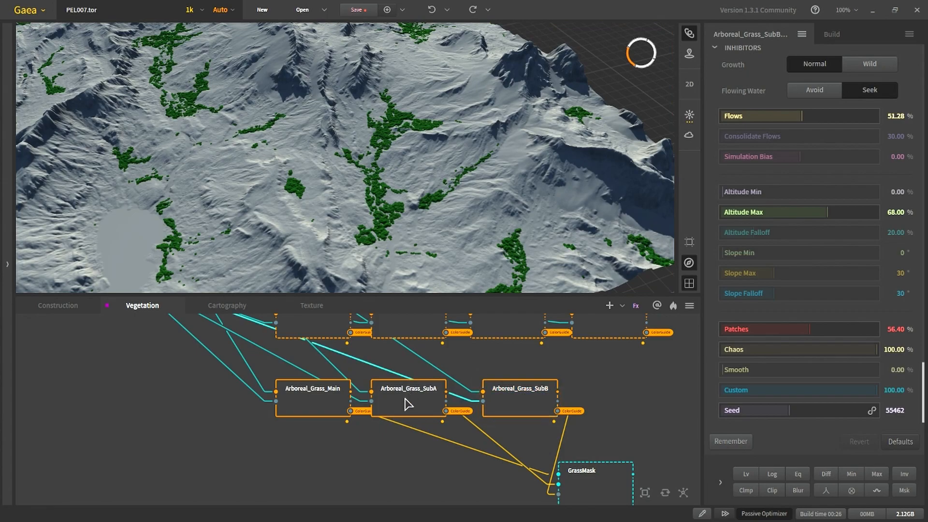
{"action": "left_click", "coordinate": [408, 404]}
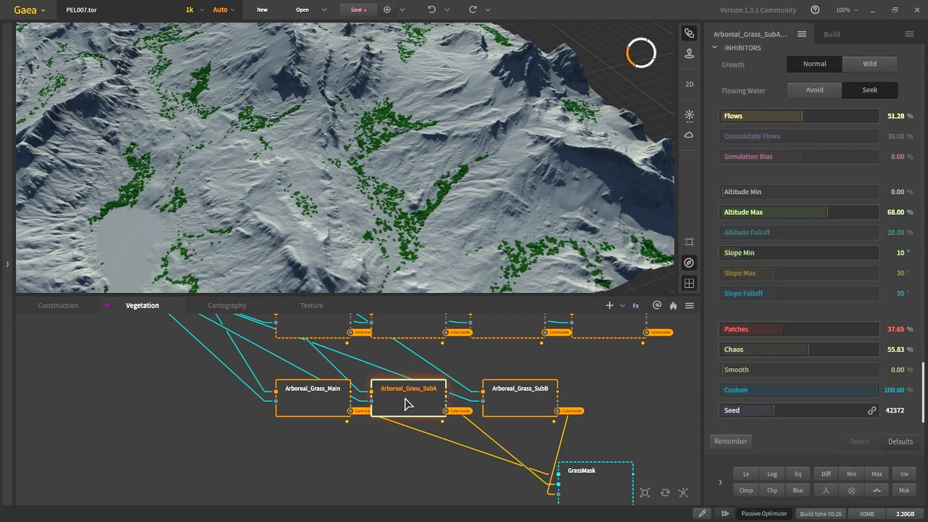
- Preview the Arboreal_Grass_SubB and Arboreal_Flow nodes, examining their growth settings and vegetation coverage around the valleys and lake
{"action": "left_click", "coordinate": [519, 399]}
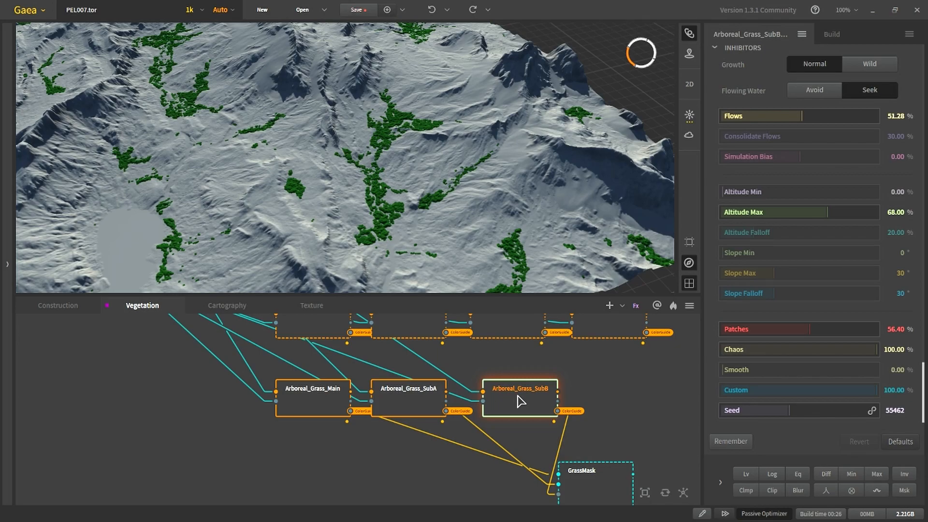
{"action": "scroll", "coordinate": [416, 244], "scroll_direction": "up", "scroll_amount": 5}
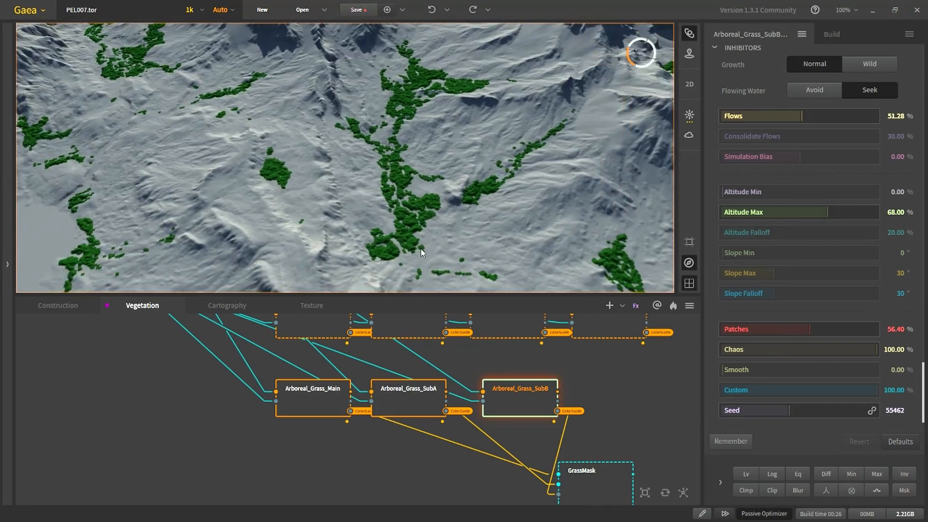
{"action": "scroll", "coordinate": [389, 396], "scroll_direction": "down", "scroll_amount": 3}
{"action": "middle_click_drag", "start_coordinate": [381, 396], "coordinate": [379, 423]}
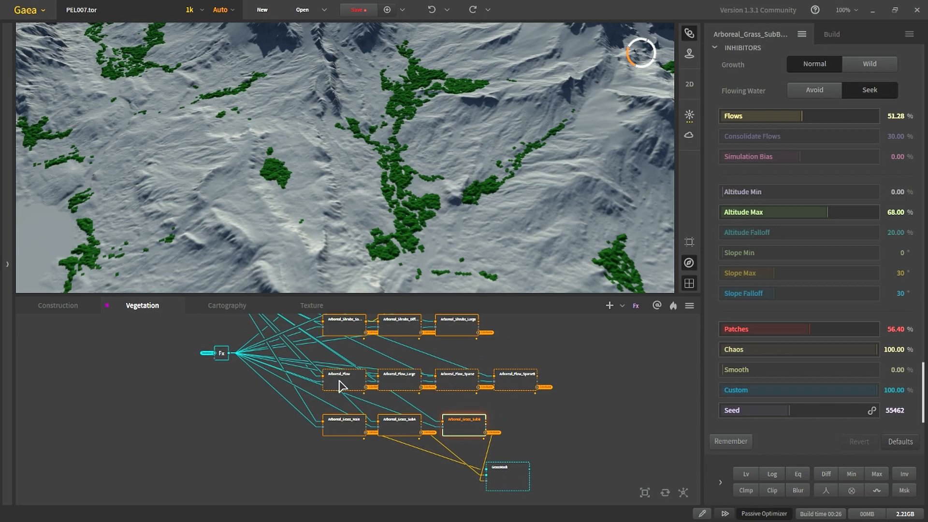
{"action": "left_click", "coordinate": [363, 375]}
{"action": "scroll", "coordinate": [363, 382], "scroll_direction": "up", "scroll_amount": 3}
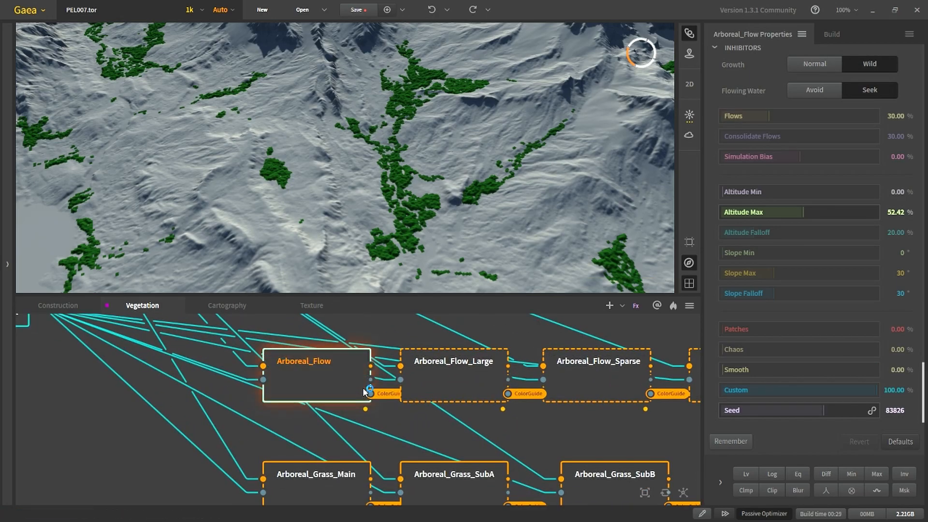
{"action": "scroll", "coordinate": [363, 387], "scroll_direction": "down", "scroll_amount": 1}
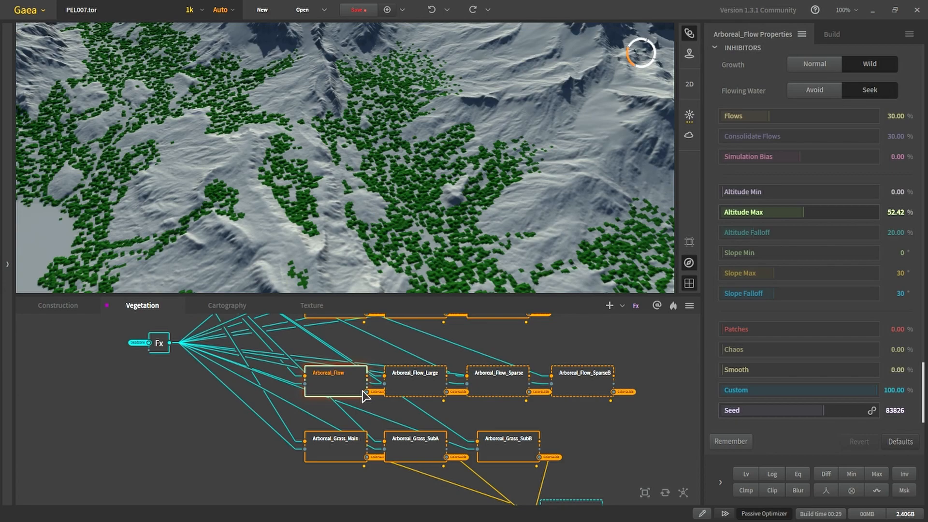
{"action": "left_click_drag", "start_coordinate": [223, 120], "coordinate": [264, 161]}
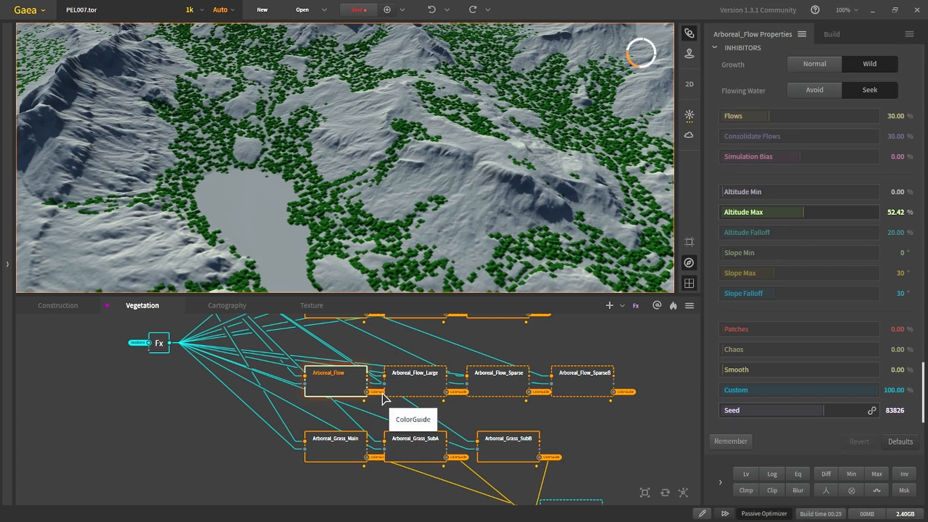
- Compare Arboreal_Flow with Arboreal_Grass_Main and Arboreal_Flow_Large, checking the Style setting and vegetation density
{"action": "left_click", "coordinate": [332, 439]}
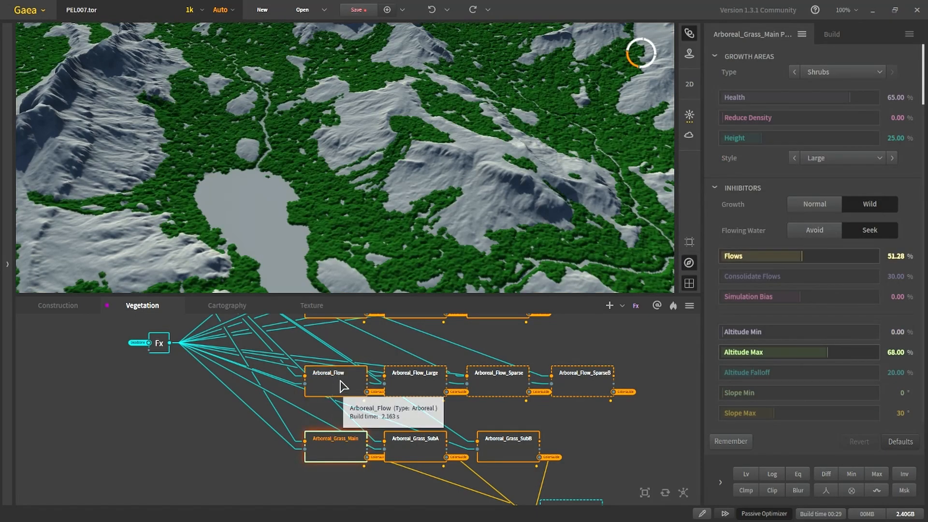
{"action": "left_click", "coordinate": [343, 387]}
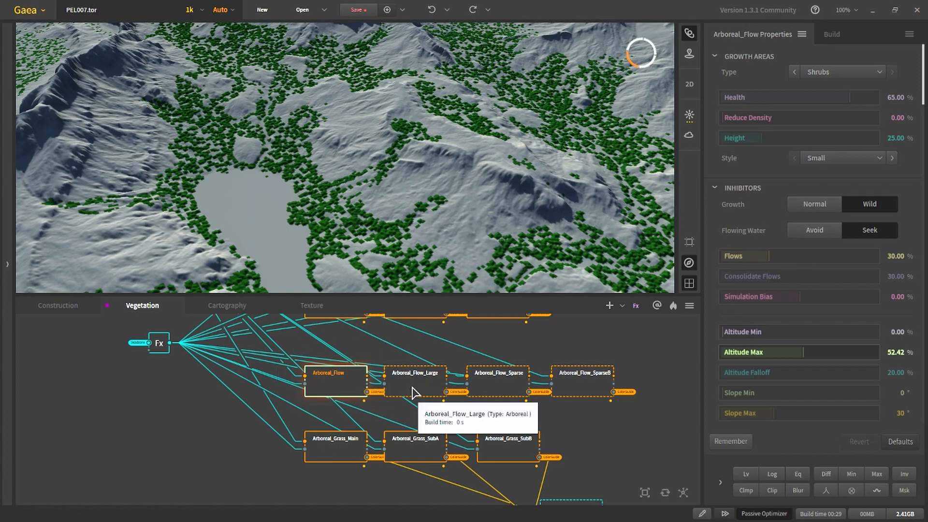
{"action": "left_click", "coordinate": [439, 379]}
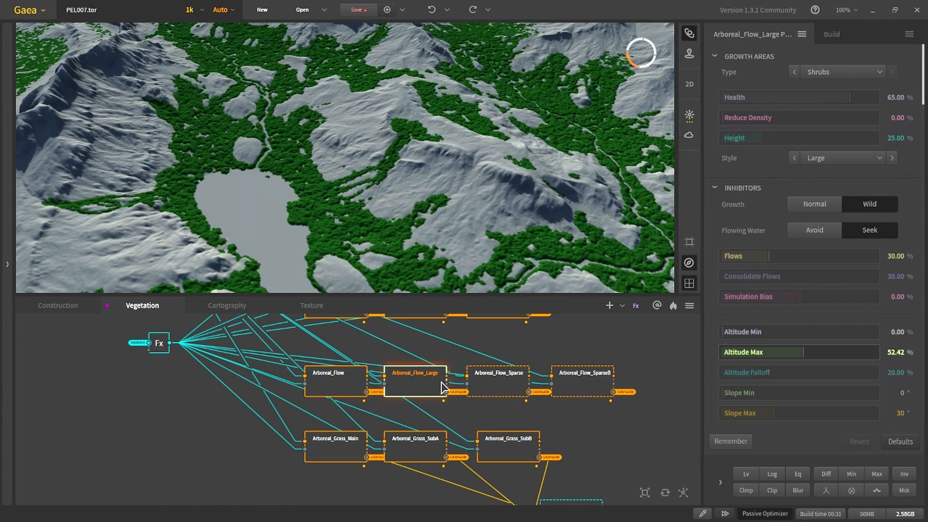
{"action": "scroll", "coordinate": [368, 404], "scroll_direction": "down", "scroll_amount": 4}
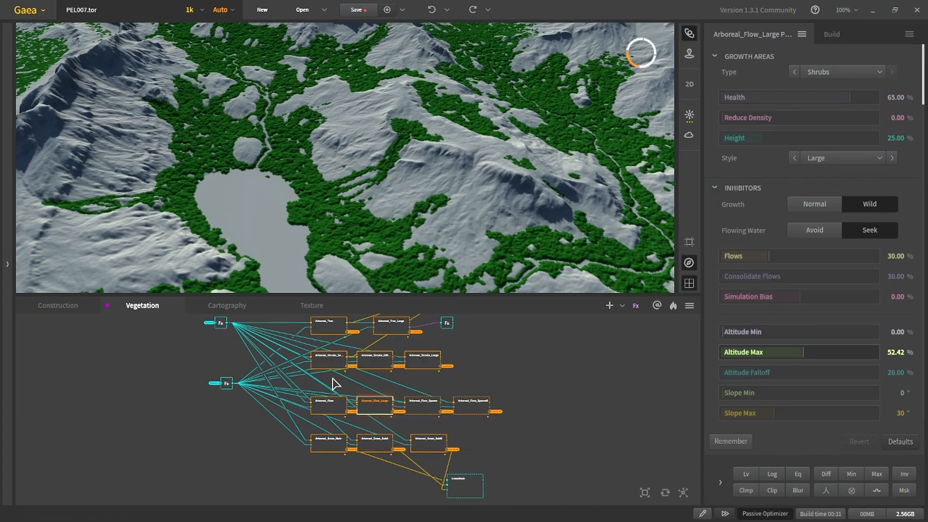
{"action": "scroll", "coordinate": [389, 436], "scroll_direction": "up", "scroll_amount": 3}
{"action": "left_click", "coordinate": [309, 389]}
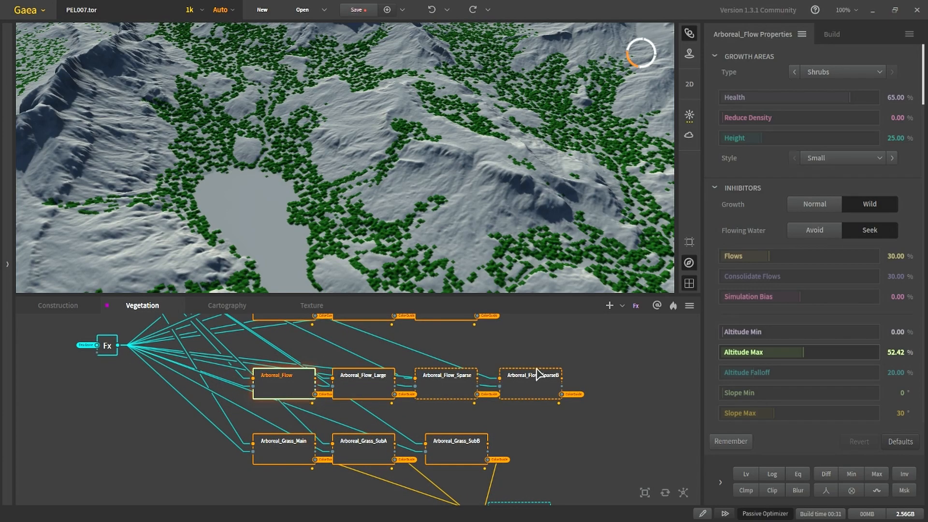
- Preview Arboreal_Flow_Sparse and compare its Patches, Chaos and Smooth settings and coverage with Arboreal_Grass_SubB and Arboreal_Flow
{"action": "left_click", "coordinate": [456, 394]}
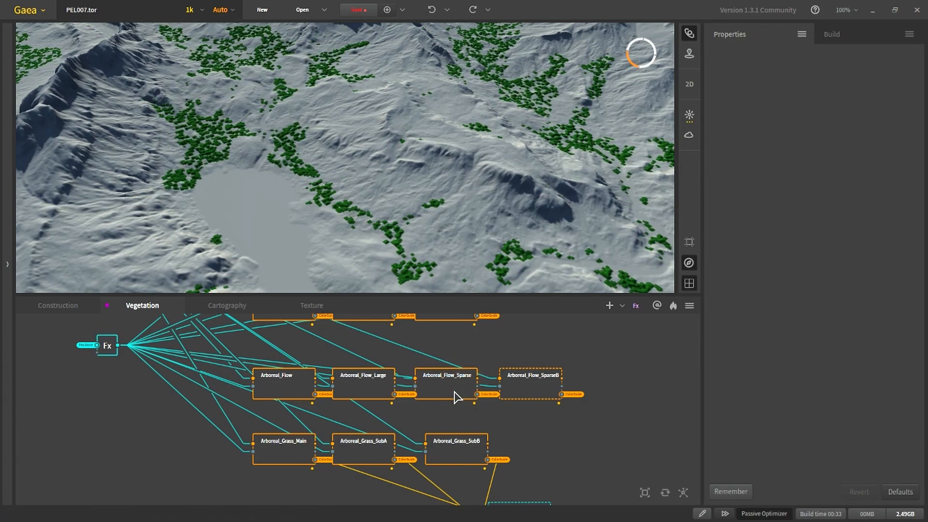
{"action": "left_click", "coordinate": [456, 396]}
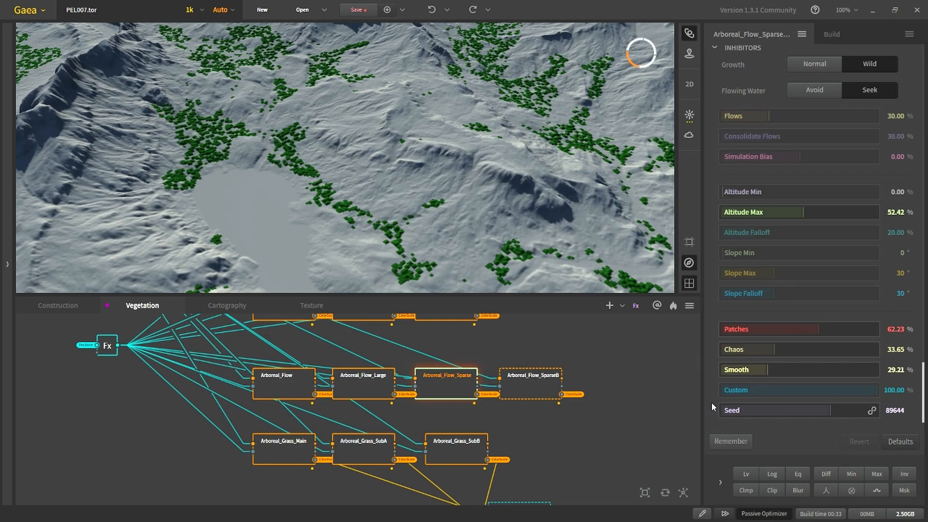
{"action": "scroll", "coordinate": [442, 249], "scroll_direction": "down", "scroll_amount": 5}
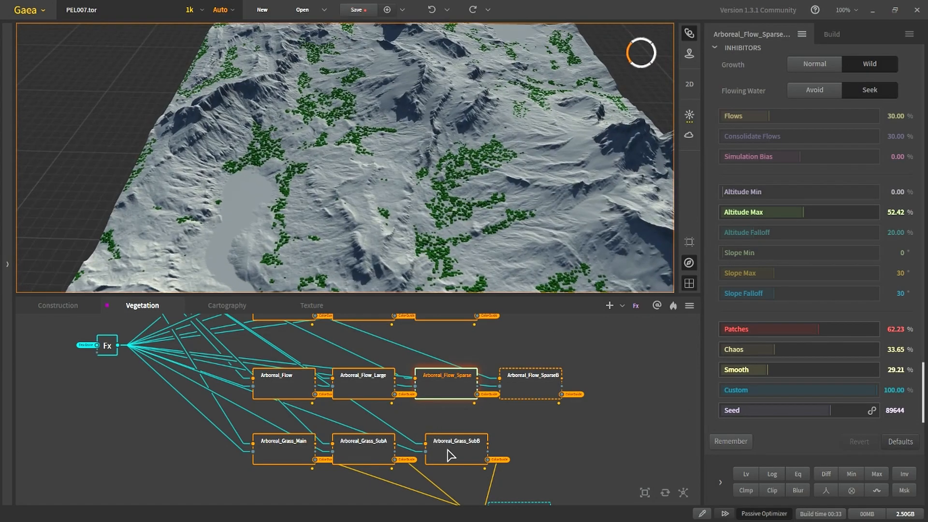
{"action": "left_click", "coordinate": [441, 442]}
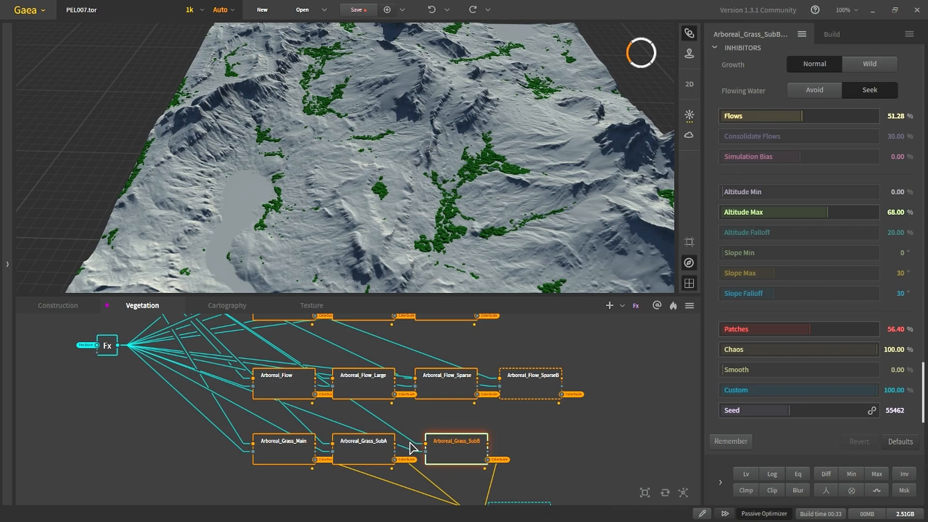
{"action": "left_click", "coordinate": [437, 387]}
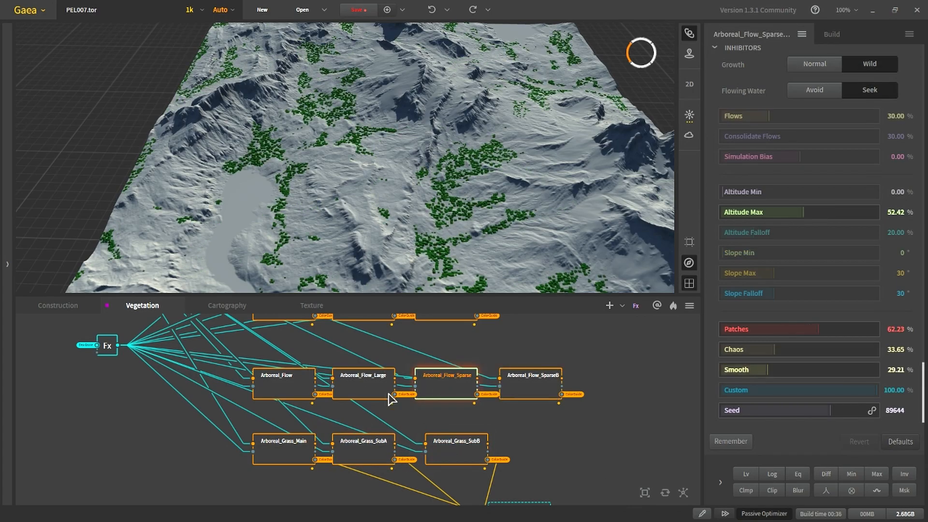
{"action": "left_click", "coordinate": [279, 389]}
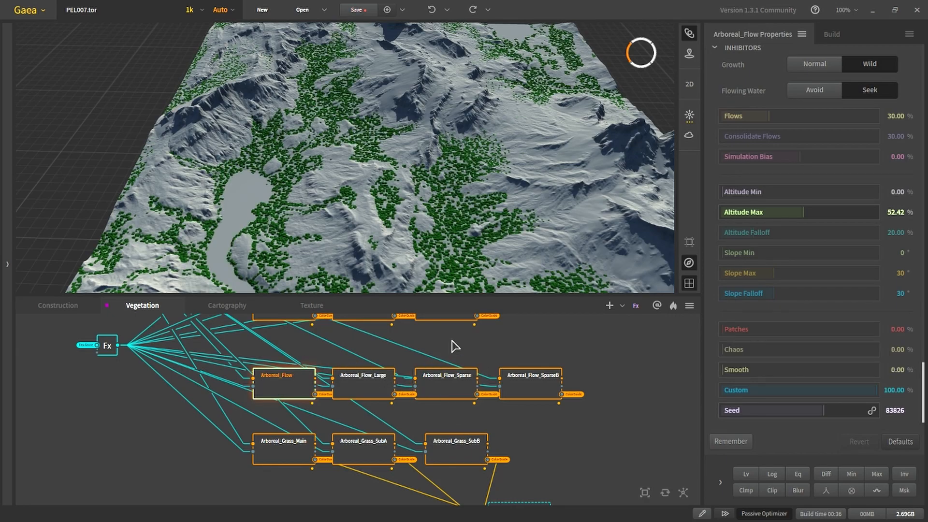
{"action": "left_click", "coordinate": [445, 386]}
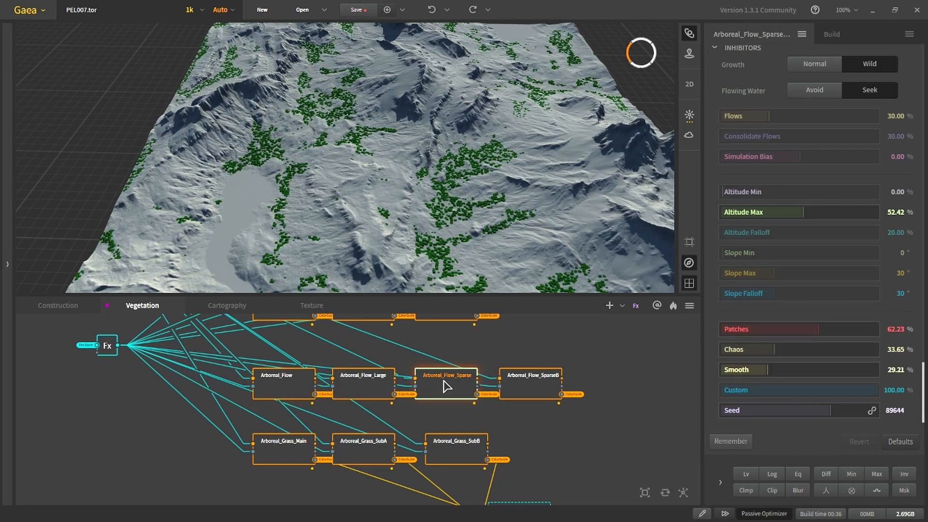
- Preview the Arboreal_Flow_SparseB node and examine its patch, chaos and seed settings and the scattered coverage near the lake
{"action": "left_click", "coordinate": [529, 389]}
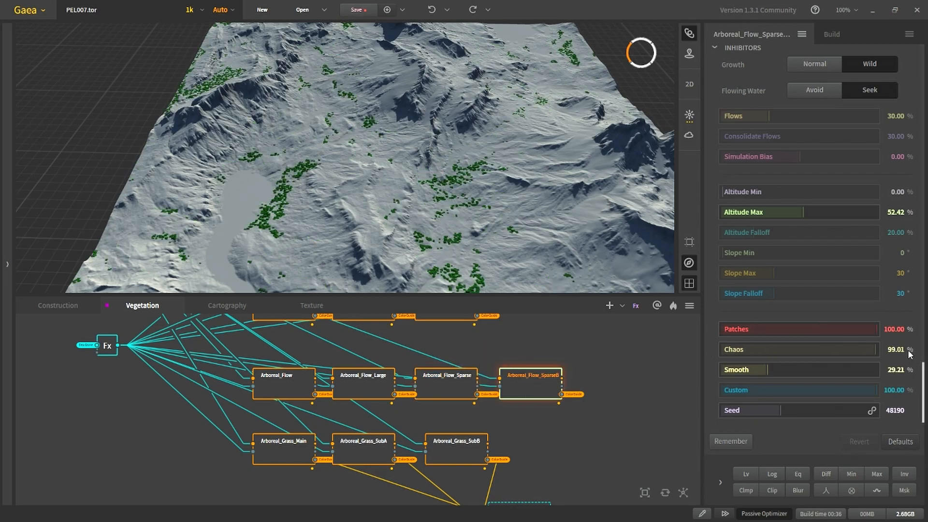
{"action": "middle_click_drag", "start_coordinate": [366, 272], "coordinate": [377, 249]}
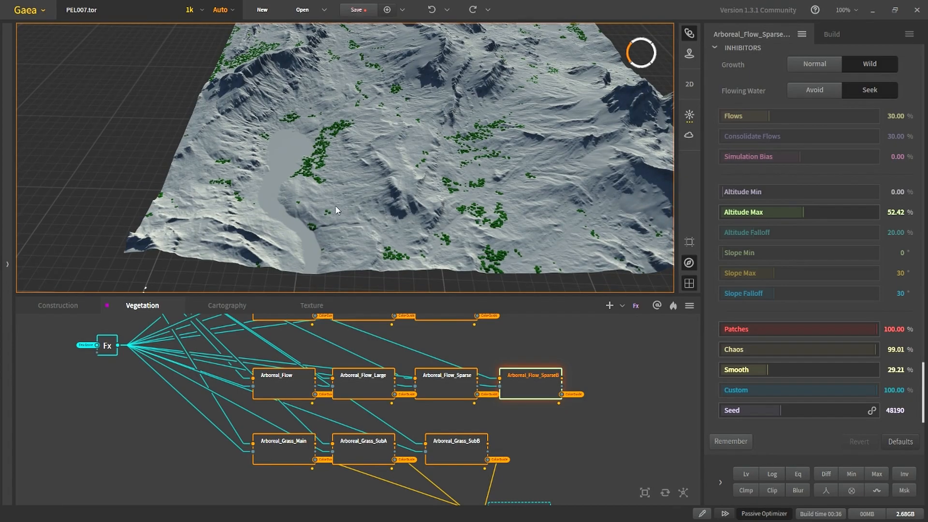
{"action": "scroll", "coordinate": [333, 213], "scroll_direction": "up", "scroll_amount": 5}
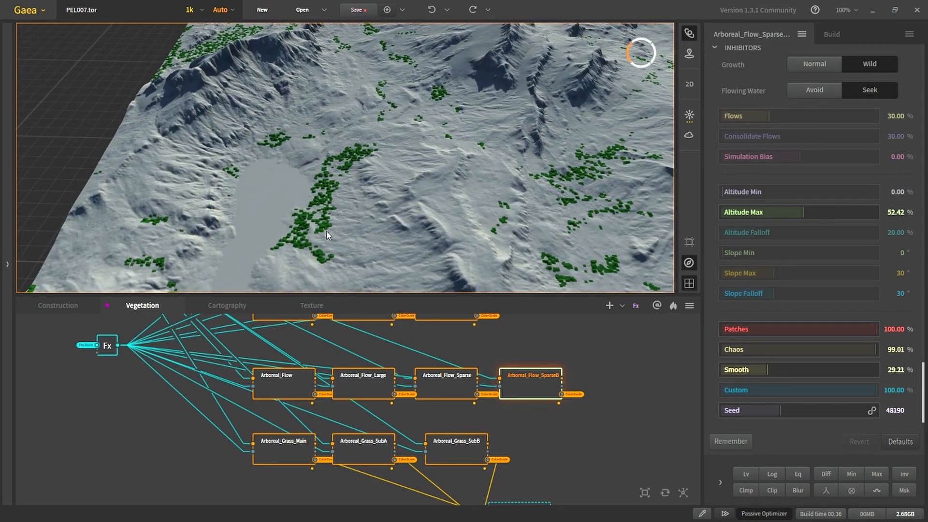
{"action": "scroll", "coordinate": [333, 384], "scroll_direction": "down", "scroll_amount": 3}
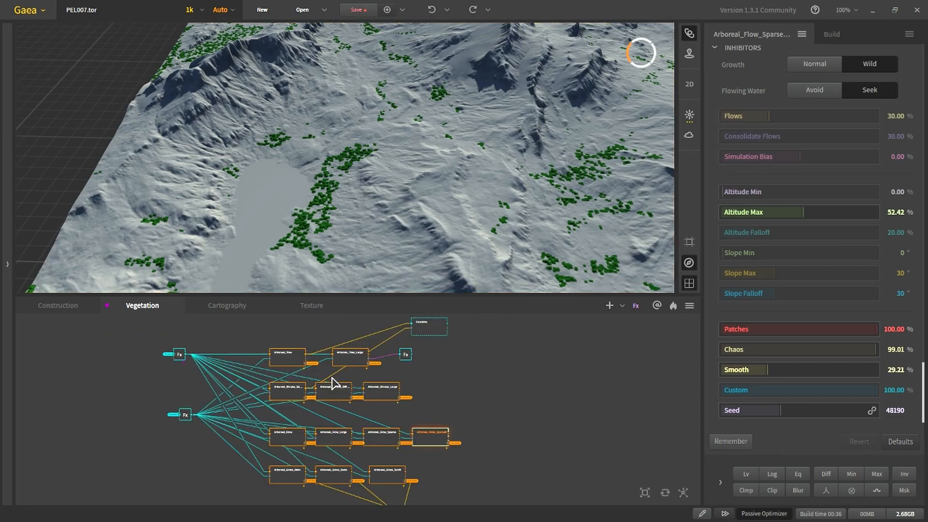
- Open the Texture graph and preview its Fx input and a Combine node to examine the coloured terrain
{"action": "left_click", "coordinate": [311, 306]}
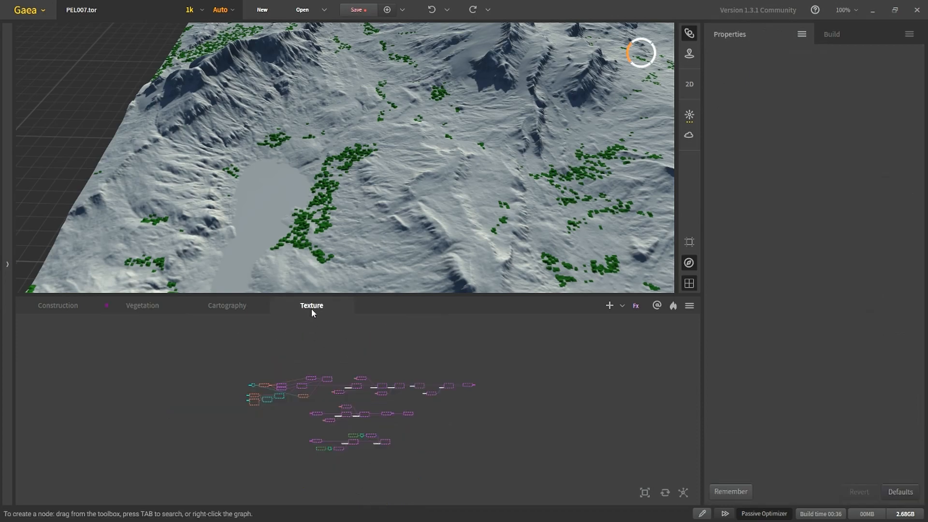
{"action": "scroll", "coordinate": [176, 397], "scroll_direction": "up", "scroll_amount": 5}
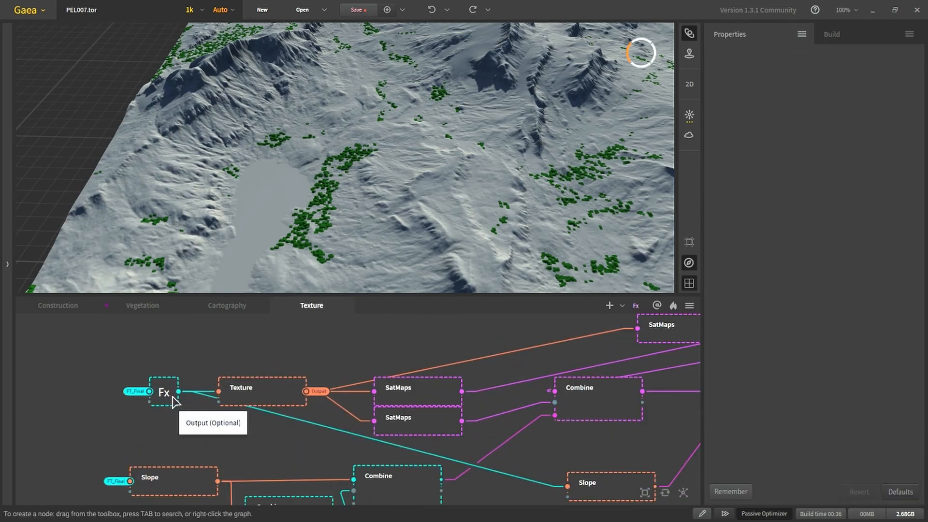
{"action": "left_click", "coordinate": [162, 385]}
{"action": "scroll", "coordinate": [396, 427], "scroll_direction": "down", "scroll_amount": 5}
{"action": "middle_click_drag", "start_coordinate": [454, 453], "coordinate": [312, 354]}
{"action": "scroll", "coordinate": [393, 402], "scroll_direction": "up", "scroll_amount": 5}
{"action": "left_click", "coordinate": [408, 390]}
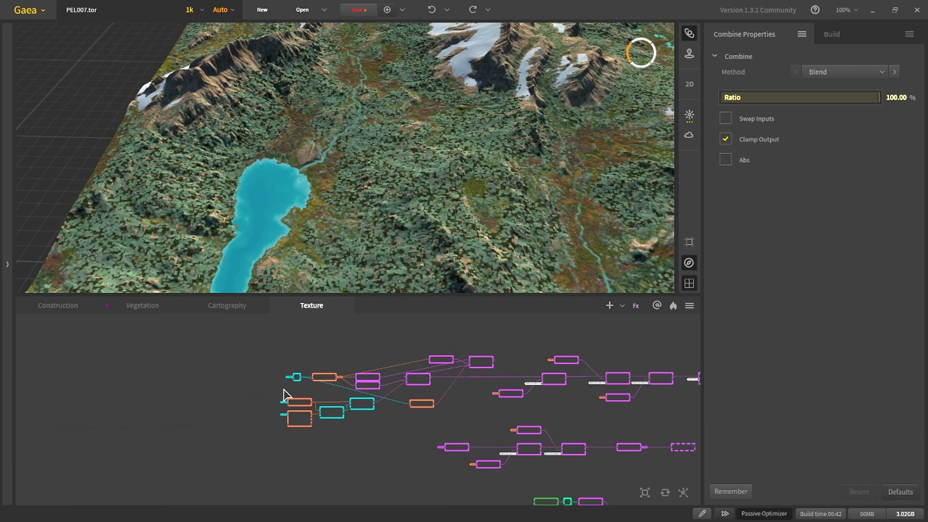
- Move the FT_Final Fx node farther away from the Texture node and inspect the Texture node
{"action": "scroll", "coordinate": [296, 379], "scroll_direction": "up", "scroll_amount": 5}
{"action": "left_click", "coordinate": [316, 366]}
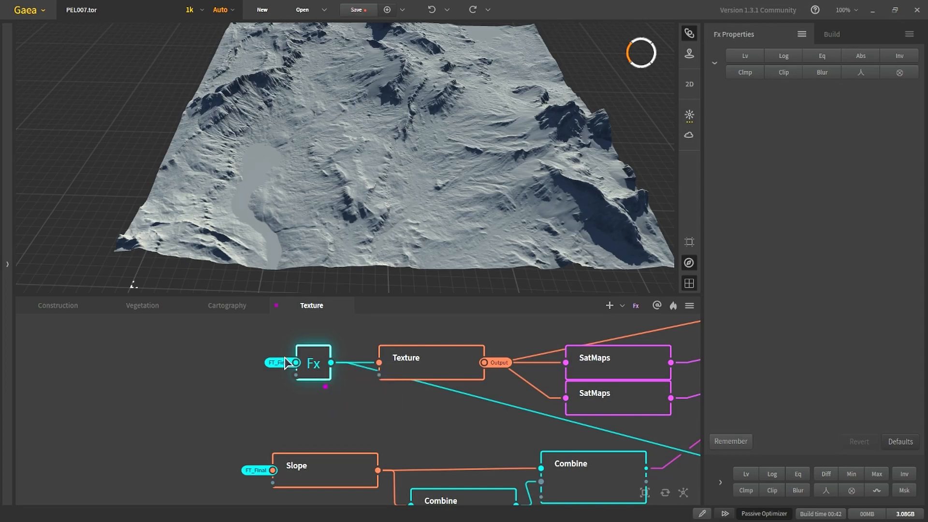
{"action": "left_click_drag", "start_coordinate": [314, 372], "coordinate": [216, 371]}
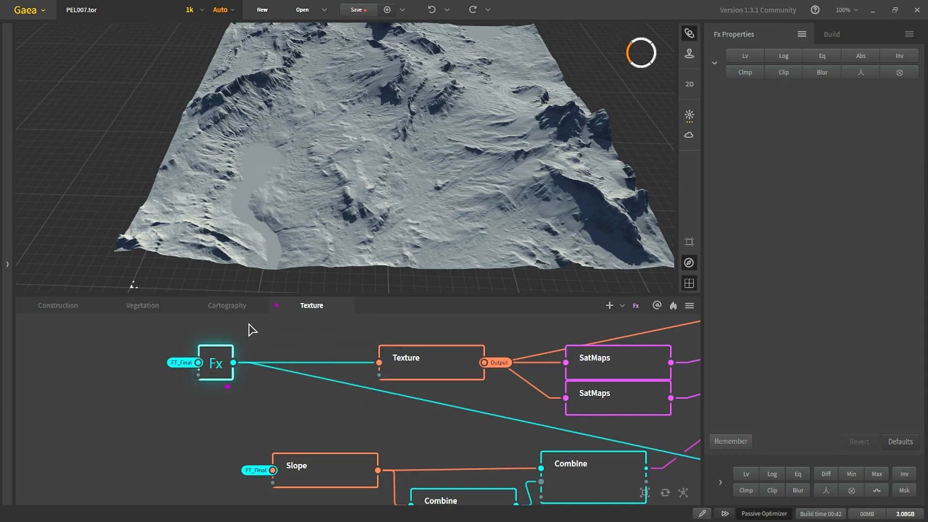
{"action": "scroll", "coordinate": [261, 379], "scroll_direction": "down", "scroll_amount": 2}
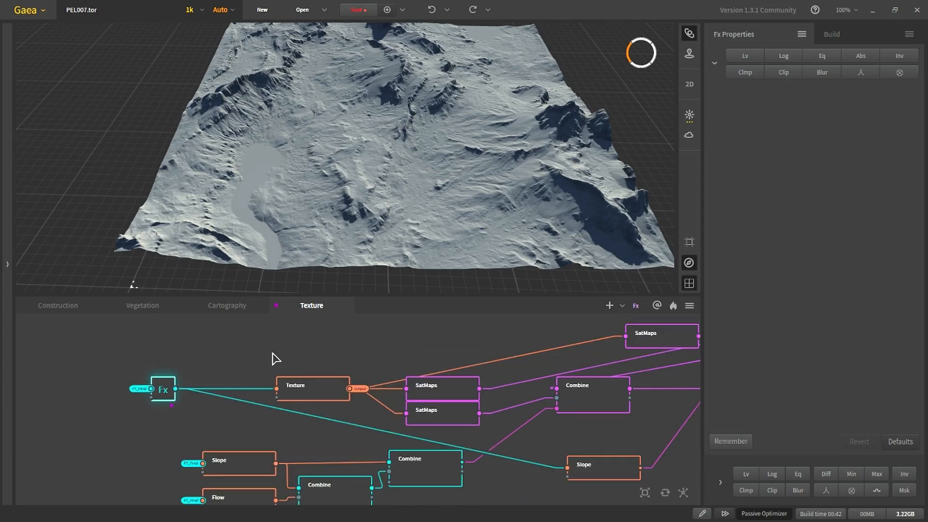
{"action": "left_click", "coordinate": [317, 390]}
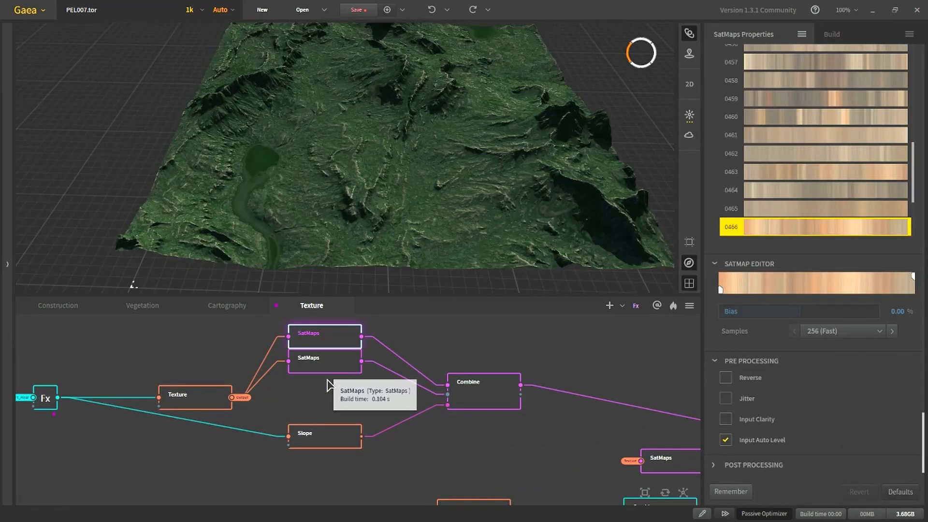
- Separate the two stacked SatMaps nodes in the graph and preview each one and the Combine node that blends them
{"action": "left_click", "coordinate": [326, 384]}
{"action": "left_click", "coordinate": [326, 344]}
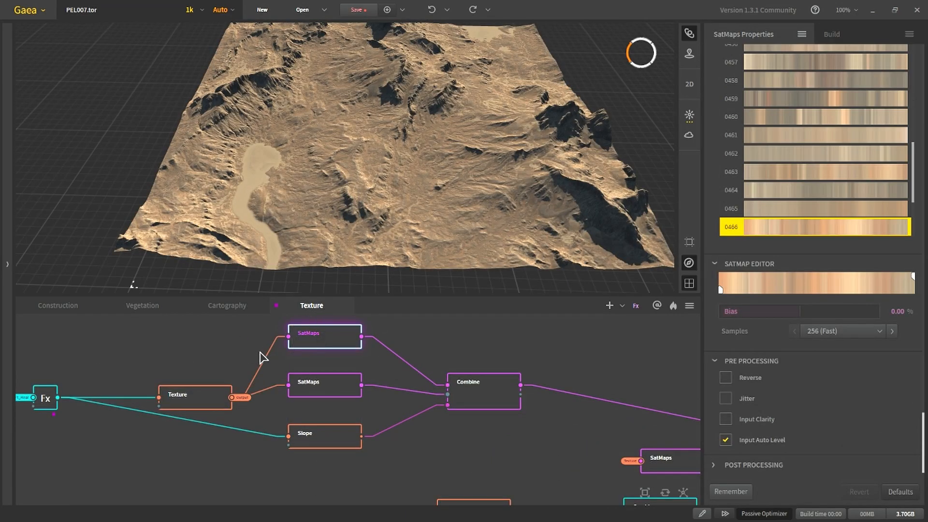
{"action": "left_click", "coordinate": [345, 376]}
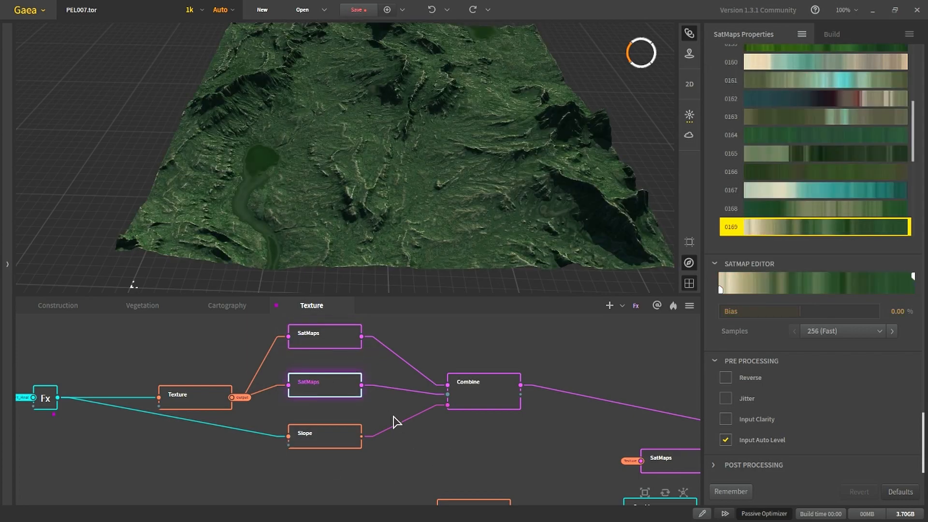
{"action": "left_click", "coordinate": [476, 397]}
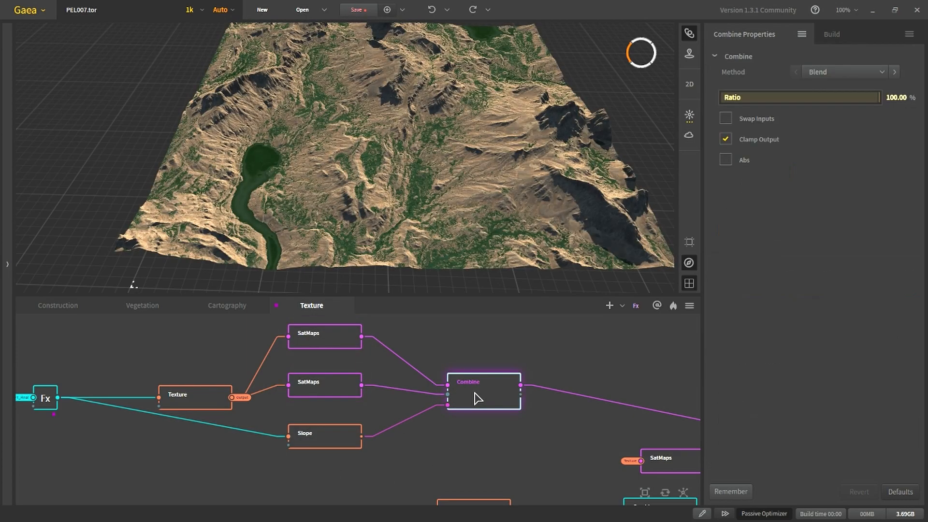
- Preview the Slope node's mask and examine up close how it blends the two SatMaps in the Combine node
{"action": "middle_click_drag", "start_coordinate": [332, 353], "coordinate": [353, 383]}
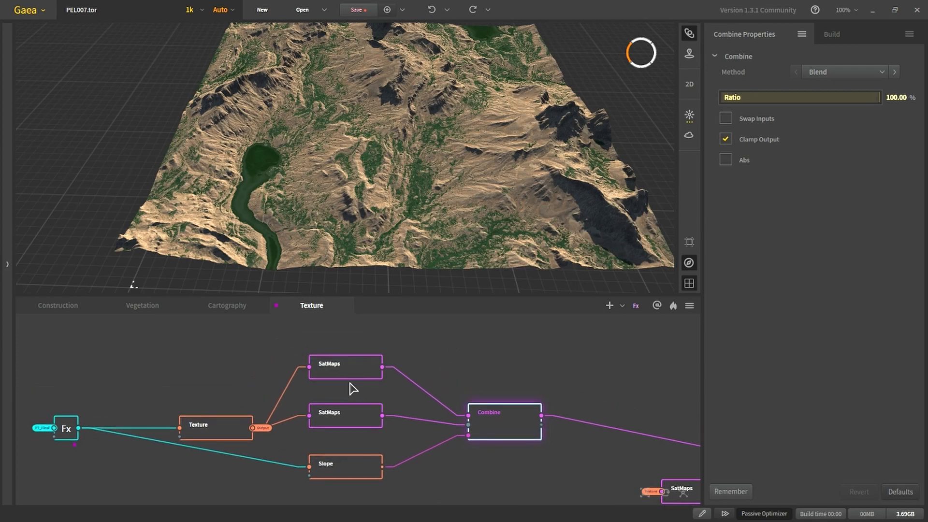
{"action": "left_click", "coordinate": [341, 469]}
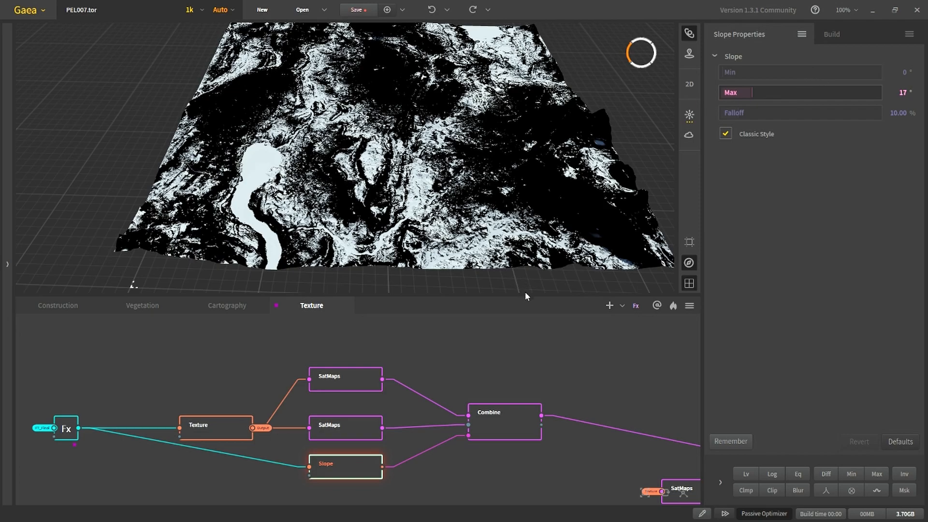
{"action": "left_click", "coordinate": [504, 414]}
{"action": "left_click_drag", "start_coordinate": [394, 209], "coordinate": [389, 217]}
{"action": "middle_click_drag", "start_coordinate": [390, 217], "coordinate": [309, 193]}
{"action": "scroll", "coordinate": [359, 329], "scroll_direction": "down", "scroll_amount": 5}
{"action": "middle_click_drag", "start_coordinate": [340, 361], "coordinate": [314, 377]}
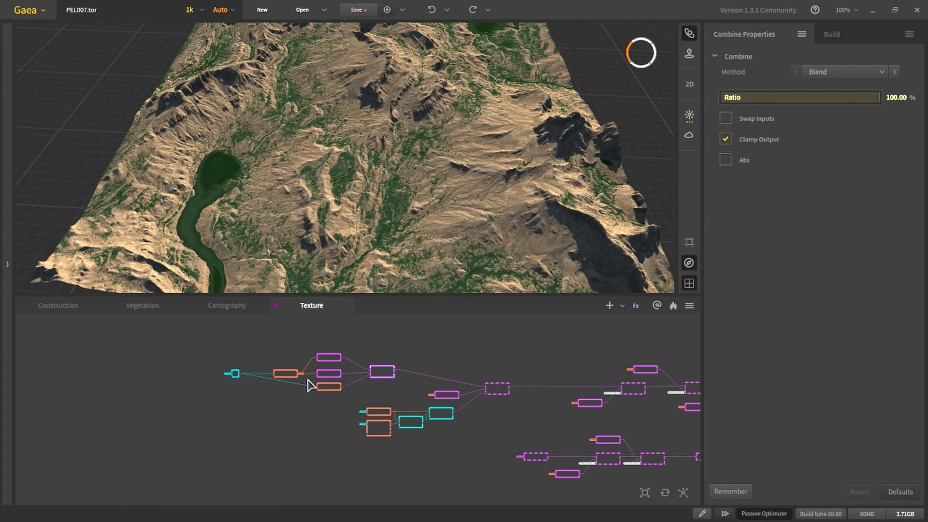
- Preview the SatMaps node feeding the second Combine node and reposition it above the main connection line, with the Combine adjusted
{"action": "scroll", "coordinate": [516, 392], "scroll_direction": "up", "scroll_amount": 3}
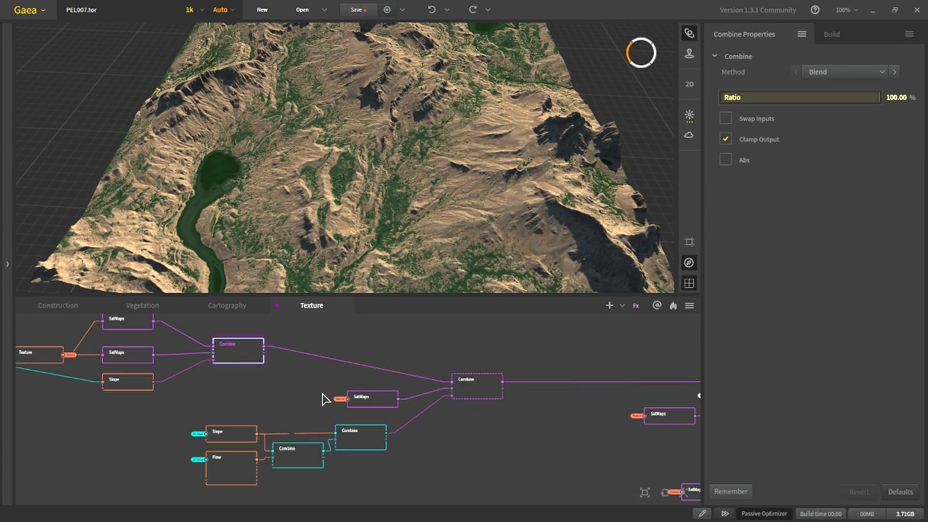
{"action": "scroll", "coordinate": [458, 386], "scroll_direction": "up", "scroll_amount": 1}
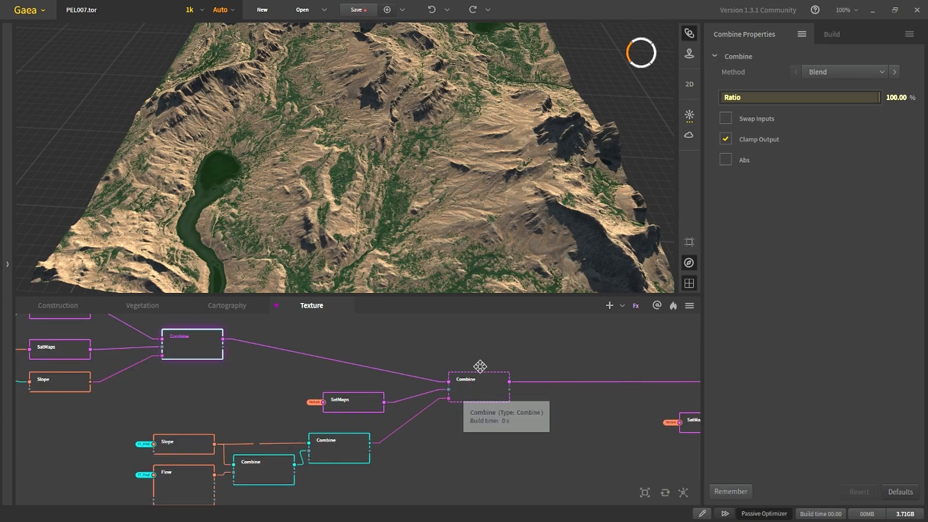
{"action": "left_click_drag", "start_coordinate": [478, 366], "coordinate": [487, 347]}
{"action": "left_click", "coordinate": [375, 404]}
{"action": "middle_click_drag", "start_coordinate": [360, 400], "coordinate": [372, 473]}
{"action": "left_click_drag", "start_coordinate": [371, 471], "coordinate": [378, 389]}
{"action": "left_click_drag", "start_coordinate": [394, 366], "coordinate": [369, 367]}
{"action": "scroll", "coordinate": [374, 375], "scroll_direction": "down", "scroll_amount": 3}
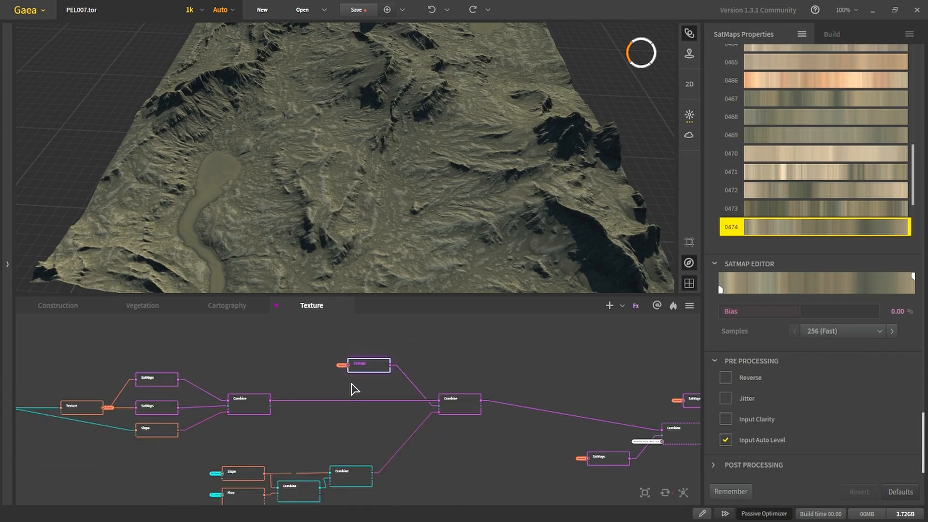
- Shift the Slope, Flow and Combine mask nodes closer to the second Combine node and space that Combine farther along the chain
{"action": "left_click_drag", "start_coordinate": [320, 442], "coordinate": [419, 396]}
{"action": "scroll", "coordinate": [441, 374], "scroll_direction": "up", "scroll_amount": 1}
{"action": "middle_click_drag", "start_coordinate": [437, 387], "coordinate": [410, 412]}
{"action": "left_click_drag", "start_coordinate": [440, 376], "coordinate": [484, 375]}
{"action": "scroll", "coordinate": [340, 338], "scroll_direction": "up", "scroll_amount": 1}
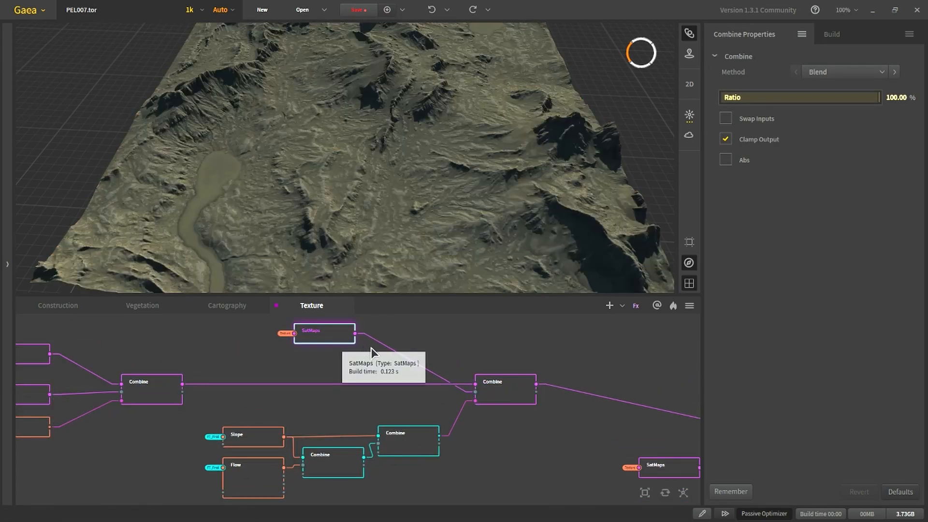
- Preview the SatMaps node, the Slope and Flow masks, their Multiply Combine and the 50% Blend Combine in turn
{"action": "left_click", "coordinate": [344, 341]}
{"action": "scroll", "coordinate": [316, 405], "scroll_direction": "up", "scroll_amount": 1}
{"action": "middle_click_drag", "start_coordinate": [291, 416], "coordinate": [337, 363]}
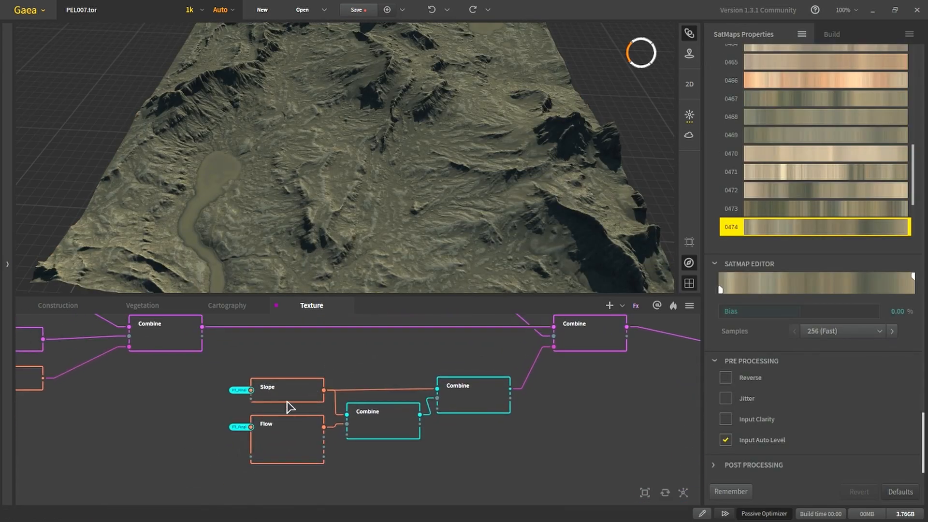
{"action": "left_click", "coordinate": [312, 390]}
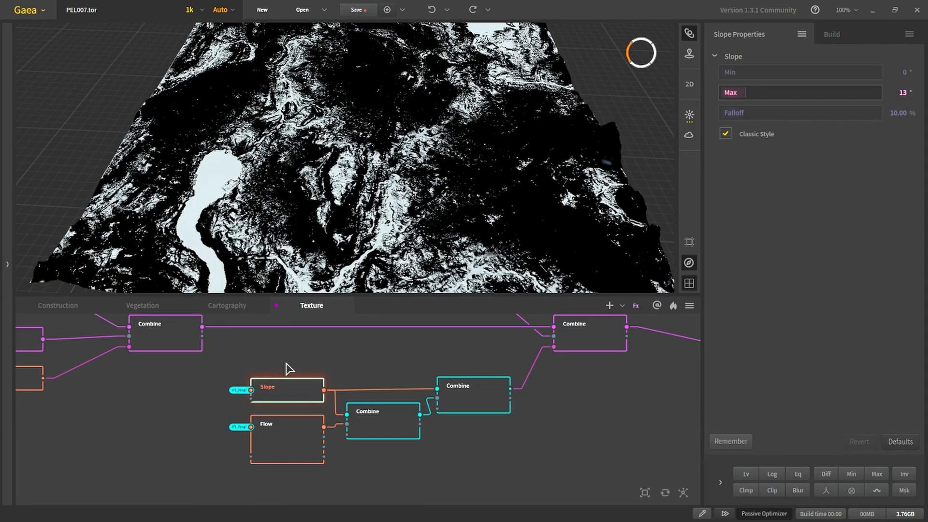
{"action": "left_click", "coordinate": [295, 444]}
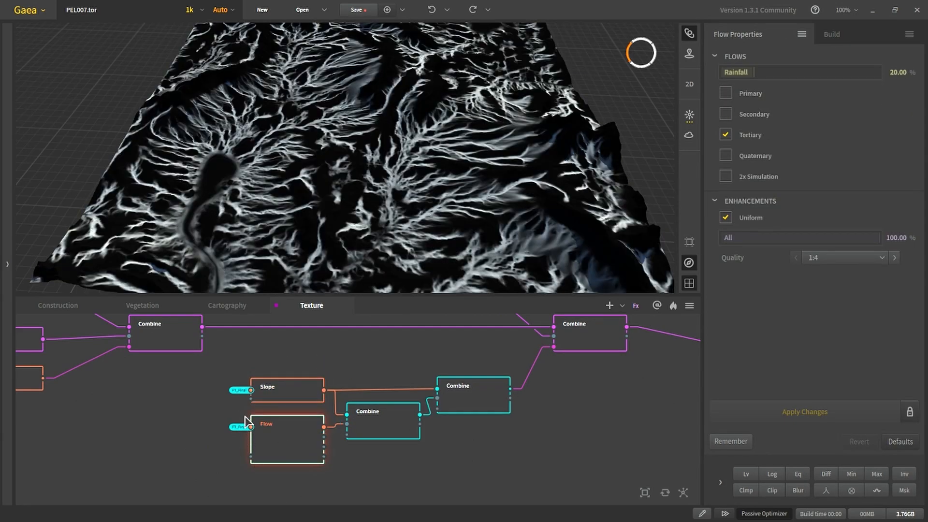
{"action": "left_click", "coordinate": [406, 434]}
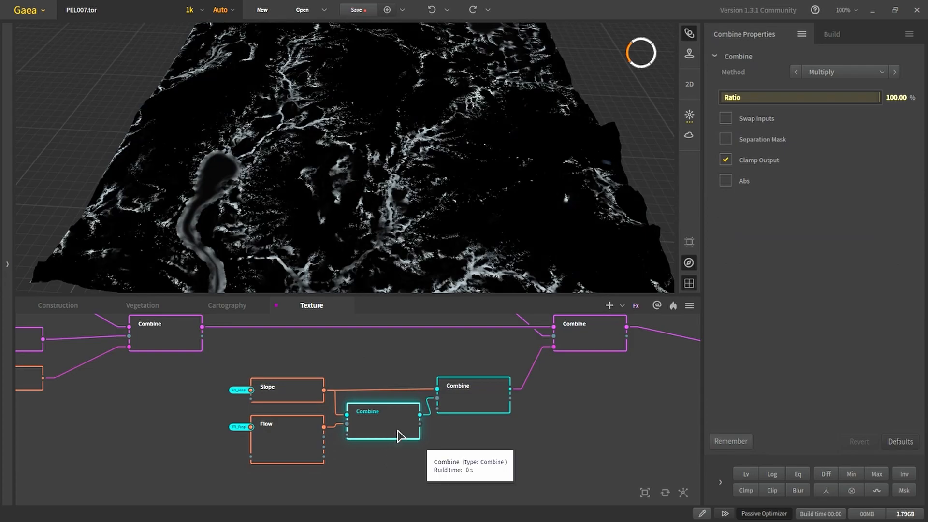
{"action": "left_click", "coordinate": [482, 393]}
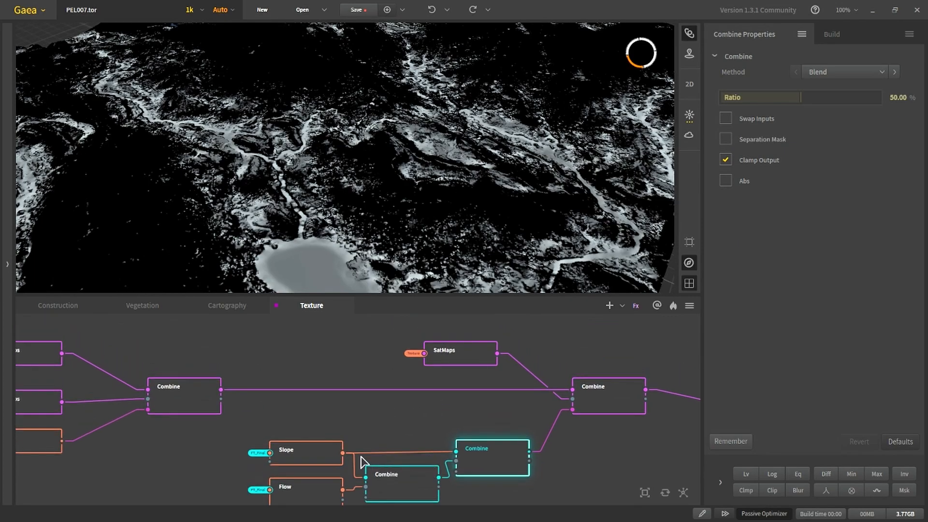
- Compare the Slope mask with the blended mask and preview the Combine node that applies it to the SatMaps colours
{"action": "left_click", "coordinate": [314, 455]}
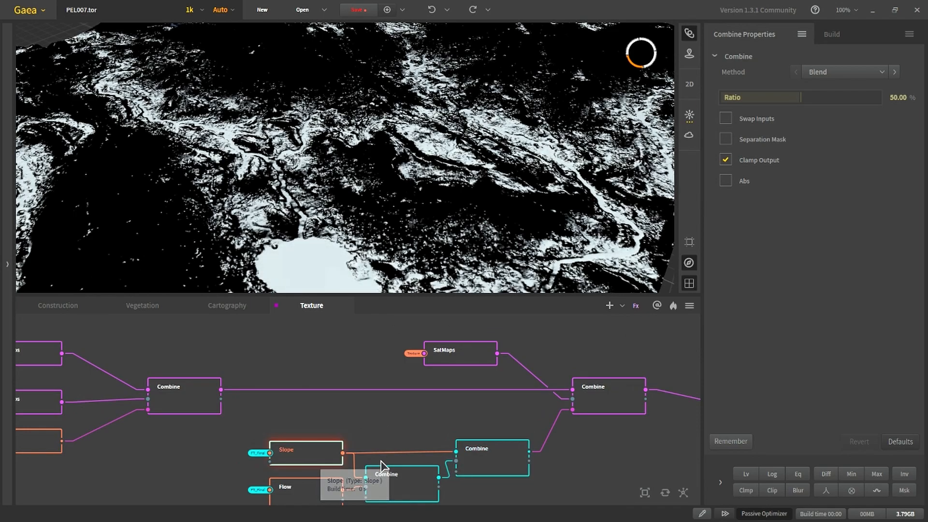
{"action": "left_click", "coordinate": [502, 458]}
{"action": "left_click", "coordinate": [607, 388]}
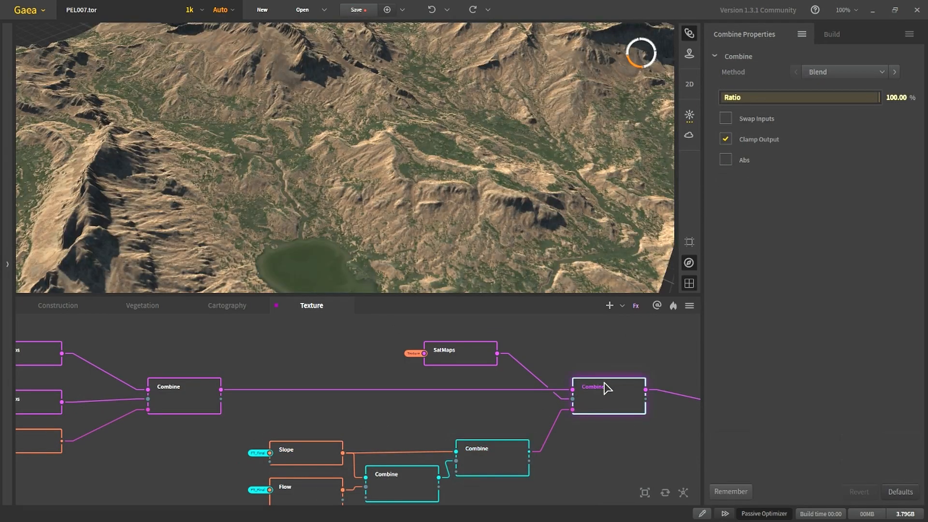
- Align the following group of SatMaps and Combine nodes level with the second Combine node in the main chain
{"action": "scroll", "coordinate": [535, 383], "scroll_direction": "down", "scroll_amount": 1}
{"action": "middle_click_drag", "start_coordinate": [217, 390], "coordinate": [340, 400]}
{"action": "scroll", "coordinate": [314, 391], "scroll_direction": "down", "scroll_amount": 2}
{"action": "left_click_drag", "start_coordinate": [217, 359], "coordinate": [532, 394]}
{"action": "middle_click_drag", "start_coordinate": [530, 390], "coordinate": [317, 371]}
{"action": "scroll", "coordinate": [318, 371], "scroll_direction": "down", "scroll_amount": 2}
{"action": "scroll", "coordinate": [321, 372], "scroll_direction": "up", "scroll_amount": 3}
{"action": "scroll", "coordinate": [325, 373], "scroll_direction": "down", "scroll_amount": 1}
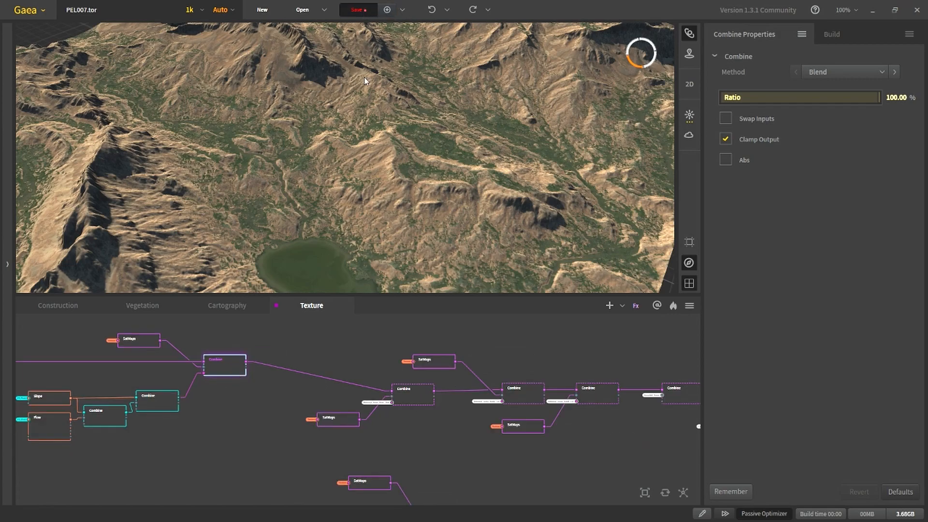
{"action": "scroll", "coordinate": [409, 388], "scroll_direction": "down", "scroll_amount": 2}
{"action": "left_click_drag", "start_coordinate": [253, 348], "coordinate": [674, 428]}
- Open the Vegetation graph and preview the trees generated by the Arboreal_Tree node from a higher angle
{"action": "left_click", "coordinate": [133, 308]}
{"action": "scroll", "coordinate": [306, 364], "scroll_direction": "up", "scroll_amount": 5}
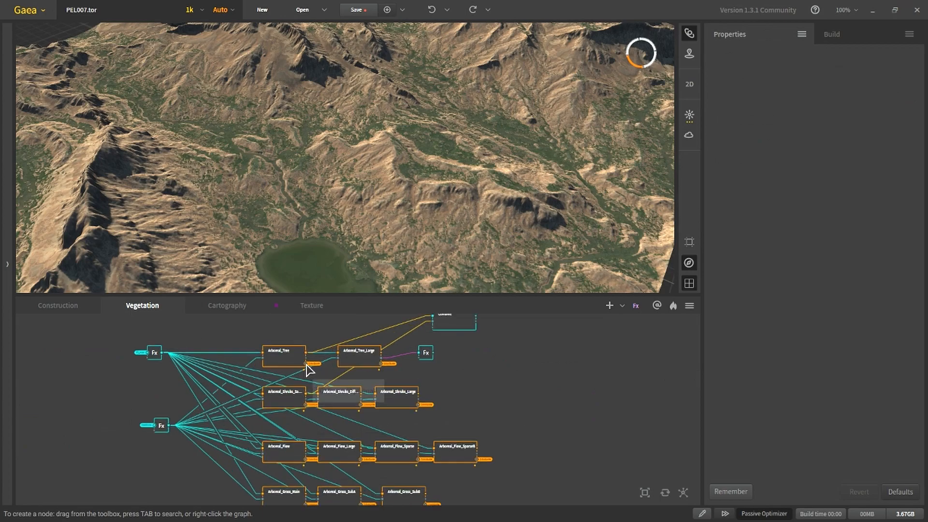
{"action": "scroll", "coordinate": [305, 365], "scroll_direction": "down", "scroll_amount": 4}
{"action": "middle_click_drag", "start_coordinate": [298, 354], "coordinate": [301, 400]}
{"action": "scroll", "coordinate": [301, 402], "scroll_direction": "up", "scroll_amount": 2}
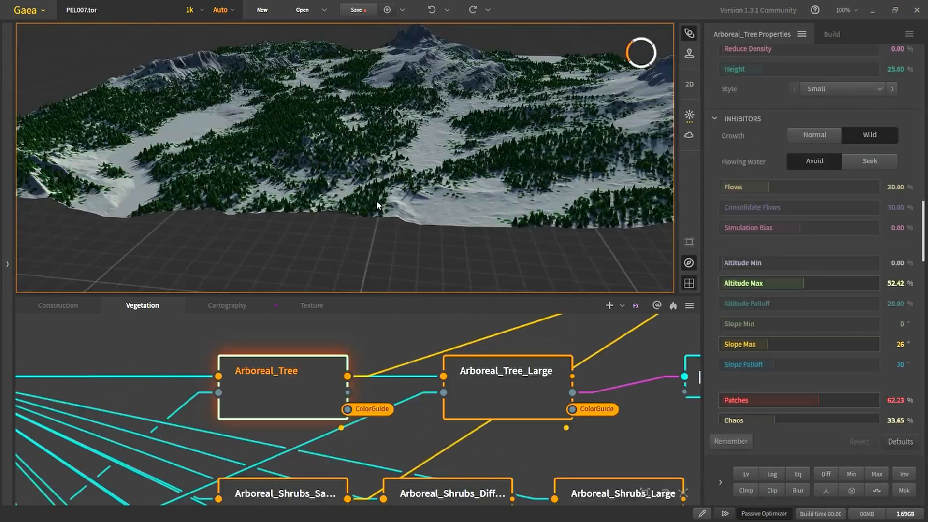
{"action": "left_click_drag", "start_coordinate": [376, 201], "coordinate": [382, 189]}
{"action": "middle_click_drag", "start_coordinate": [373, 353], "coordinate": [342, 437]}
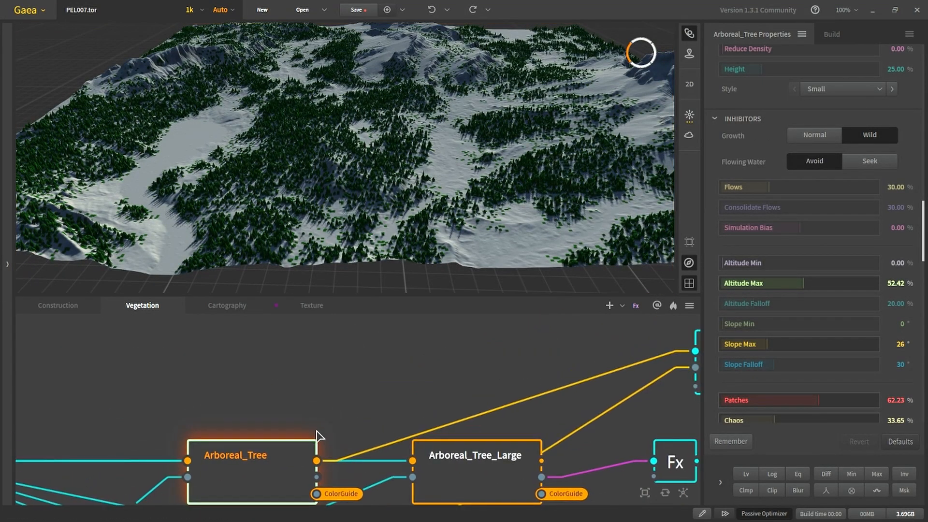
- Attach a temporary Fx node to the main output of Arboreal_Tree and examine the result up close
{"action": "left_click_drag", "start_coordinate": [316, 461], "coordinate": [379, 335]}
{"action": "type", "text": "fx"}
{"action": "left_click", "coordinate": [408, 368]}
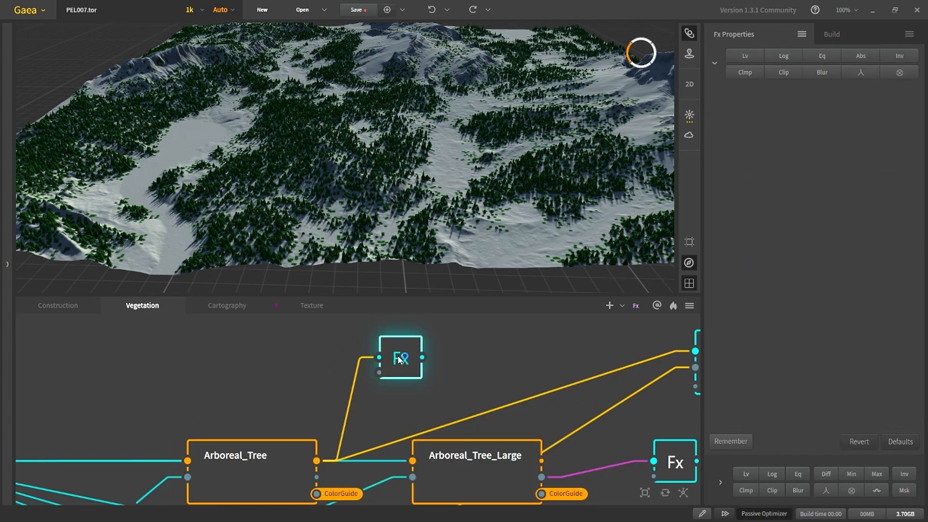
{"action": "left_click_drag", "start_coordinate": [312, 181], "coordinate": [376, 208]}
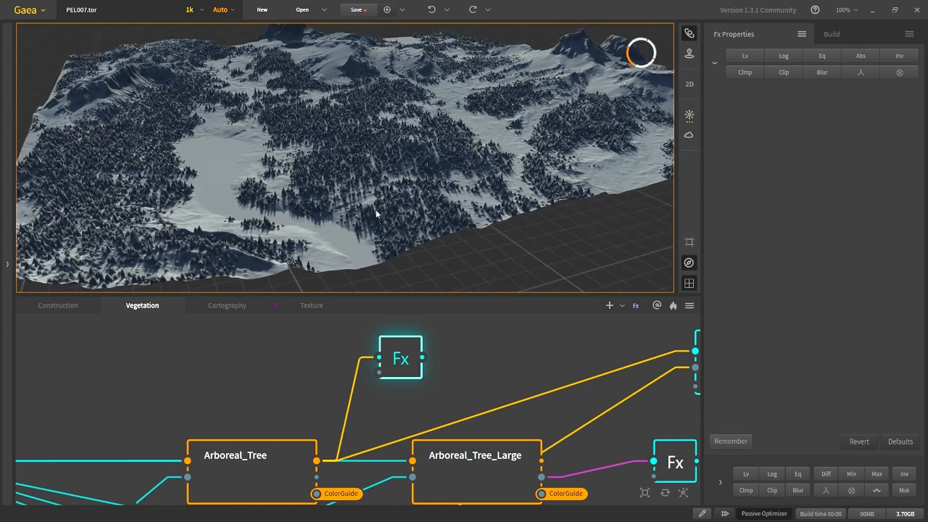
{"action": "scroll", "coordinate": [375, 204], "scroll_direction": "up", "scroll_amount": 3}
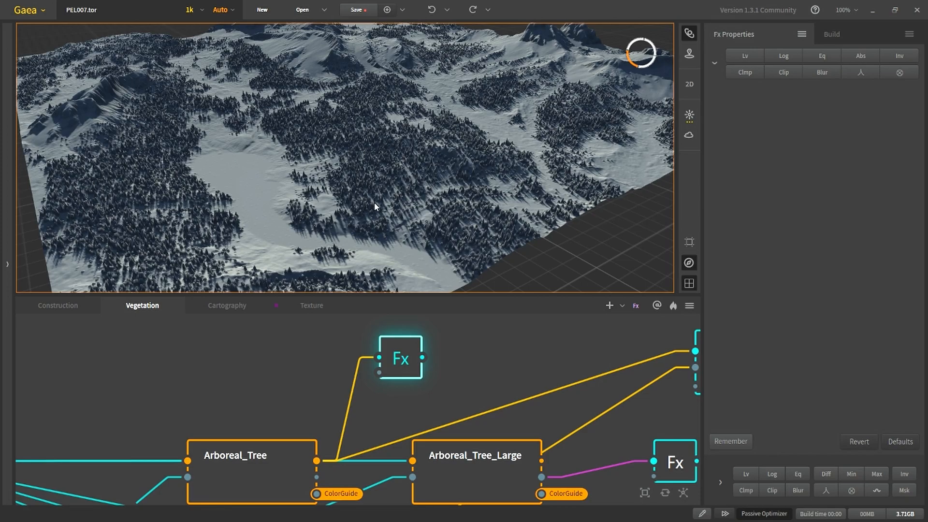
- Attach a temporary Fx node to the Trees output of Arboreal_Tree, examine the tree mask, and delete the node's connection
{"action": "middle_click_drag", "start_coordinate": [242, 488], "coordinate": [201, 517]}
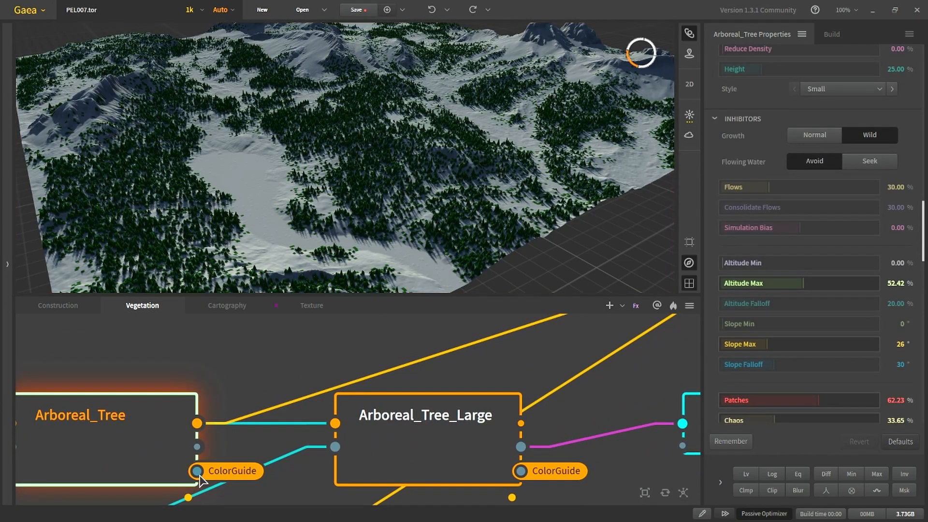
{"action": "scroll", "coordinate": [204, 454], "scroll_direction": "down", "scroll_amount": 3}
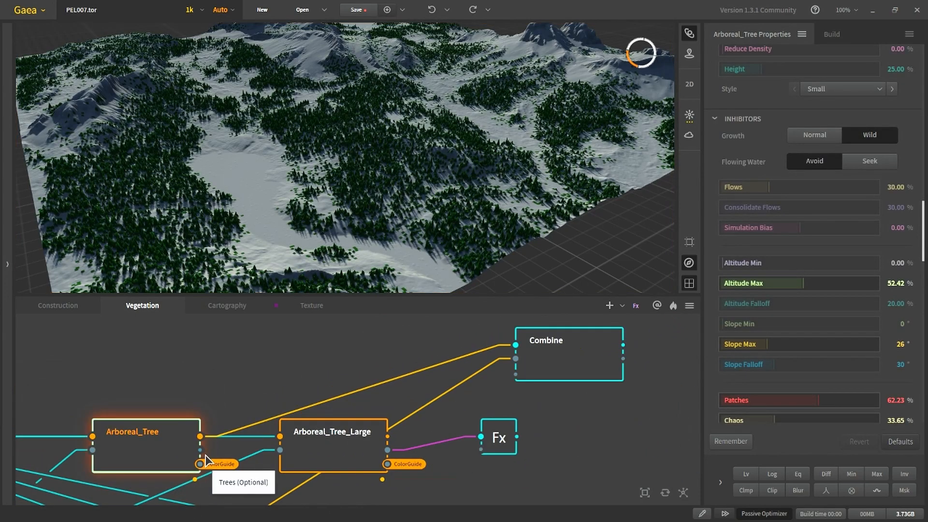
{"action": "middle_click_drag", "start_coordinate": [205, 454], "coordinate": [255, 434]}
{"action": "left_click_drag", "start_coordinate": [255, 434], "coordinate": [311, 320]}
{"action": "type", "text": "hi"}
{"action": "left_click", "coordinate": [351, 358]}
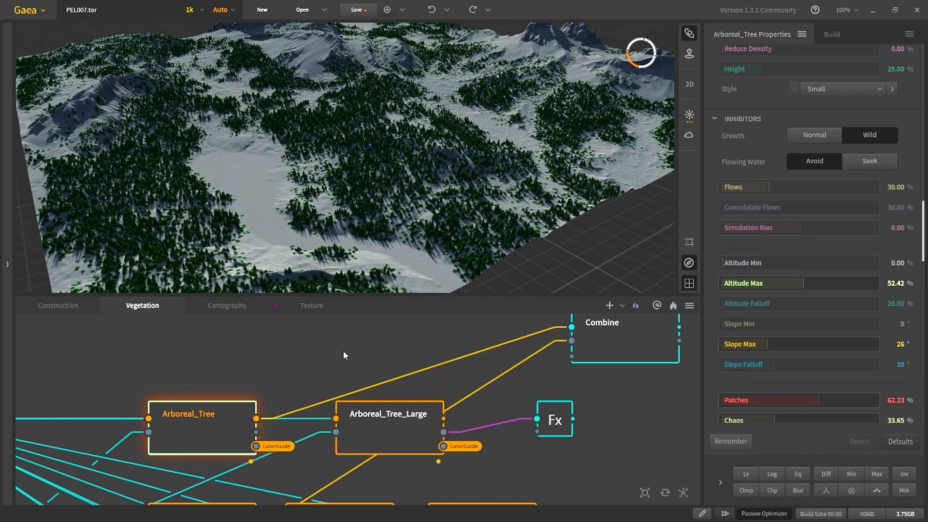
{"action": "middle_click_drag", "start_coordinate": [337, 380], "coordinate": [341, 414]}
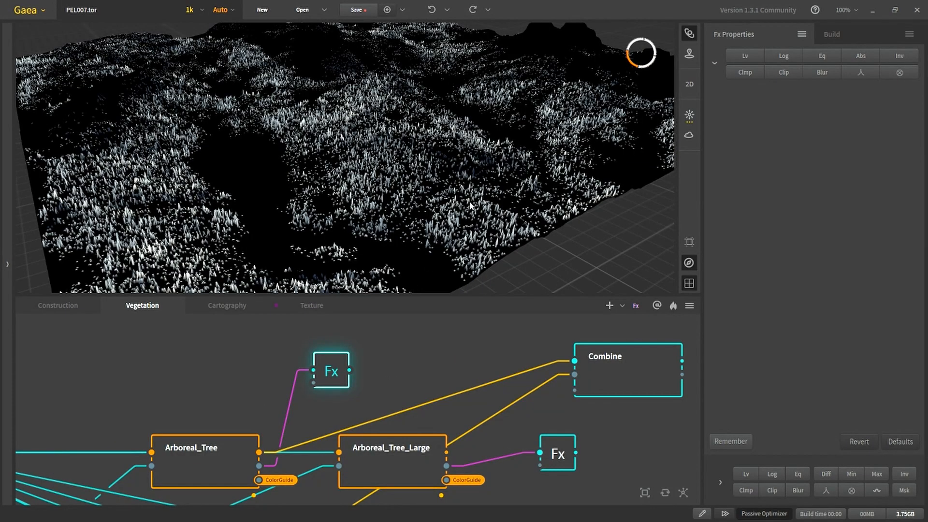
{"action": "left_click_drag", "start_coordinate": [395, 229], "coordinate": [366, 198]}
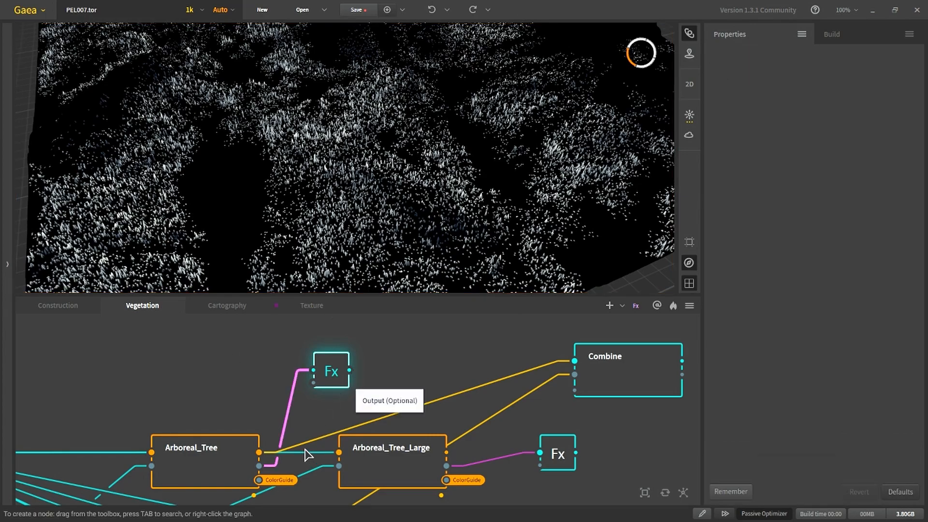
{"action": "key", "text": "Delete"}
- Attach a temporary Fx node to the ColorGuide output of Arboreal_Tree, preview its mask, and delete it again
{"action": "left_click_drag", "start_coordinate": [271, 468], "coordinate": [335, 375]}
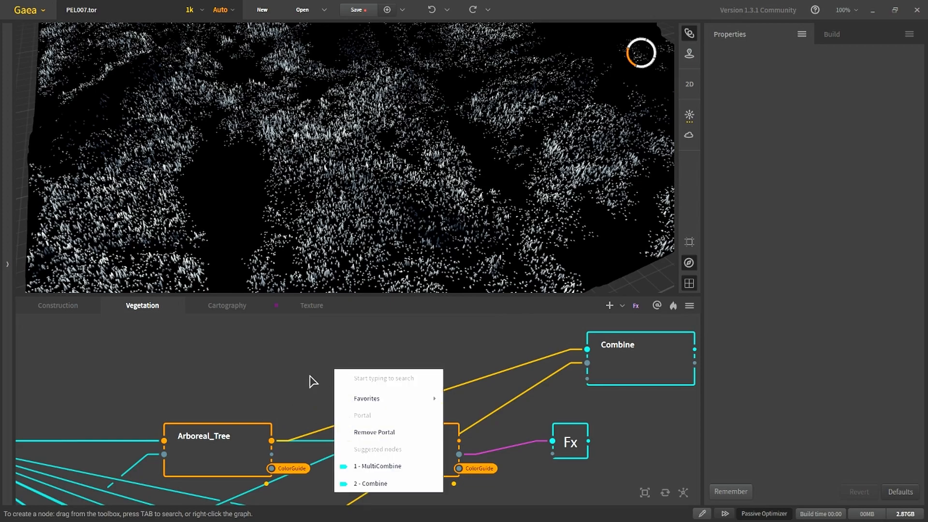
{"action": "left_click", "coordinate": [280, 349]}
{"action": "left_click_drag", "start_coordinate": [272, 468], "coordinate": [322, 384]}
{"action": "type", "text": "fx"}
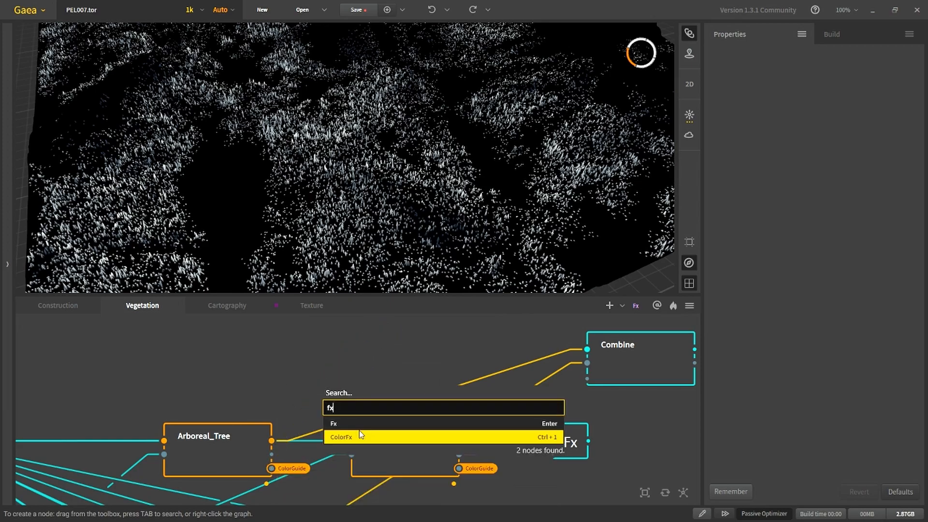
{"action": "left_click", "coordinate": [355, 425]}
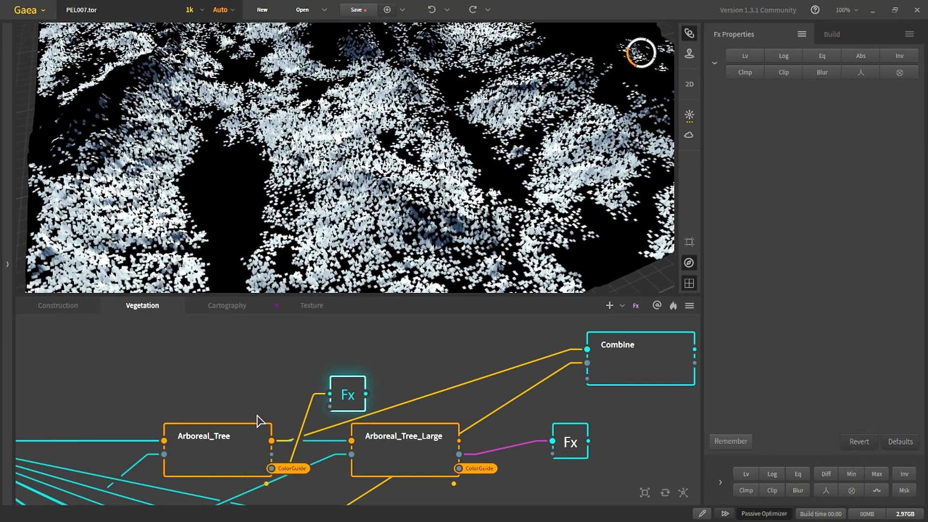
{"action": "left_click", "coordinate": [300, 373]}
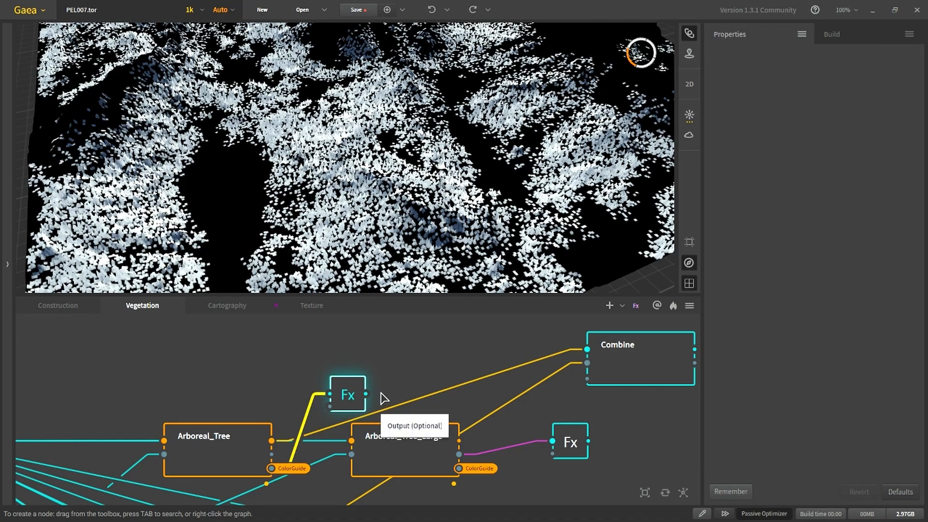
{"action": "key", "text": "Delete"}
- Look over the remaining shrub, flow and grass Arboreal nodes and return to the Texture graph
{"action": "middle_click_drag", "start_coordinate": [291, 444], "coordinate": [304, 352]}
{"action": "scroll", "coordinate": [458, 386], "scroll_direction": "down", "scroll_amount": 6}
{"action": "scroll", "coordinate": [455, 482], "scroll_direction": "up", "scroll_amount": 4}
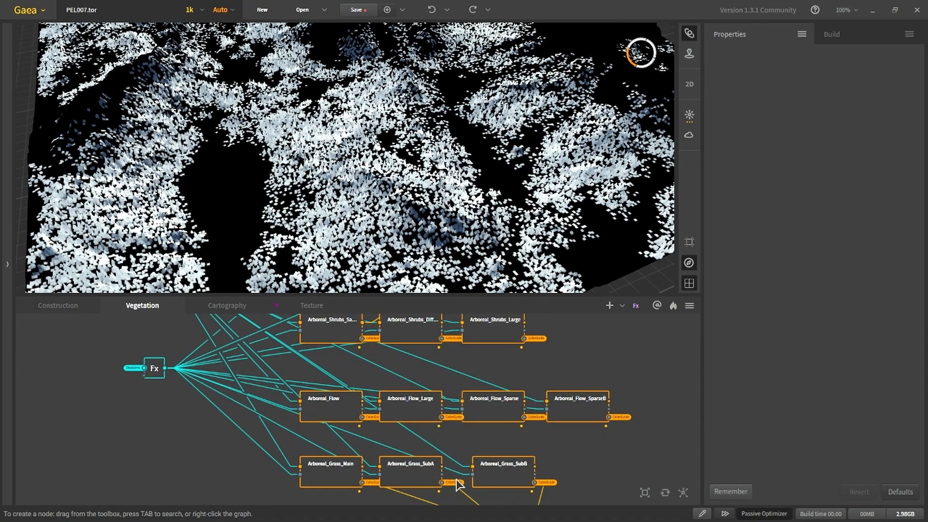
{"action": "scroll", "coordinate": [457, 479], "scroll_direction": "up", "scroll_amount": 2}
{"action": "left_click", "coordinate": [304, 305]}
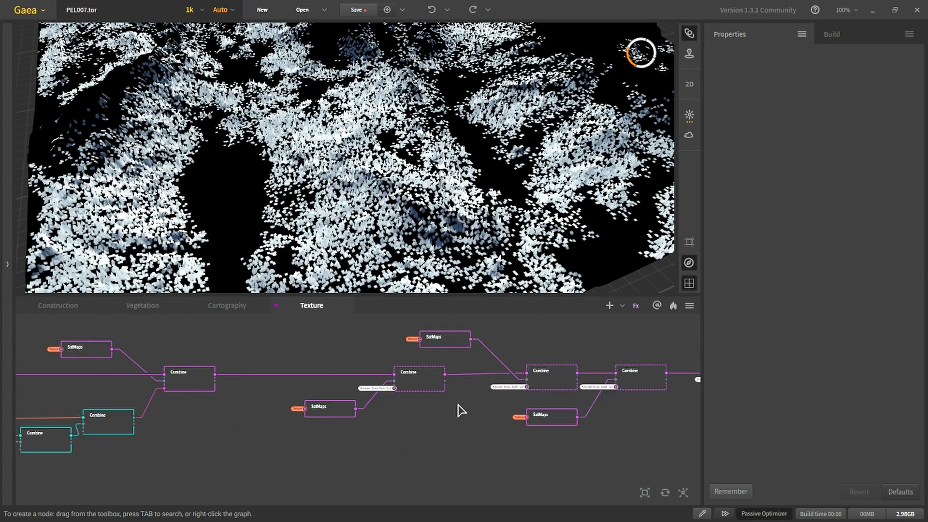
- Preview the SatMaps node of the Combine masked by Arboreal_Grass_Main and reposition it above the main connection line
{"action": "scroll", "coordinate": [301, 414], "scroll_direction": "up", "scroll_amount": 3}
{"action": "scroll", "coordinate": [354, 423], "scroll_direction": "down", "scroll_amount": 3}
{"action": "scroll", "coordinate": [465, 379], "scroll_direction": "up", "scroll_amount": 4}
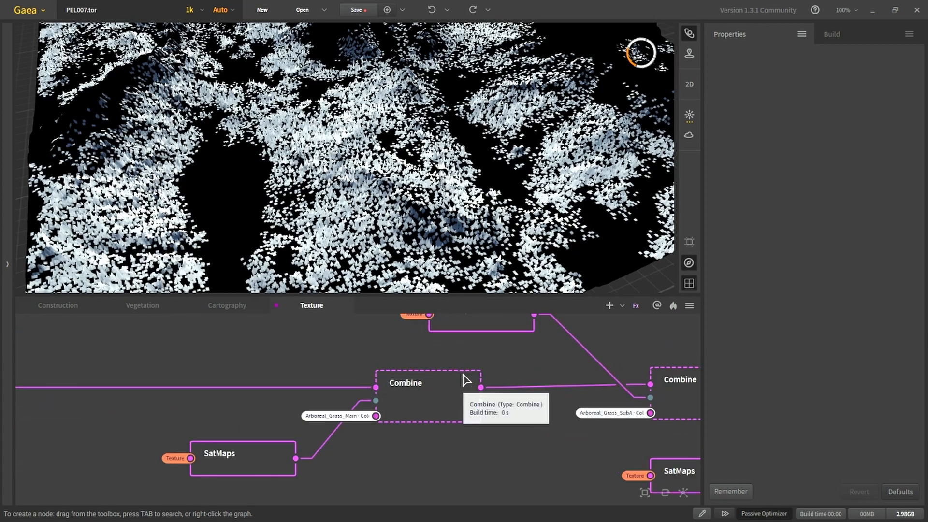
{"action": "left_click", "coordinate": [414, 398]}
{"action": "middle_click_drag", "start_coordinate": [280, 430], "coordinate": [372, 466]}
{"action": "left_click", "coordinate": [291, 454]}
{"action": "left_click_drag", "start_coordinate": [371, 466], "coordinate": [304, 332]}
{"action": "left_click_drag", "start_coordinate": [555, 420], "coordinate": [450, 420]}
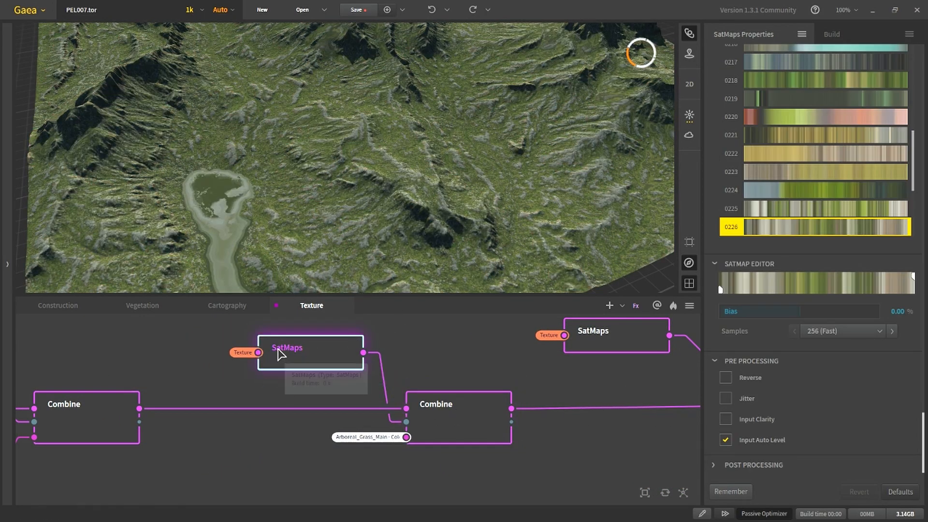
- Compare the Combine node masked by Arboreal_Grass_Main with the preceding Combine node to examine the grass colouring on the terrain
{"action": "left_click", "coordinate": [429, 414]}
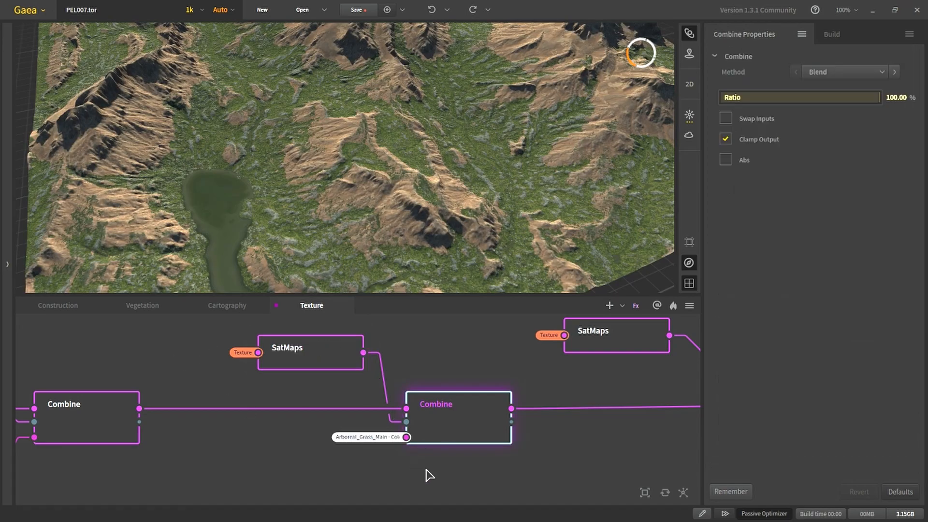
{"action": "scroll", "coordinate": [364, 432], "scroll_direction": "up", "scroll_amount": 1}
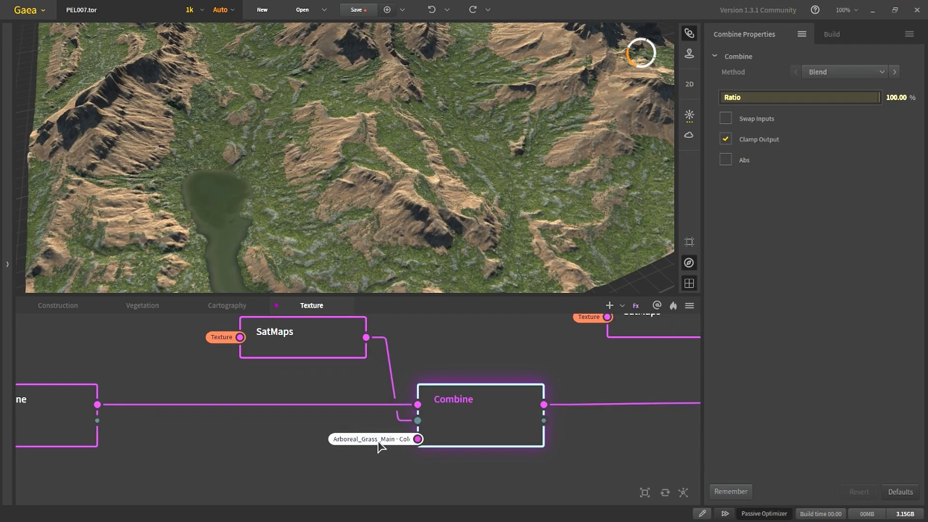
{"action": "scroll", "coordinate": [498, 398], "scroll_direction": "down", "scroll_amount": 2}
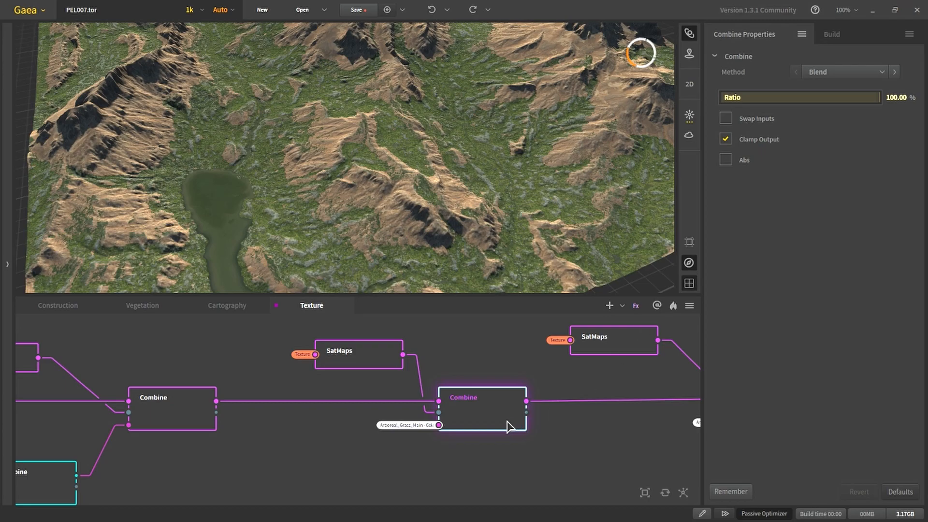
{"action": "left_click", "coordinate": [193, 417]}
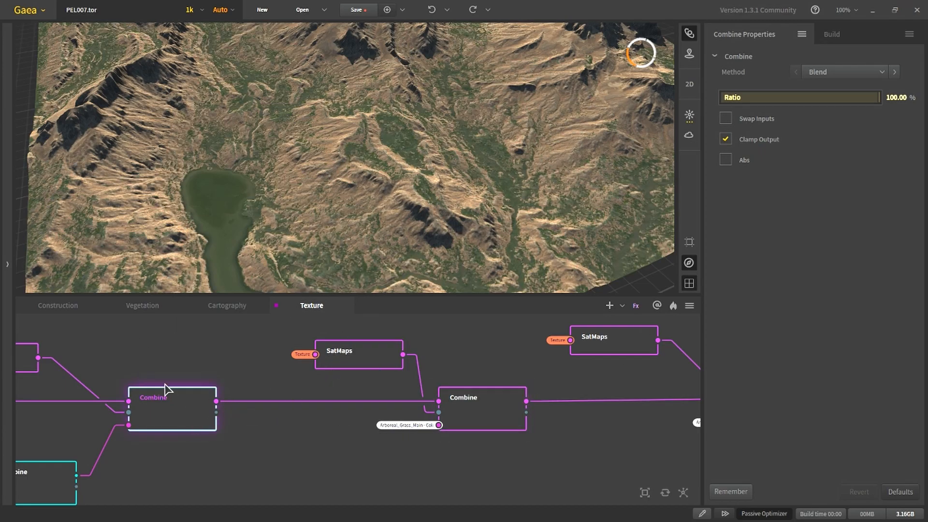
- Preview the Combine node masked by Arboreal_Grass_Main and inspect the Arboreal_Grass_SubA ColorGuide mask on the Combine node after it
{"action": "left_click", "coordinate": [455, 401]}
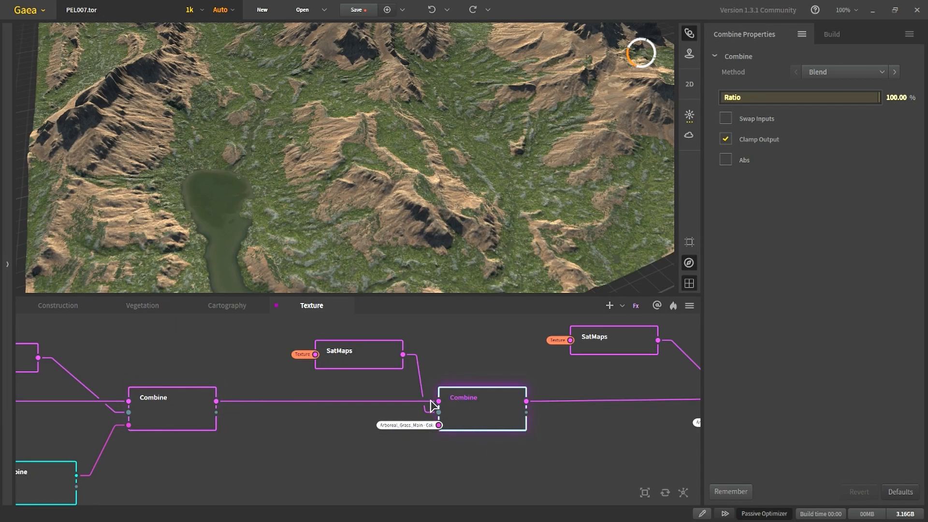
{"action": "scroll", "coordinate": [441, 398], "scroll_direction": "down", "scroll_amount": 2}
{"action": "middle_click_drag", "start_coordinate": [525, 421], "coordinate": [279, 401]}
{"action": "scroll", "coordinate": [312, 388], "scroll_direction": "up", "scroll_amount": 2}
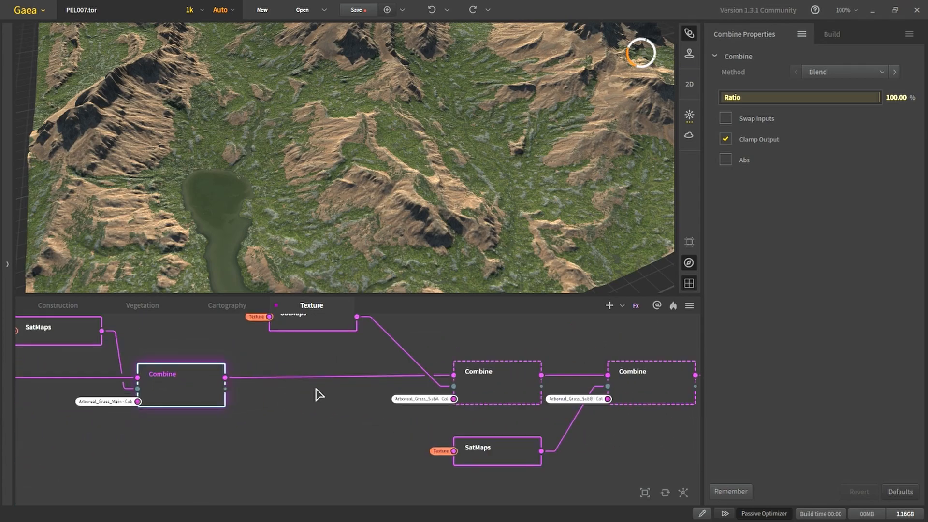
{"action": "scroll", "coordinate": [415, 397], "scroll_direction": "up", "scroll_amount": 2}
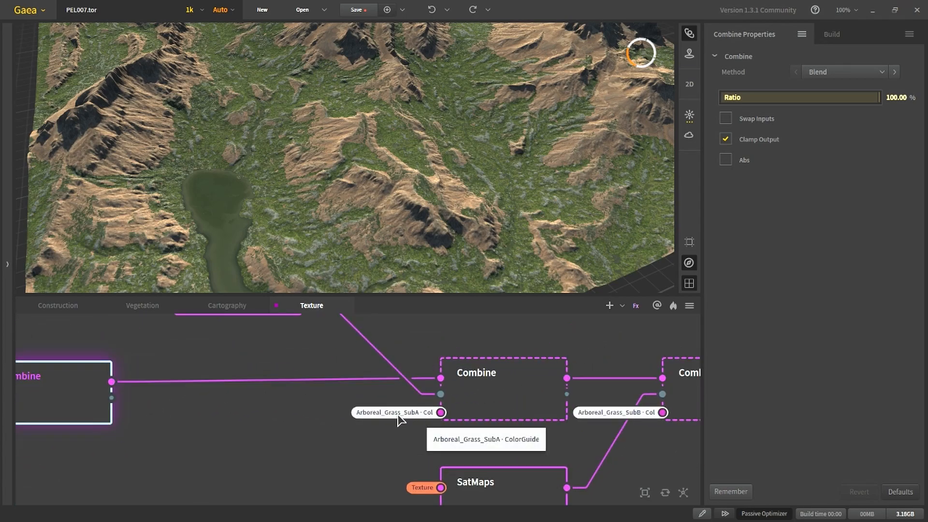
{"action": "scroll", "coordinate": [571, 408], "scroll_direction": "down", "scroll_amount": 3}
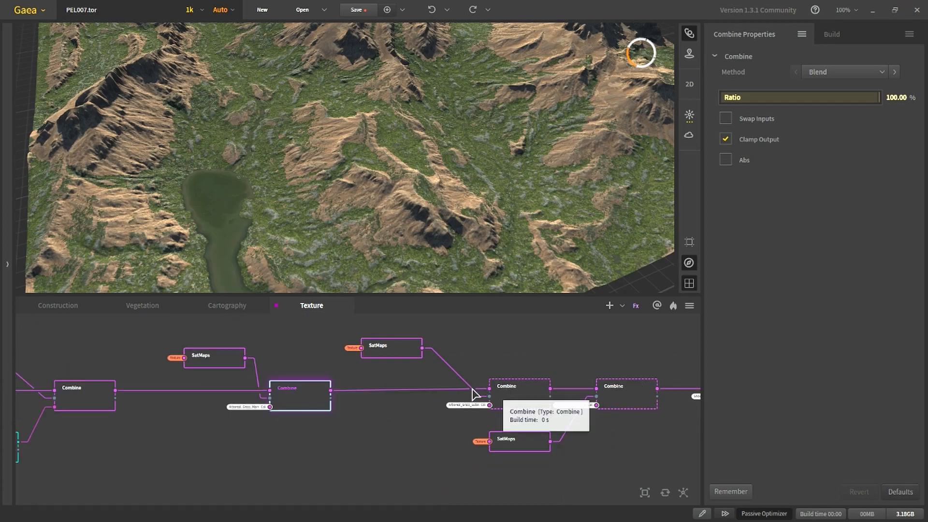
- Move the SatMaps node of the Arboreal_Grass_SubB Combine above the main connection line and preview the SubA and SubB Combine nodes
{"action": "left_click_drag", "start_coordinate": [385, 439], "coordinate": [421, 332]}
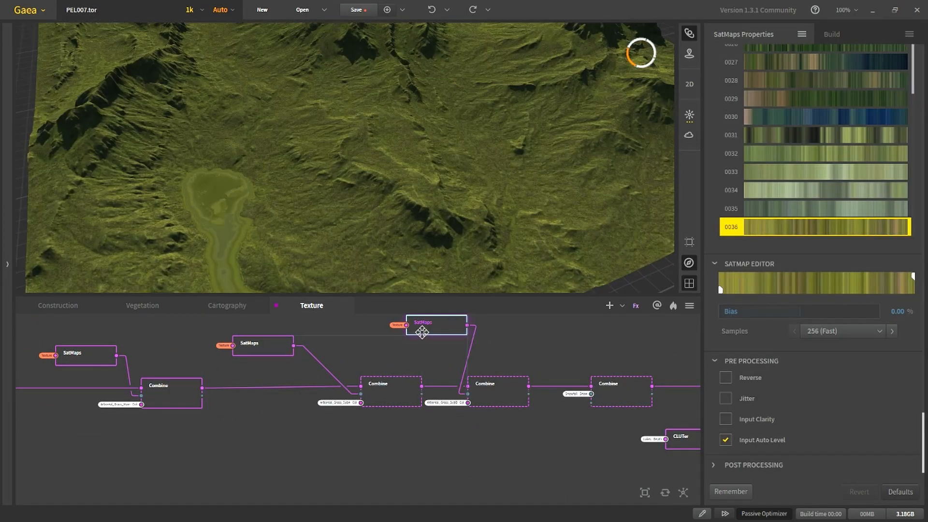
{"action": "left_click", "coordinate": [263, 345]}
{"action": "left_click", "coordinate": [399, 400]}
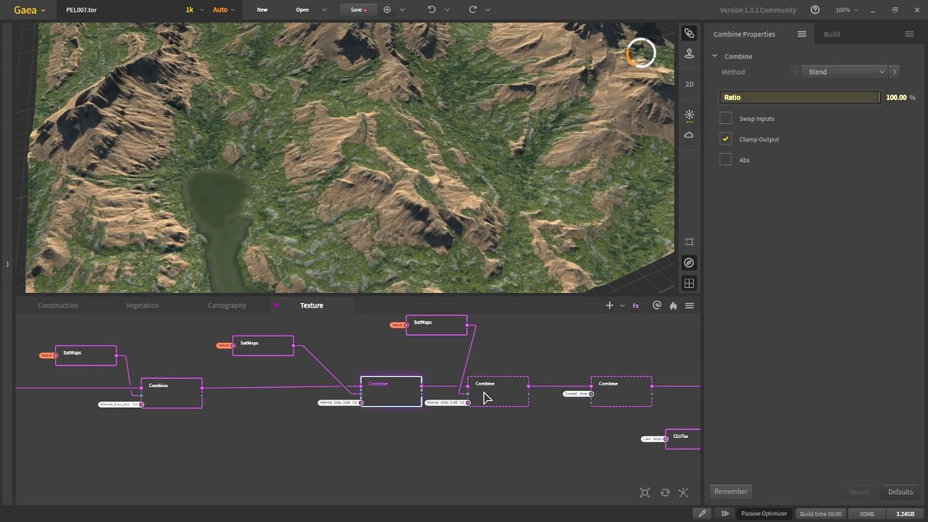
{"action": "left_click", "coordinate": [486, 397]}
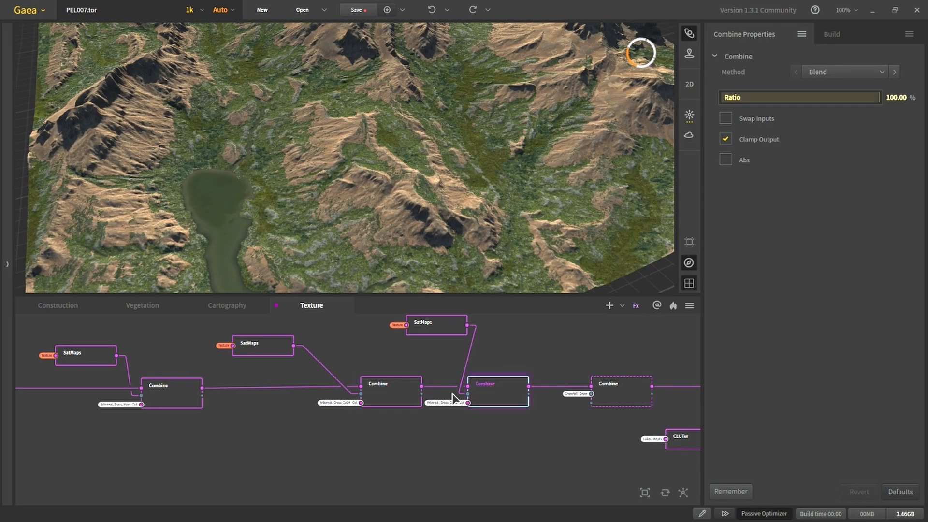
- Compare the Arboreal_Grass_Main Combine with its neighbouring Combine nodes to examine the colour variation around the lake
{"action": "scroll", "coordinate": [188, 456], "scroll_direction": "down", "scroll_amount": 2}
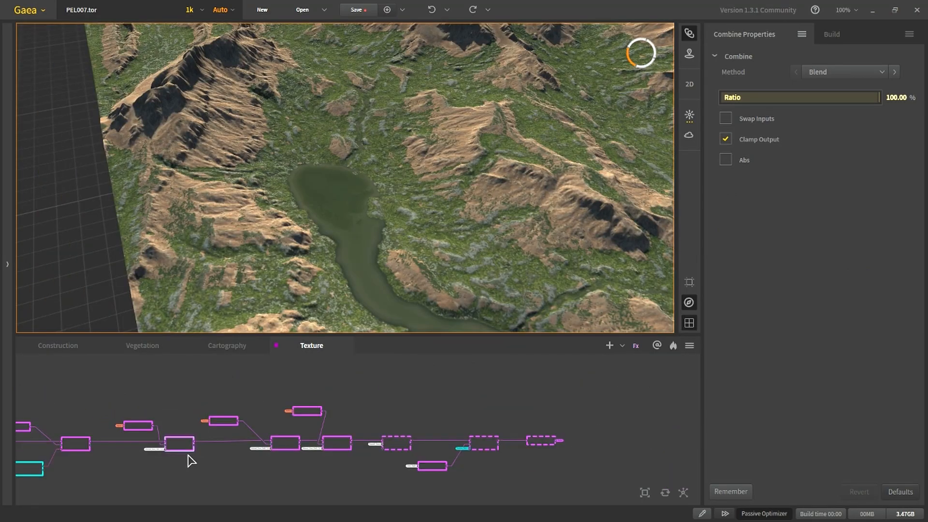
{"action": "scroll", "coordinate": [188, 455], "scroll_direction": "up", "scroll_amount": 2}
{"action": "middle_click_drag", "start_coordinate": [186, 454], "coordinate": [307, 453]}
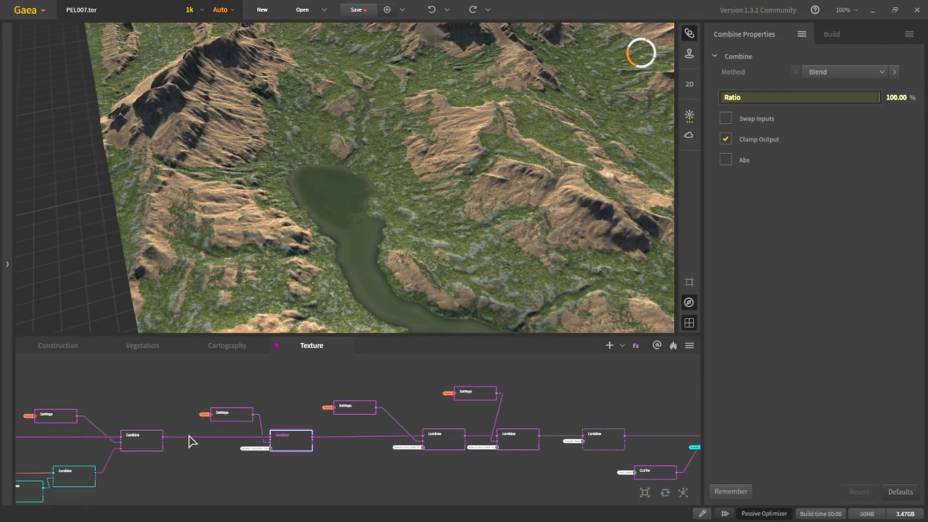
{"action": "left_click", "coordinate": [147, 442]}
{"action": "left_click", "coordinate": [285, 447]}
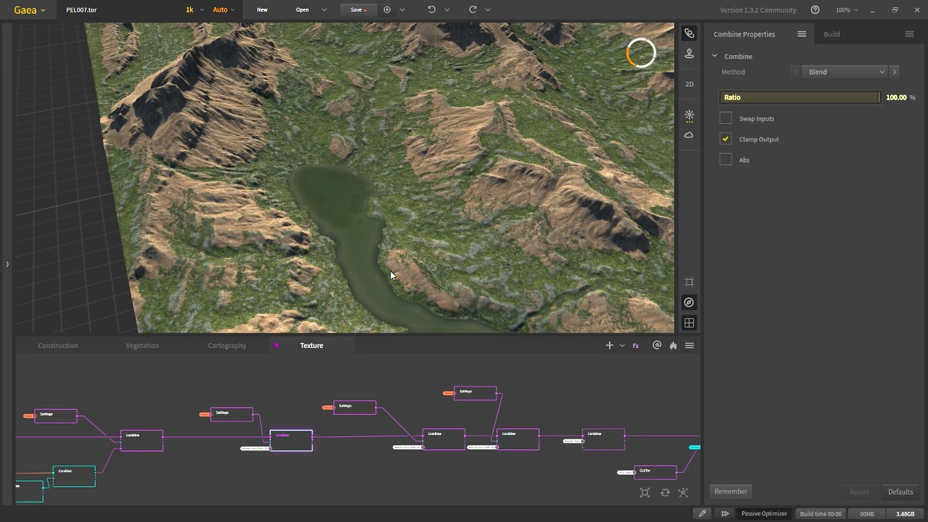
{"action": "left_click", "coordinate": [439, 437]}
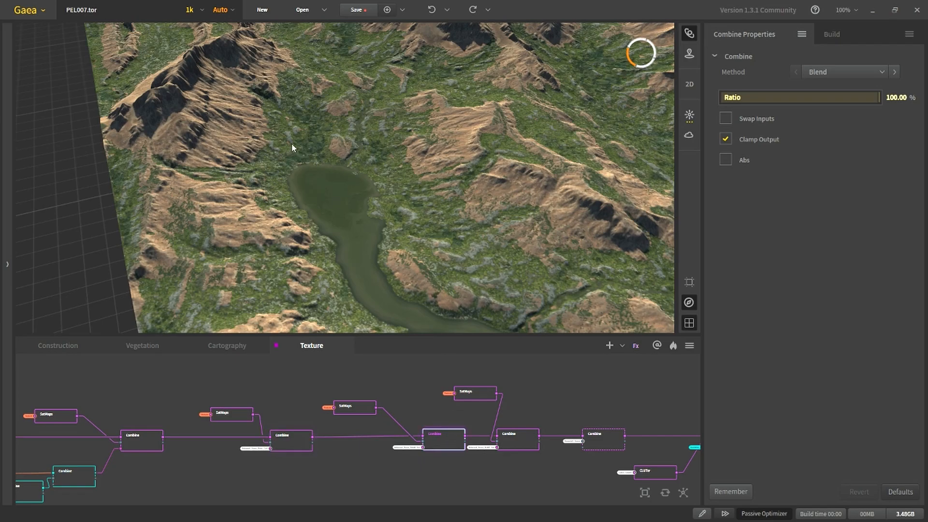
{"action": "left_click", "coordinate": [290, 433]}
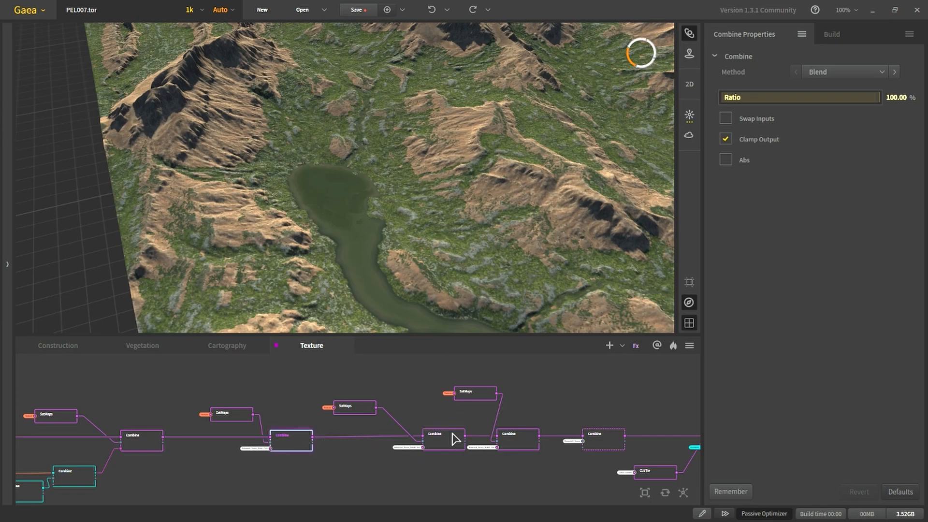
{"action": "left_click", "coordinate": [453, 434]}
- Preview the Combine node masked by Arboreal_Grass_SubB and examine its grass colouring across the valleys
{"action": "middle_click_drag", "start_coordinate": [466, 419], "coordinate": [300, 431]}
{"action": "middle_click_drag", "start_coordinate": [576, 288], "coordinate": [437, 278]}
{"action": "left_click", "coordinate": [342, 442]}
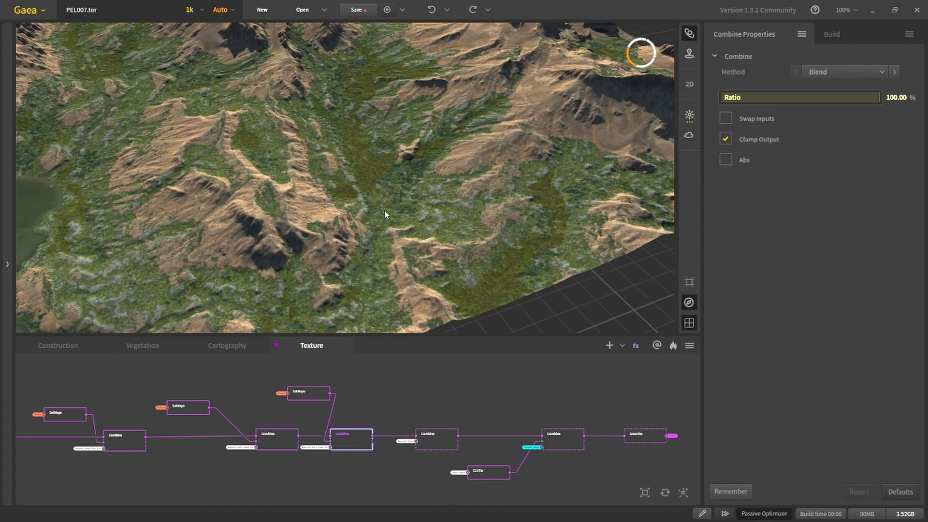
{"action": "middle_click_drag", "start_coordinate": [203, 256], "coordinate": [367, 270]}
{"action": "scroll", "coordinate": [378, 439], "scroll_direction": "up", "scroll_amount": 3}
{"action": "scroll", "coordinate": [420, 450], "scroll_direction": "up", "scroll_amount": 3}
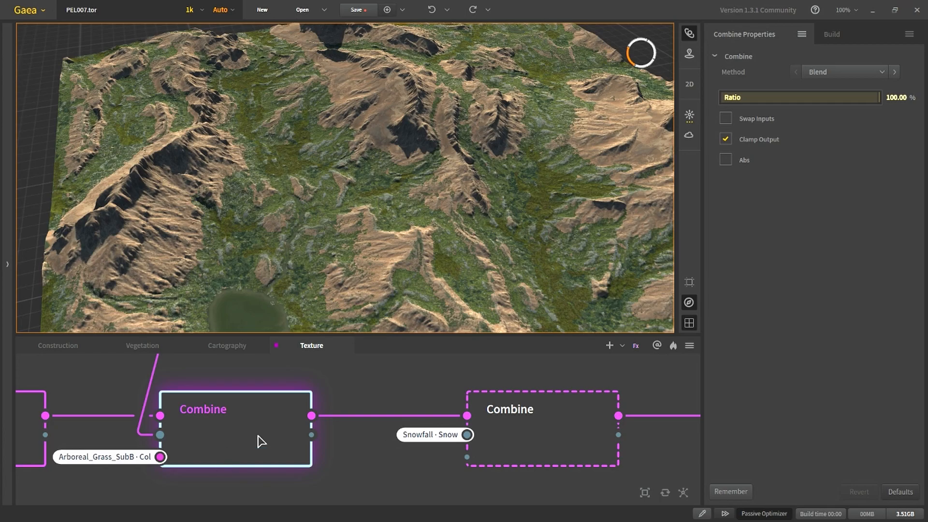
- Preview the Combine node fed by the Snowfall Snow mask and reposition the Lakes Depth CLUTer node above the main connection line
{"action": "left_click", "coordinate": [491, 447]}
{"action": "scroll", "coordinate": [419, 450], "scroll_direction": "down", "scroll_amount": 1}
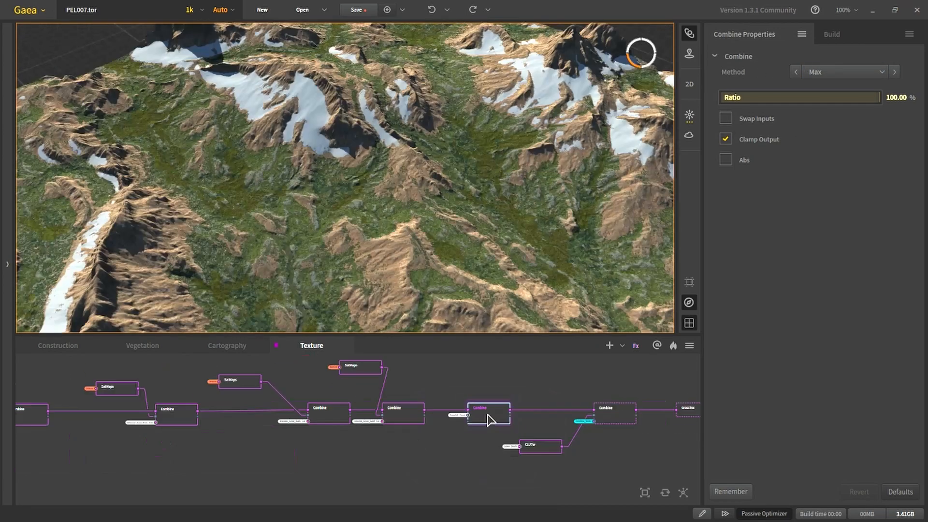
{"action": "scroll", "coordinate": [570, 445], "scroll_direction": "down", "scroll_amount": 2}
{"action": "scroll", "coordinate": [481, 454], "scroll_direction": "up", "scroll_amount": 4}
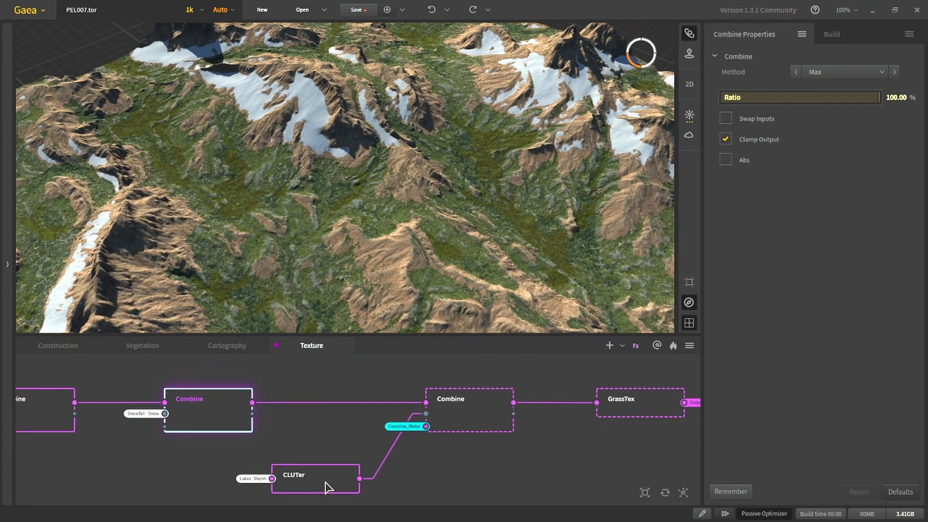
{"action": "left_click_drag", "start_coordinate": [328, 485], "coordinate": [347, 368]}
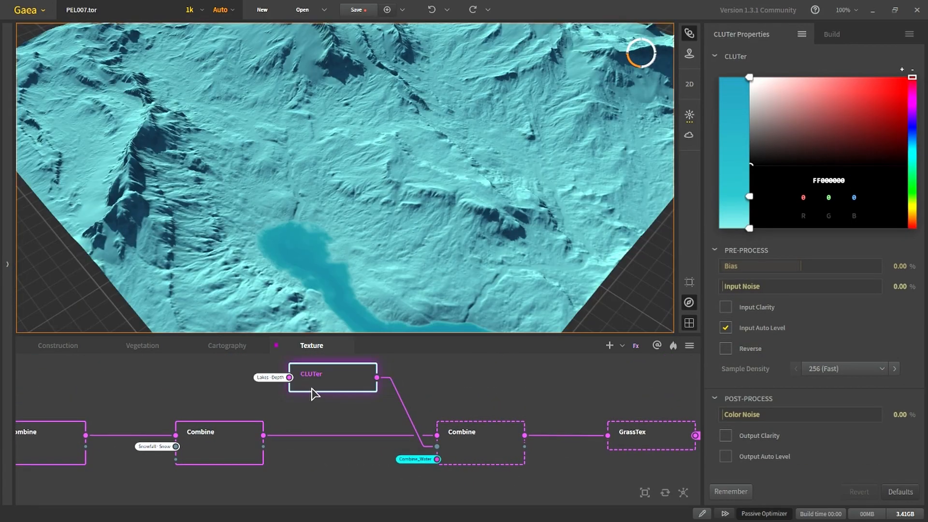
- Inspect the Combine_Water mask in the Construction graph and preview the Texture Combine node that it masks
{"action": "scroll", "coordinate": [413, 463], "scroll_direction": "up", "scroll_amount": 2}
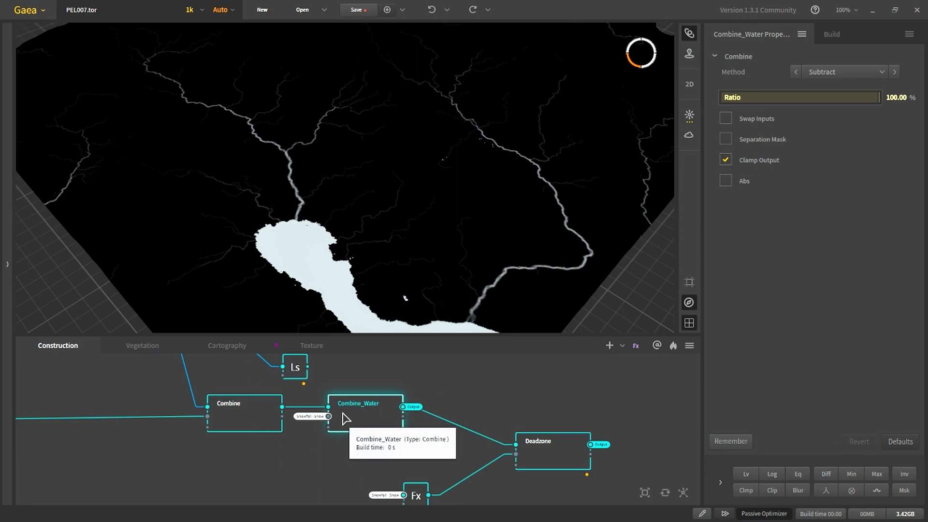
{"action": "scroll", "coordinate": [345, 407], "scroll_direction": "up", "scroll_amount": 2}
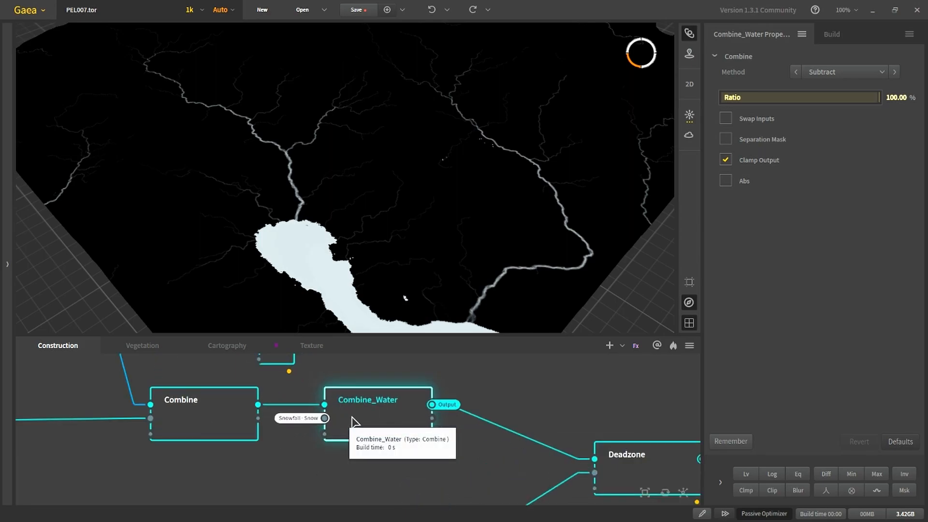
{"action": "left_click", "coordinate": [304, 345]}
{"action": "left_click", "coordinate": [486, 442]}
{"action": "scroll", "coordinate": [386, 442], "scroll_direction": "down", "scroll_amount": 2}
{"action": "scroll", "coordinate": [401, 447], "scroll_direction": "up", "scroll_amount": 4}
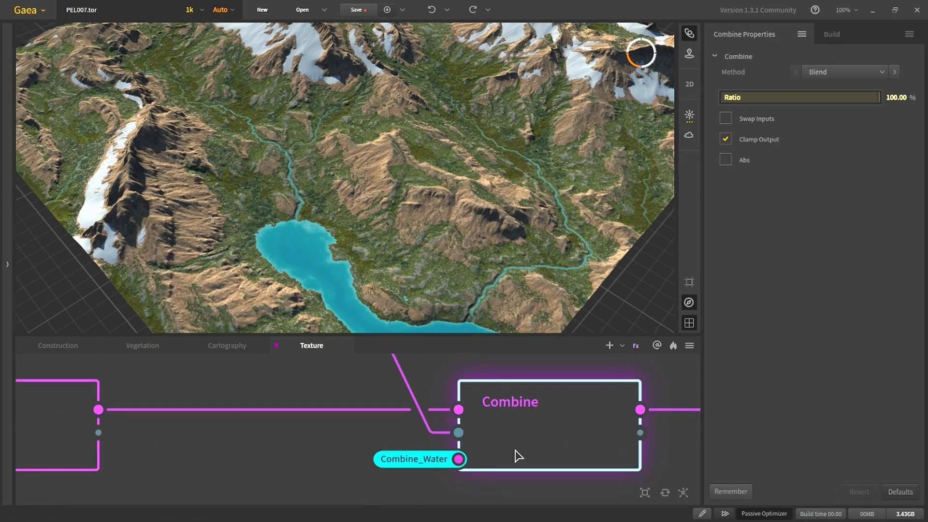
- Examine the first and last gradient colours of the CLUTer node against the lake depth on the terrain
{"action": "scroll", "coordinate": [522, 425], "scroll_direction": "down", "scroll_amount": 2}
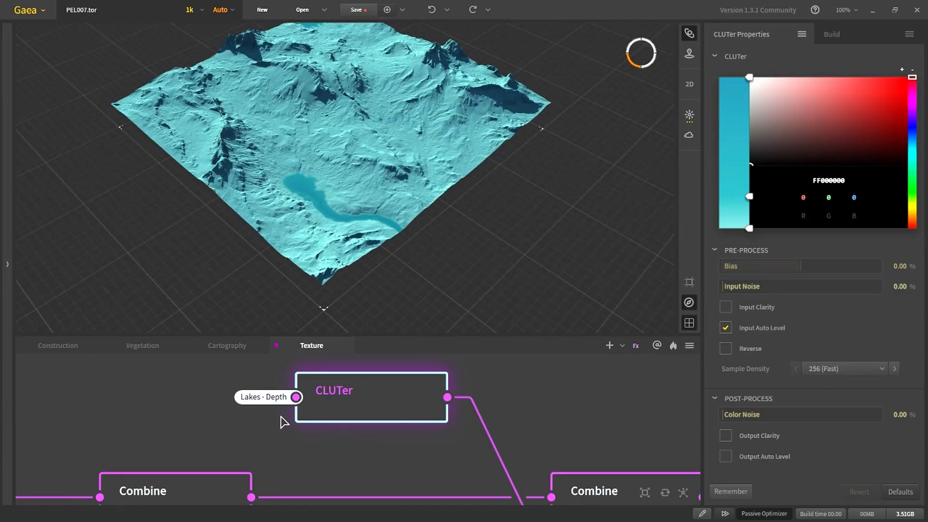
{"action": "scroll", "coordinate": [282, 422], "scroll_direction": "down", "scroll_amount": 2}
{"action": "middle_click_drag", "start_coordinate": [282, 421], "coordinate": [347, 440]}
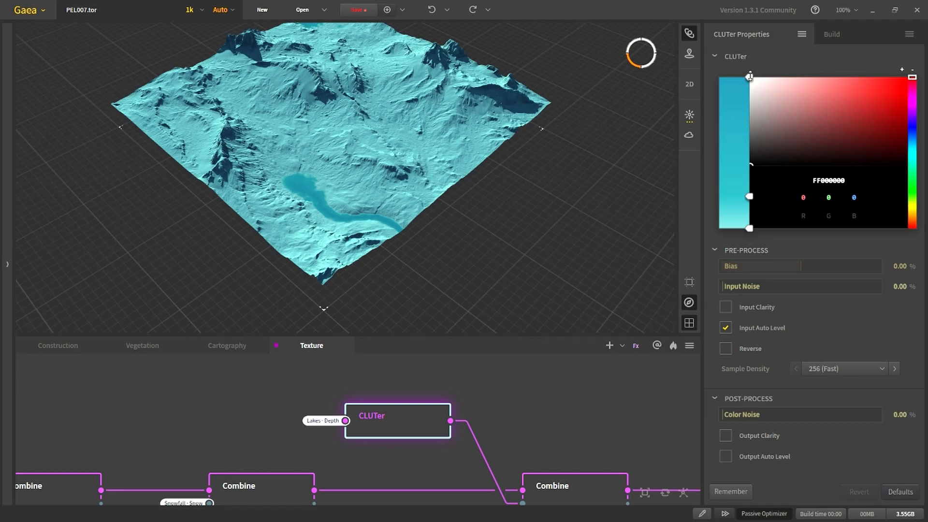
{"action": "left_click", "coordinate": [749, 76]}
{"action": "middle_click_drag", "start_coordinate": [367, 212], "coordinate": [430, 193]}
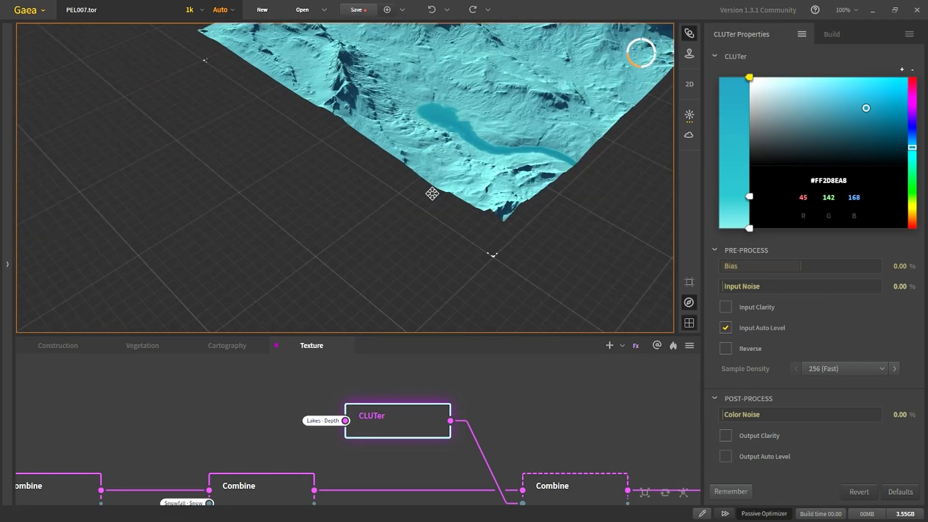
{"action": "scroll", "coordinate": [451, 217], "scroll_direction": "up", "scroll_amount": 4}
{"action": "left_click_drag", "start_coordinate": [451, 217], "coordinate": [439, 209]}
{"action": "middle_click_drag", "start_coordinate": [440, 209], "coordinate": [414, 187]}
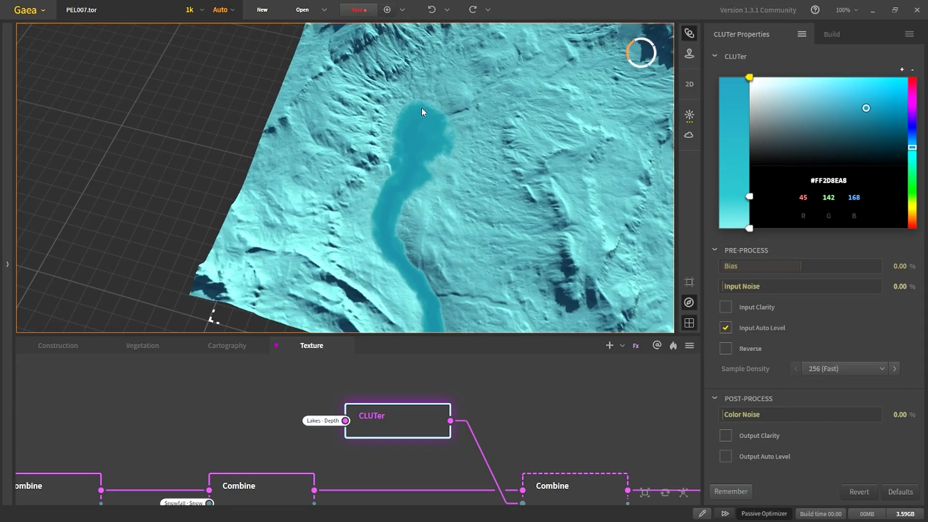
{"action": "left_click", "coordinate": [748, 228]}
{"action": "scroll", "coordinate": [580, 379], "scroll_direction": "down", "scroll_amount": 2}
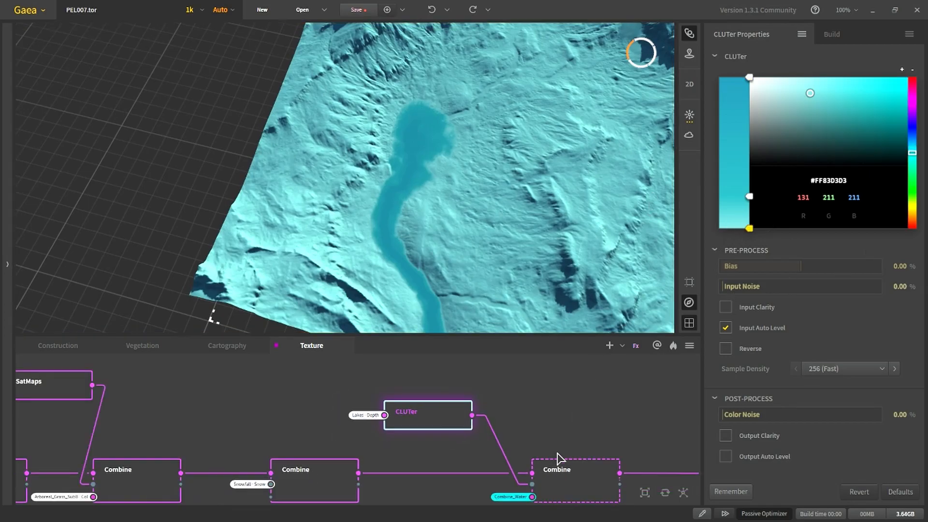
- Preview the Combine node masked by Combine_Water and the final GrassTex node on the terrain
{"action": "left_click", "coordinate": [564, 482]}
{"action": "middle_click_drag", "start_coordinate": [546, 451], "coordinate": [384, 409]}
{"action": "middle_click_drag", "start_coordinate": [499, 182], "coordinate": [473, 227]}
{"action": "left_click_drag", "start_coordinate": [472, 227], "coordinate": [435, 213]}
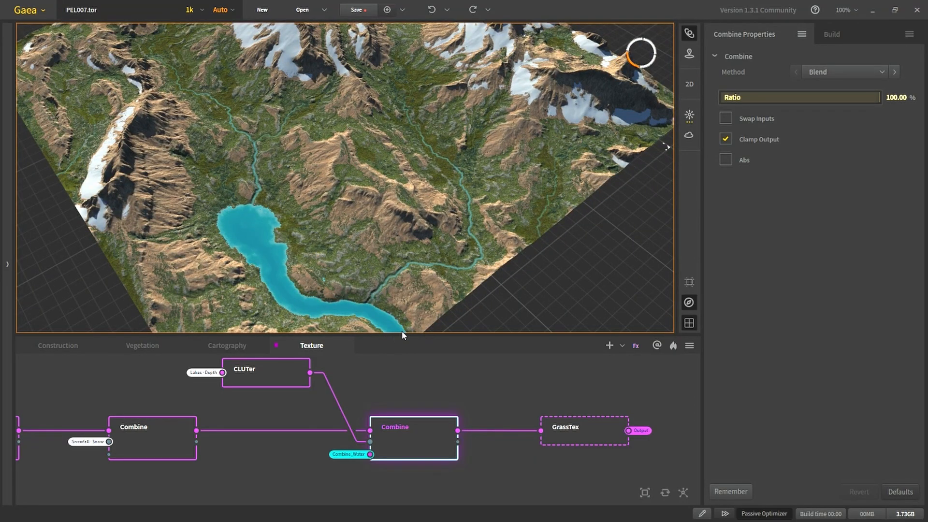
{"action": "left_click", "coordinate": [604, 429]}
{"action": "scroll", "coordinate": [588, 429], "scroll_direction": "down", "scroll_amount": 5}
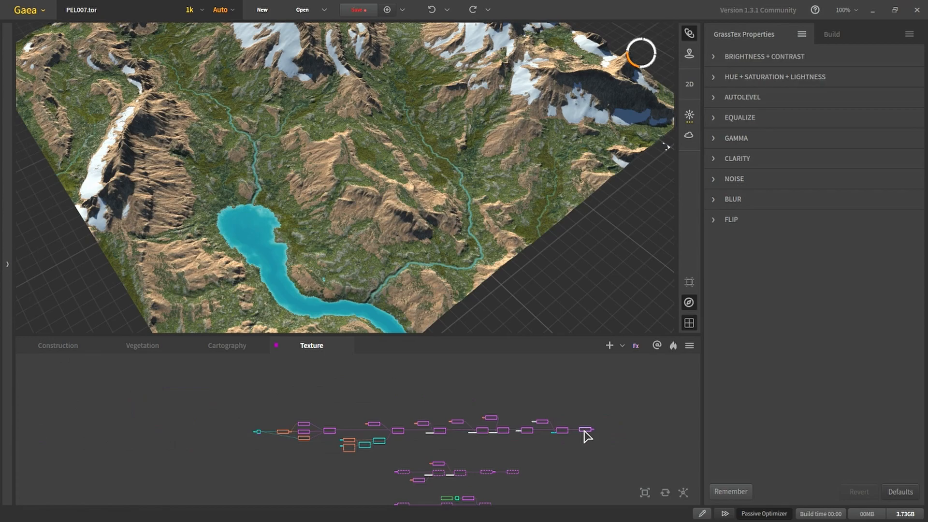
- Preview the ColorFx node starting the FlowTex chain and inspect the Arboreal_Flow_Sparse and Arboreal_Flow_SparseB masks on its Combine nodes
{"action": "middle_click_drag", "start_coordinate": [433, 423], "coordinate": [432, 418]}
{"action": "left_click_drag", "start_coordinate": [397, 262], "coordinate": [413, 329]}
{"action": "scroll", "coordinate": [429, 427], "scroll_direction": "up", "scroll_amount": 2}
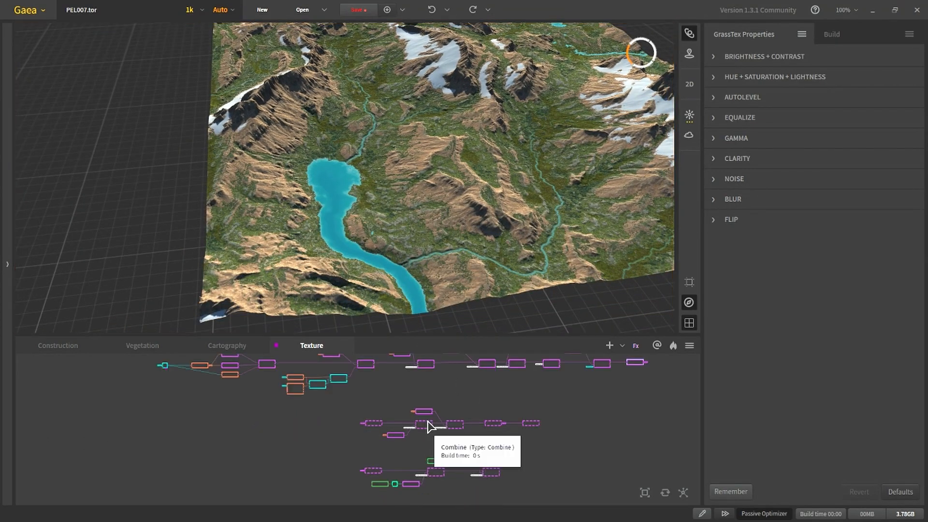
{"action": "scroll", "coordinate": [386, 406], "scroll_direction": "up", "scroll_amount": 5}
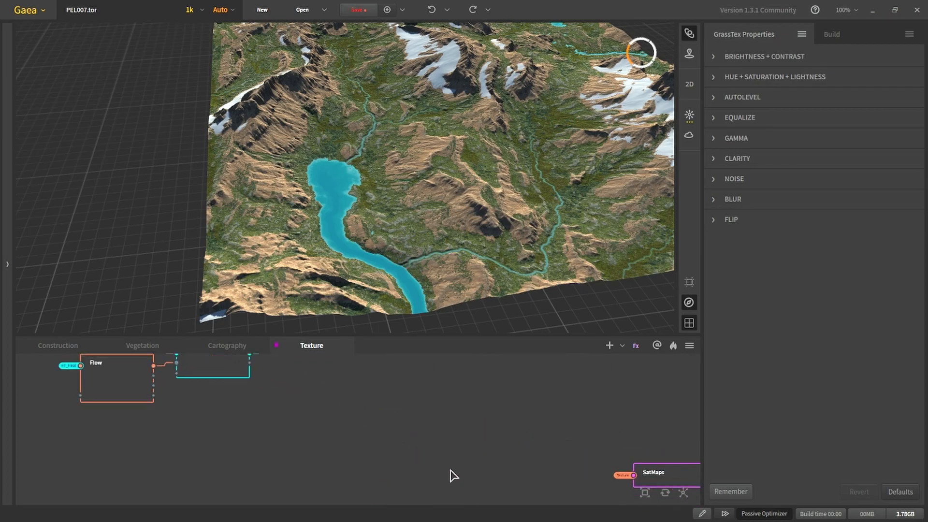
{"action": "left_click", "coordinate": [309, 439]}
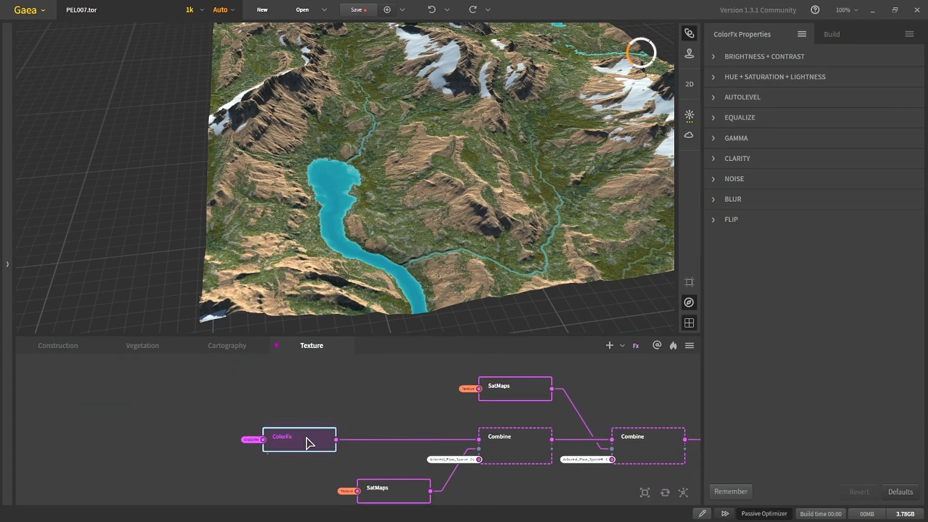
{"action": "middle_click_drag", "start_coordinate": [304, 439], "coordinate": [271, 394]}
{"action": "middle_click_drag", "start_coordinate": [492, 424], "coordinate": [332, 468]}
{"action": "scroll", "coordinate": [263, 459], "scroll_direction": "up", "scroll_amount": 5}
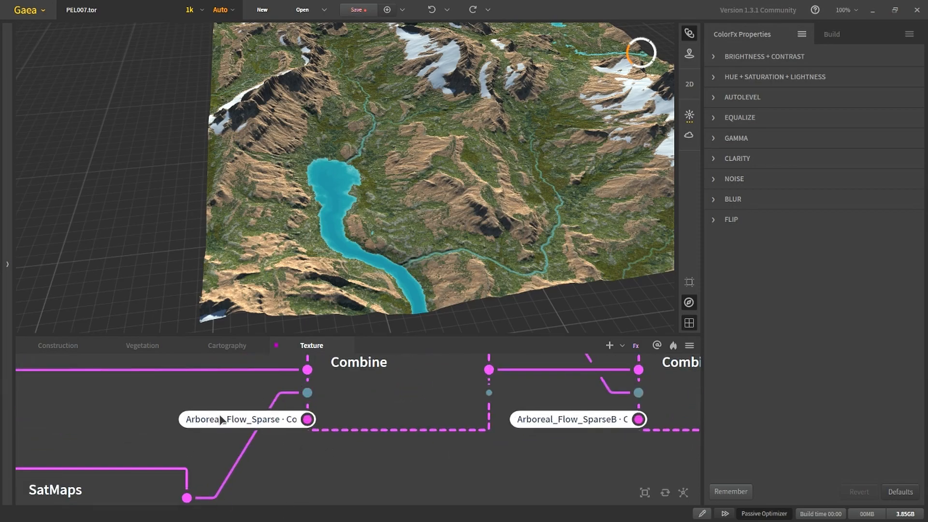
{"action": "scroll", "coordinate": [567, 471], "scroll_direction": "down", "scroll_amount": 5}
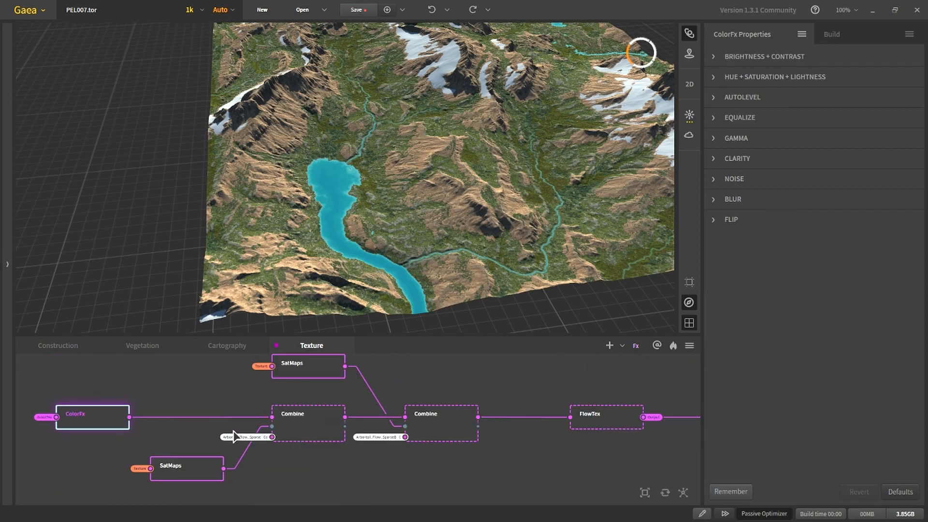
- Preview both SatMaps nodes of the FlowTex chain and the Combine node masked by Arboreal_Flow_Sparse
{"action": "left_click", "coordinate": [156, 473]}
{"action": "middle_click_drag", "start_coordinate": [281, 410], "coordinate": [342, 426]}
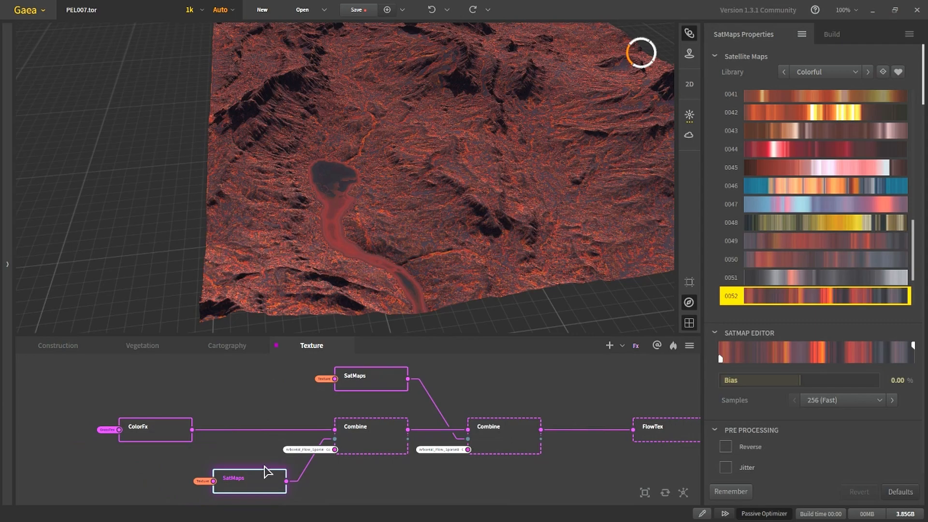
{"action": "left_click", "coordinate": [379, 384]}
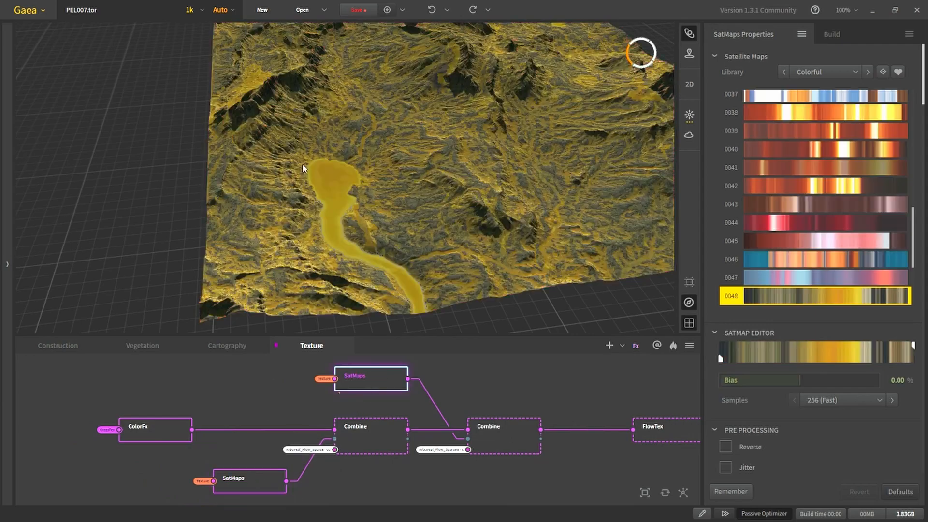
{"action": "left_click", "coordinate": [357, 432]}
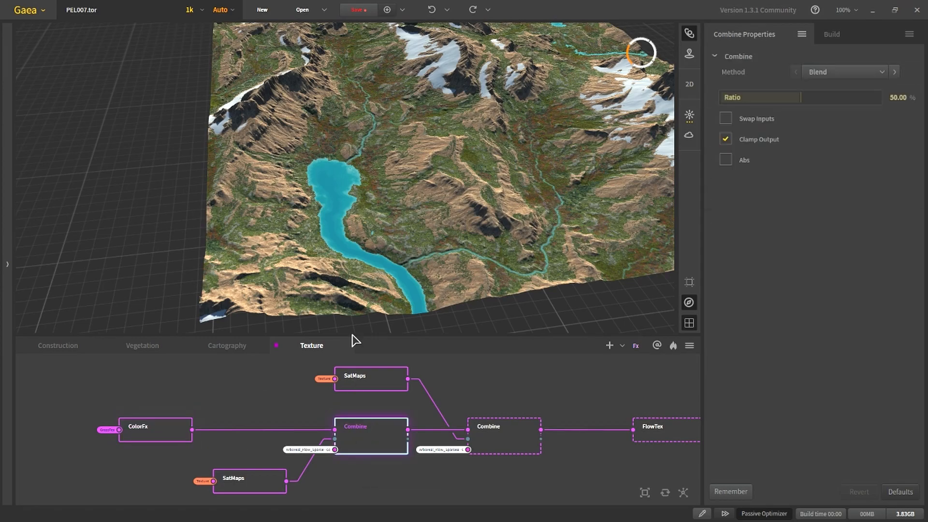
- Inspect the second Combine node of the FlowTex chain around the lake and rivers, and preview the FlowTex output node
{"action": "scroll", "coordinate": [349, 148], "scroll_direction": "up", "scroll_amount": 3}
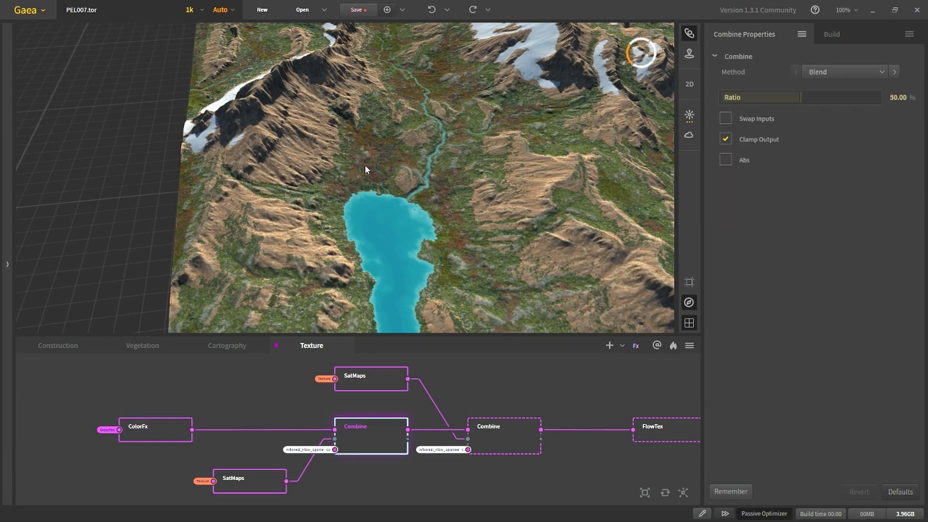
{"action": "left_click", "coordinate": [490, 443]}
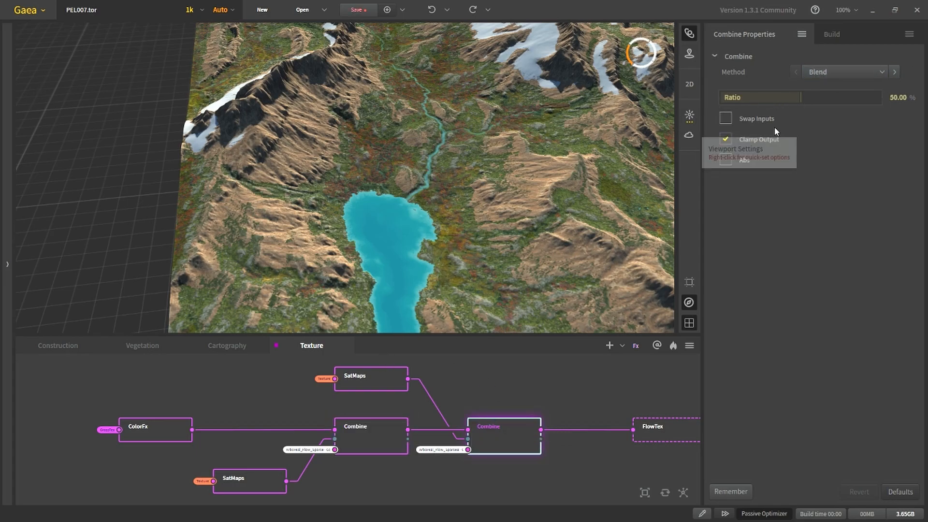
{"action": "scroll", "coordinate": [402, 160], "scroll_direction": "up", "scroll_amount": 3}
{"action": "middle_click_drag", "start_coordinate": [401, 161], "coordinate": [390, 191]}
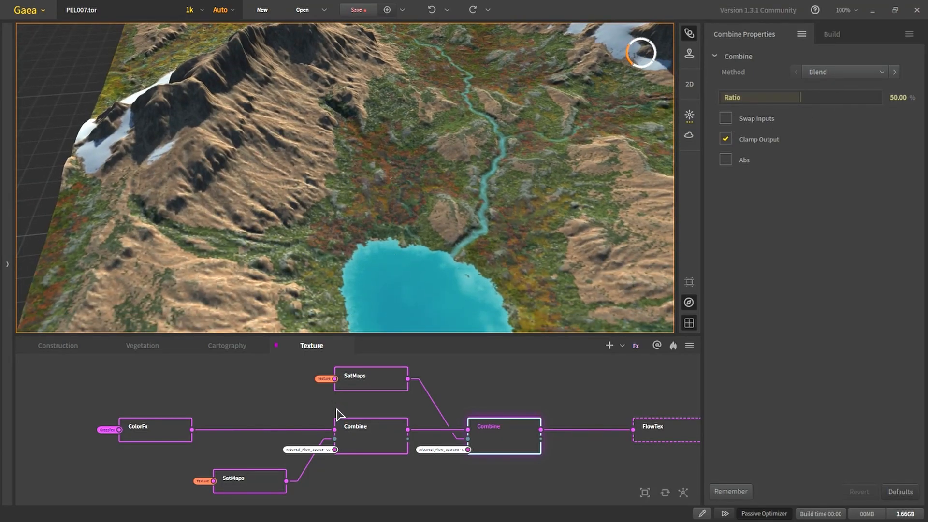
{"action": "scroll", "coordinate": [456, 248], "scroll_direction": "down", "scroll_amount": 5}
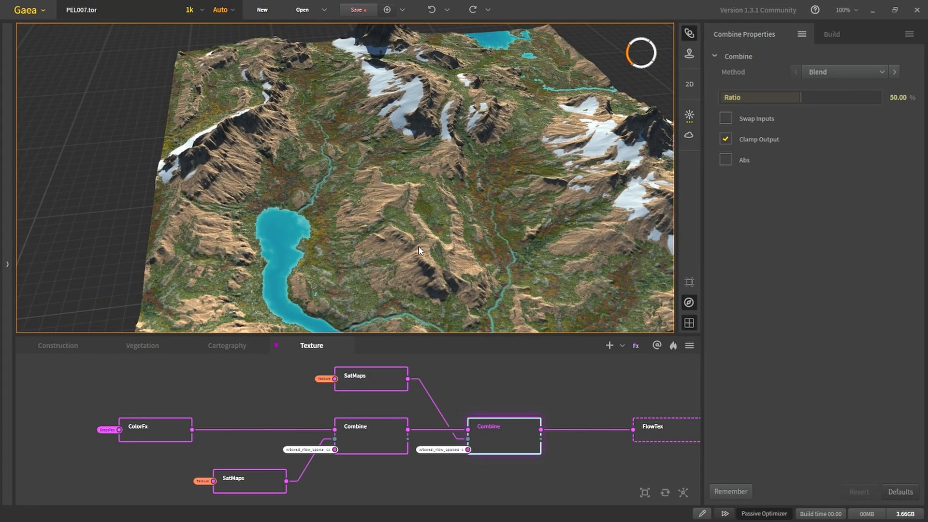
{"action": "scroll", "coordinate": [418, 251], "scroll_direction": "up", "scroll_amount": 2}
{"action": "scroll", "coordinate": [379, 424], "scroll_direction": "down", "scroll_amount": 3}
{"action": "left_click", "coordinate": [379, 424]}
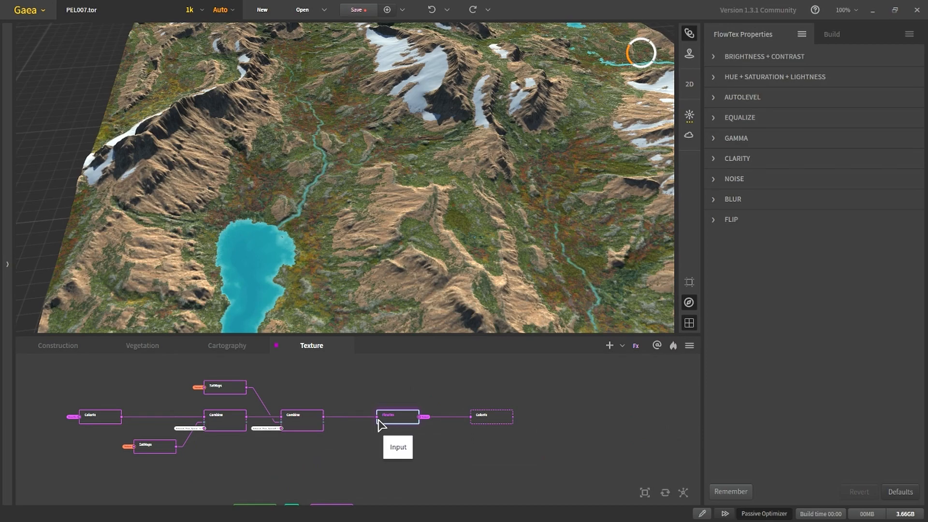
{"action": "scroll", "coordinate": [379, 424], "scroll_direction": "down", "scroll_amount": 2}
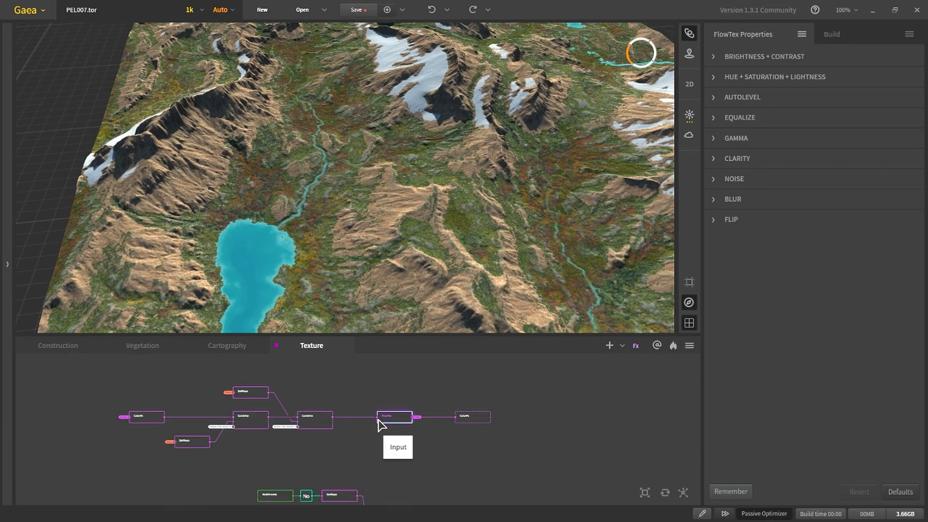
{"action": "left_click_drag", "start_coordinate": [408, 438], "coordinate": [331, 377]}
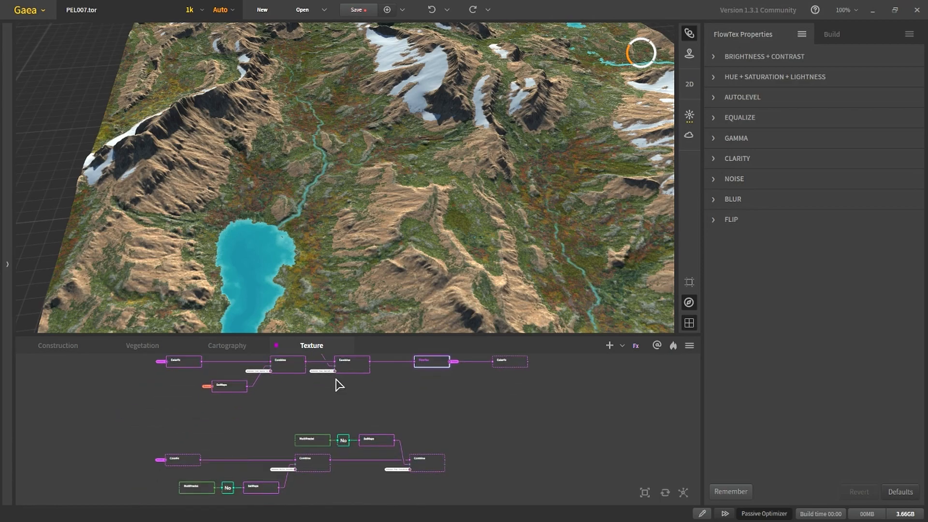
- Preview the Arboreal_Tree node from the Vegetation graph on the terrain
{"action": "left_click", "coordinate": [144, 345]}
{"action": "scroll", "coordinate": [329, 420], "scroll_direction": "down", "scroll_amount": 6}
{"action": "left_click_drag", "start_coordinate": [262, 383], "coordinate": [266, 404]}
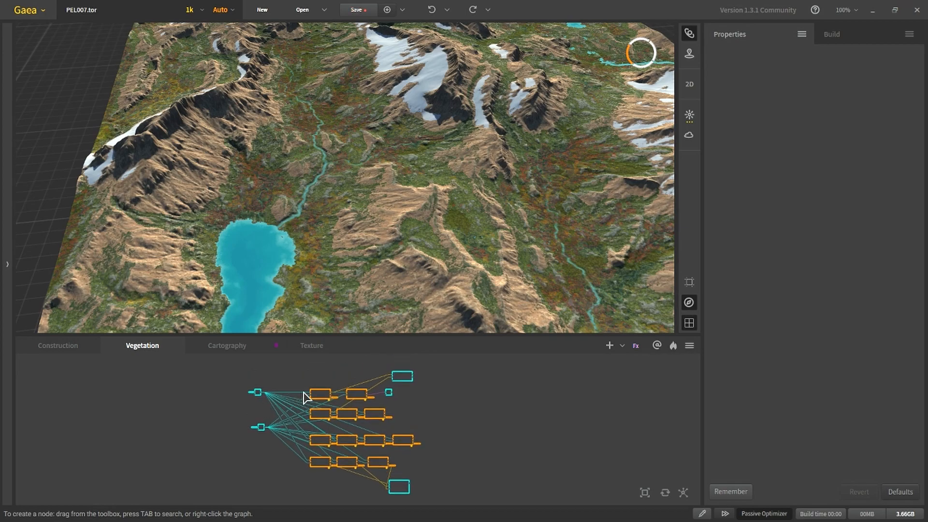
{"action": "scroll", "coordinate": [302, 393], "scroll_direction": "up", "scroll_amount": 5}
{"action": "left_click", "coordinate": [187, 371]}
{"action": "left_click_drag", "start_coordinate": [245, 397], "coordinate": [201, 451]}
{"action": "left_click", "coordinate": [302, 419]}
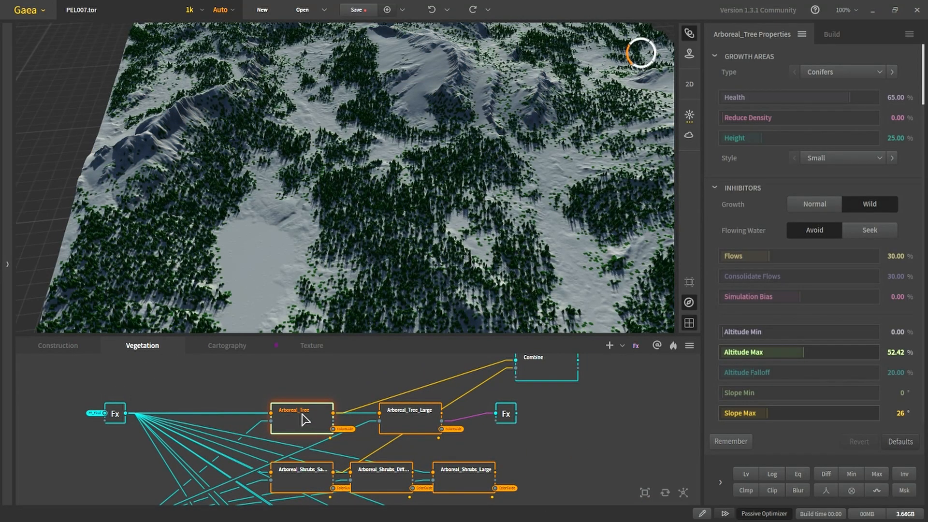
- Preview the Max Combine node of the Vegetation graph and its inputs Arboreal_Tree and Arboreal_Shrubs_SameSeed
{"action": "left_click_drag", "start_coordinate": [312, 434], "coordinate": [319, 454]}
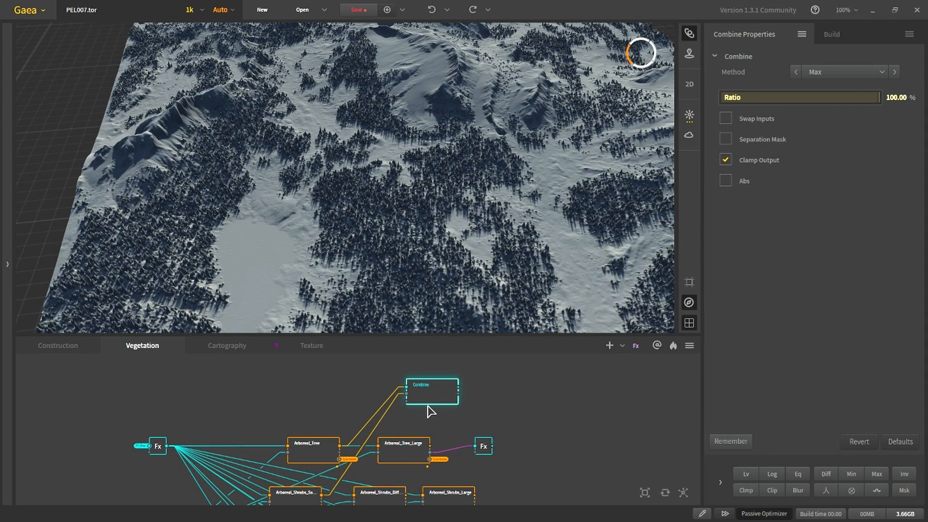
{"action": "scroll", "coordinate": [314, 435], "scroll_direction": "down", "scroll_amount": 1}
{"action": "left_click", "coordinate": [318, 413]}
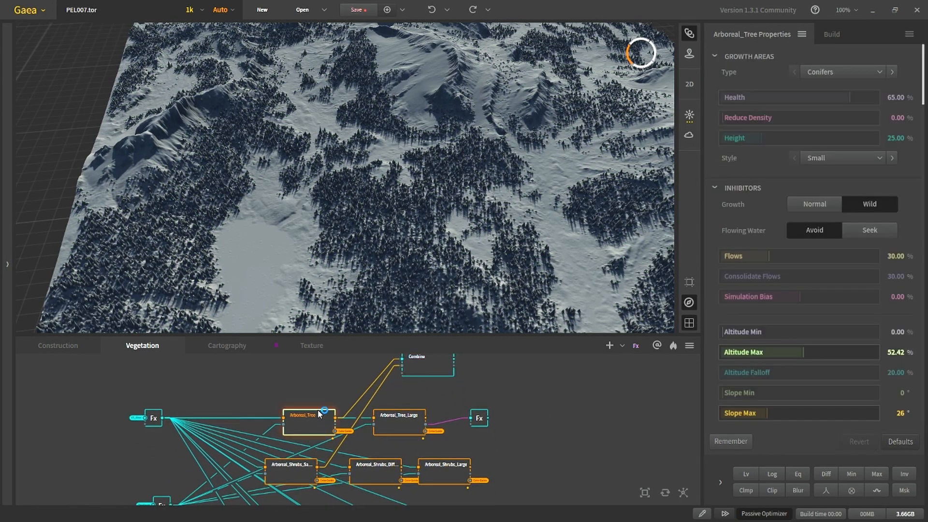
{"action": "left_click", "coordinate": [300, 476]}
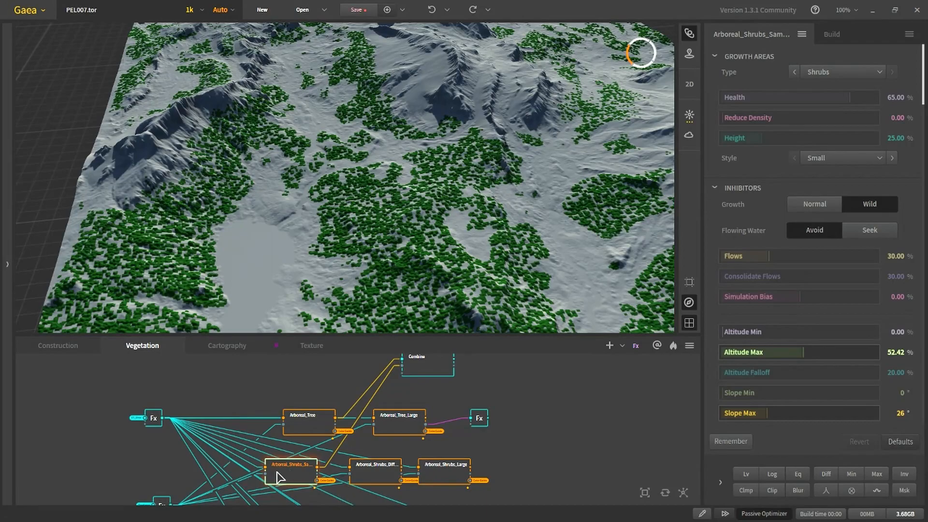
- Lock the Vegetation graph's Combine node as the preview terrain and view the FlowTex texture on it
{"action": "scroll", "coordinate": [386, 369], "scroll_direction": "up", "scroll_amount": 2}
{"action": "left_click", "coordinate": [414, 408]}
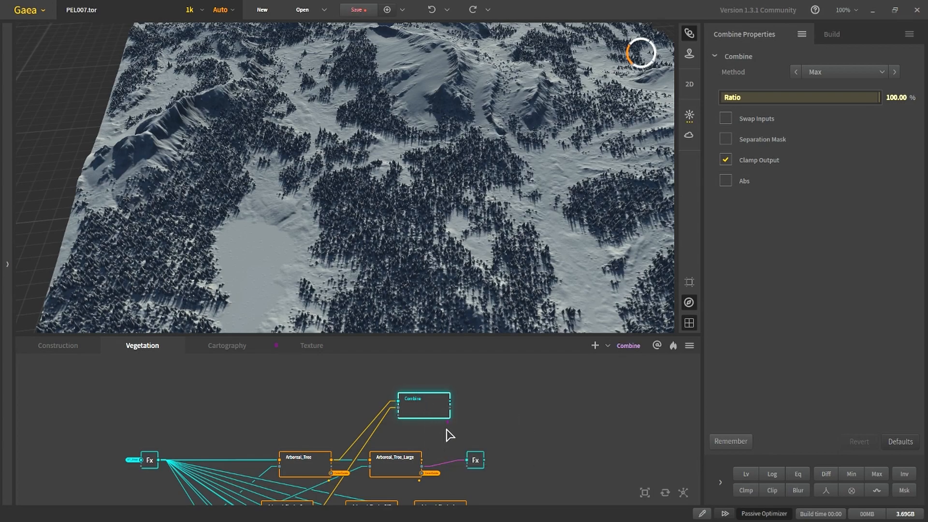
{"action": "scroll", "coordinate": [450, 435], "scroll_direction": "up", "scroll_amount": 4}
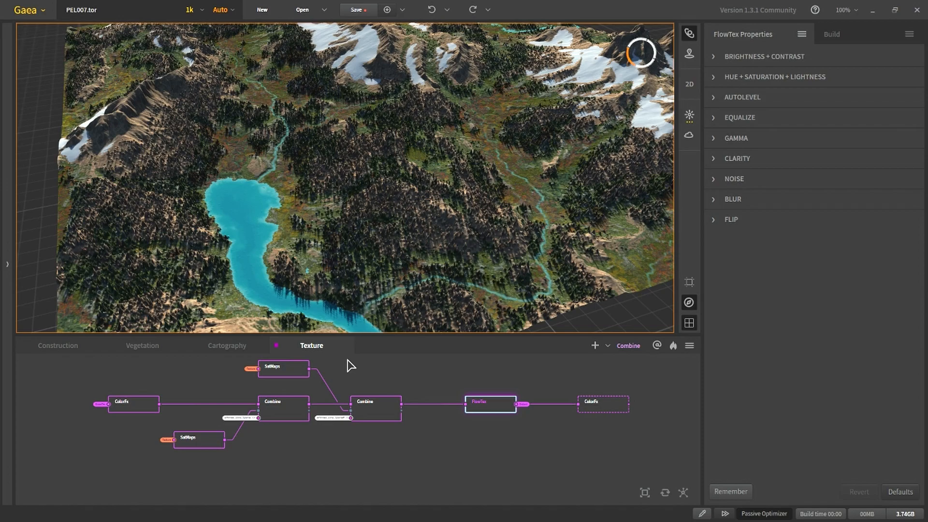
- Preview the ColorFx node after FlowTex and the MultiFractal node of the shrub branch in the Texture graph
{"action": "scroll", "coordinate": [208, 489], "scroll_direction": "down", "scroll_amount": 5}
{"action": "middle_click_drag", "start_coordinate": [269, 424], "coordinate": [303, 377]}
{"action": "scroll", "coordinate": [242, 452], "scroll_direction": "up", "scroll_amount": 6}
{"action": "middle_click_drag", "start_coordinate": [222, 466], "coordinate": [268, 401]}
{"action": "scroll", "coordinate": [204, 454], "scroll_direction": "up", "scroll_amount": 1}
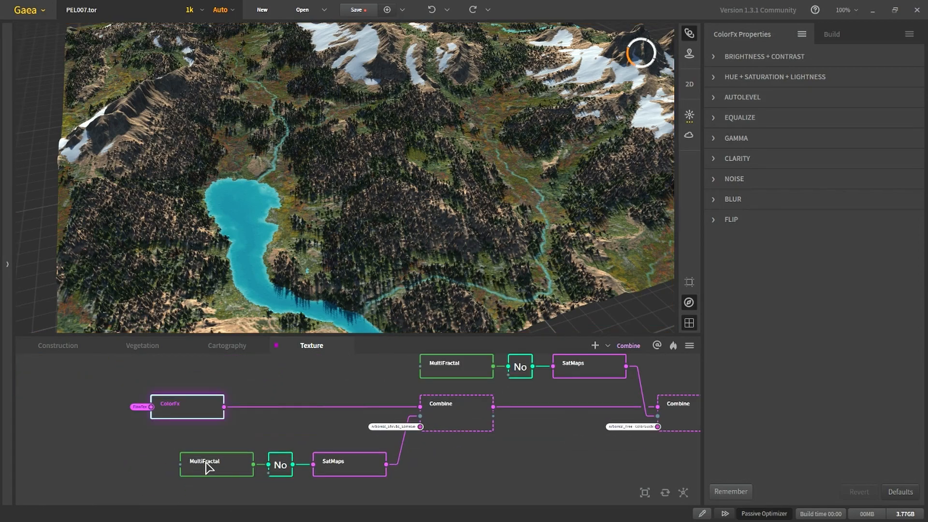
{"action": "left_click", "coordinate": [204, 463]}
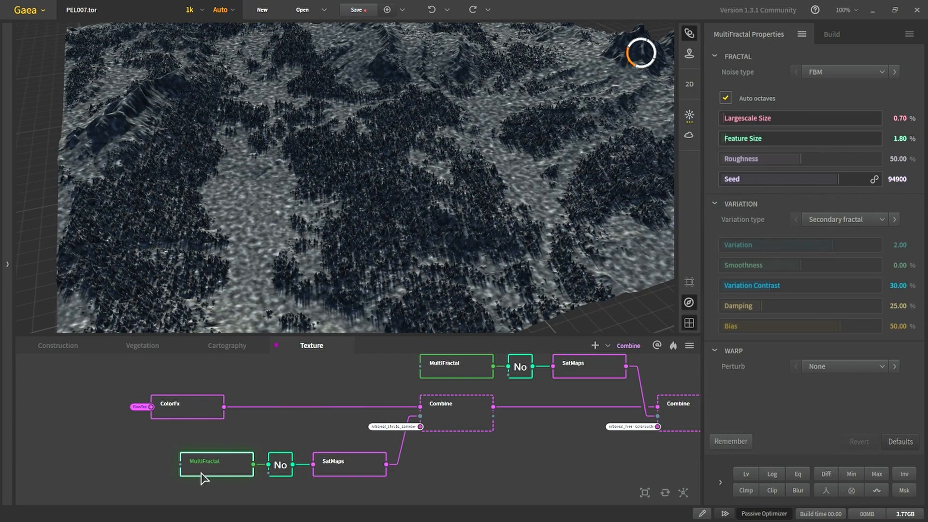
- Lock the Fx node at the start of the Texture graph as the preview terrain
{"action": "scroll", "coordinate": [180, 431], "scroll_direction": "down", "scroll_amount": 5}
{"action": "middle_click_drag", "start_coordinate": [195, 378], "coordinate": [243, 455]}
{"action": "middle_click_drag", "start_coordinate": [168, 390], "coordinate": [319, 450]}
{"action": "scroll", "coordinate": [139, 433], "scroll_direction": "up", "scroll_amount": 4}
{"action": "left_click", "coordinate": [122, 428]}
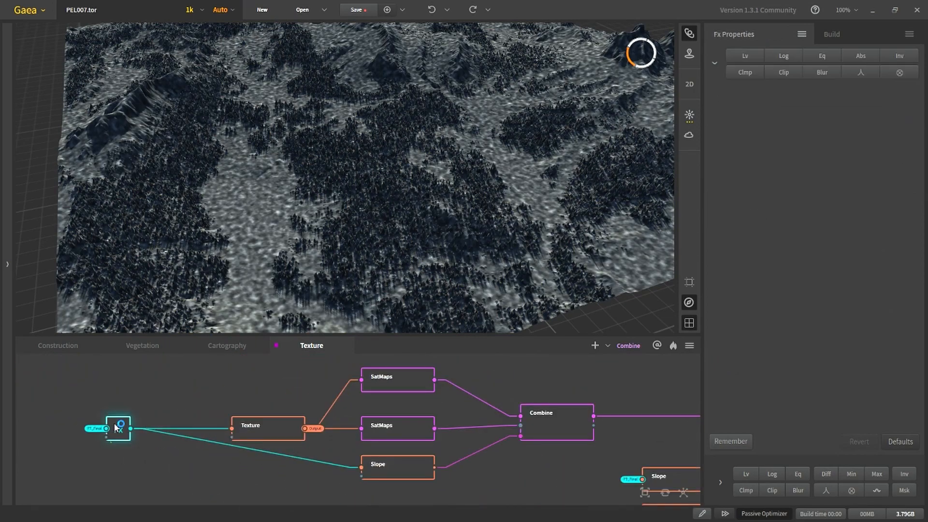
- Preview the shrub branch's MultiFractal node on the bare terrain and move it farther from its Noise node
{"action": "scroll", "coordinate": [116, 429], "scroll_direction": "down", "scroll_amount": 2}
{"action": "middle_click_drag", "start_coordinate": [247, 485], "coordinate": [146, 360]}
{"action": "scroll", "coordinate": [316, 415], "scroll_direction": "down", "scroll_amount": 1}
{"action": "middle_click_drag", "start_coordinate": [437, 439], "coordinate": [336, 349]}
{"action": "scroll", "coordinate": [335, 390], "scroll_direction": "up", "scroll_amount": 5}
{"action": "scroll", "coordinate": [337, 396], "scroll_direction": "up", "scroll_amount": 1}
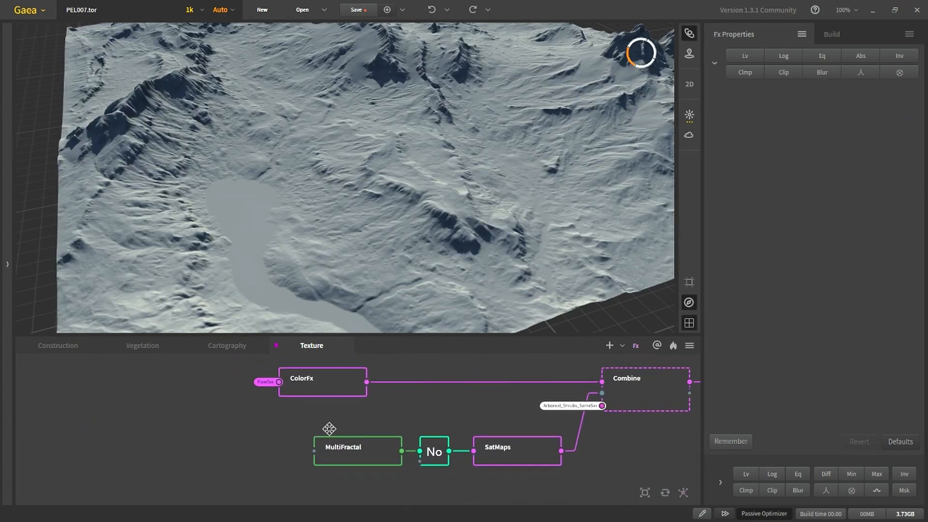
{"action": "left_click", "coordinate": [358, 451]}
{"action": "left_click_drag", "start_coordinate": [370, 456], "coordinate": [324, 451]}
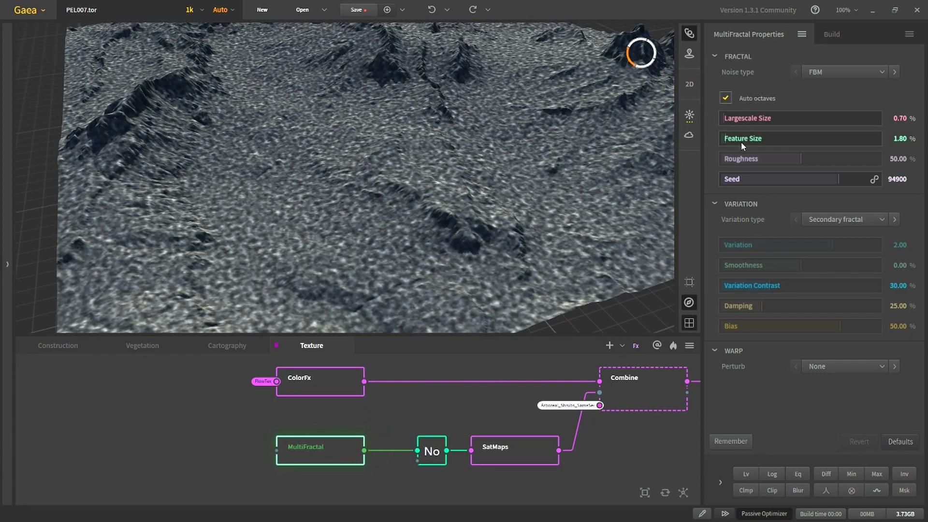
- Space out the shrub branch's MultiFractal and Noise nodes and preview the Noise and SatMaps nodes up close
{"action": "left_click", "coordinate": [517, 443]}
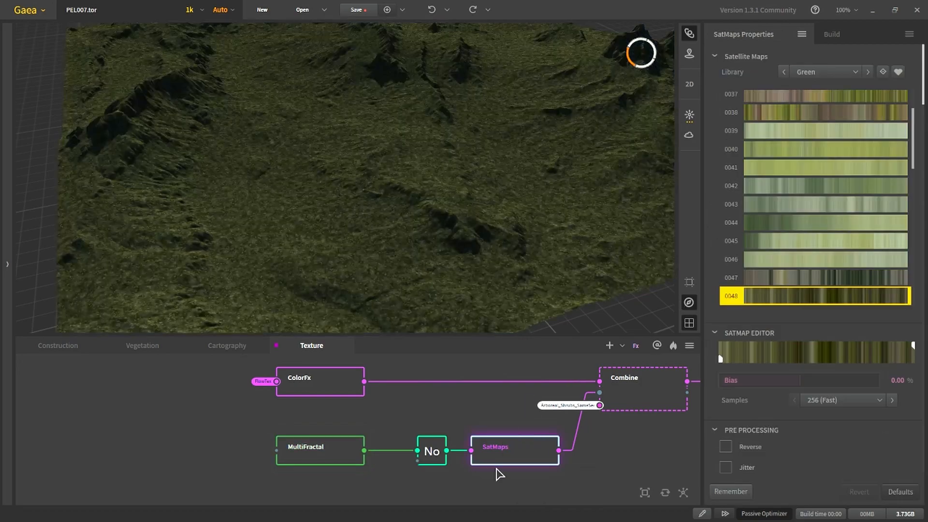
{"action": "left_click_drag", "start_coordinate": [351, 265], "coordinate": [351, 246]}
{"action": "left_click_drag", "start_coordinate": [319, 451], "coordinate": [265, 450]}
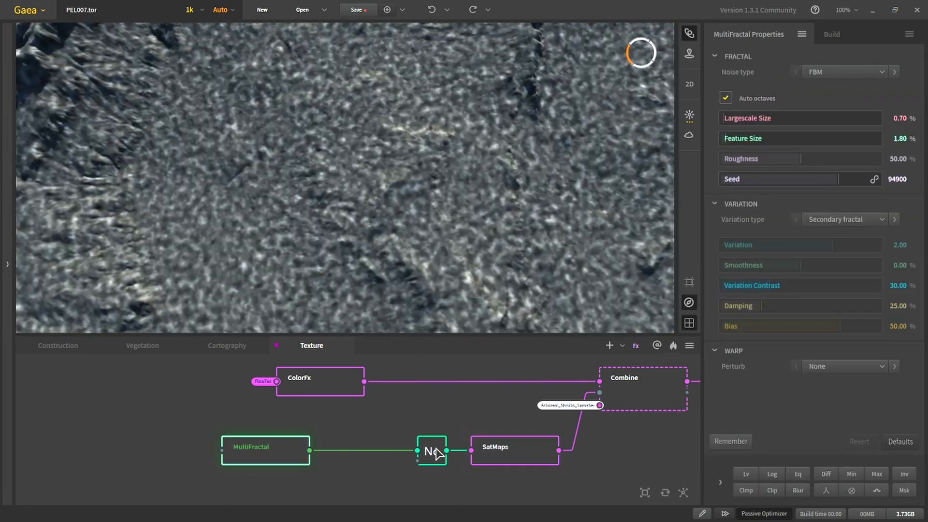
{"action": "left_click_drag", "start_coordinate": [439, 455], "coordinate": [378, 456]}
{"action": "left_click", "coordinate": [274, 455]}
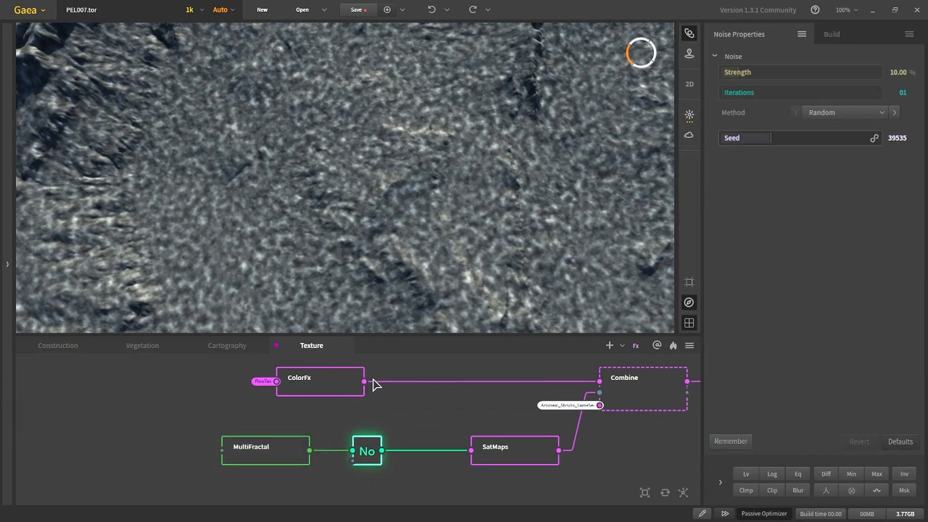
{"action": "left_click", "coordinate": [498, 452]}
{"action": "scroll", "coordinate": [435, 445], "scroll_direction": "up", "scroll_amount": 2}
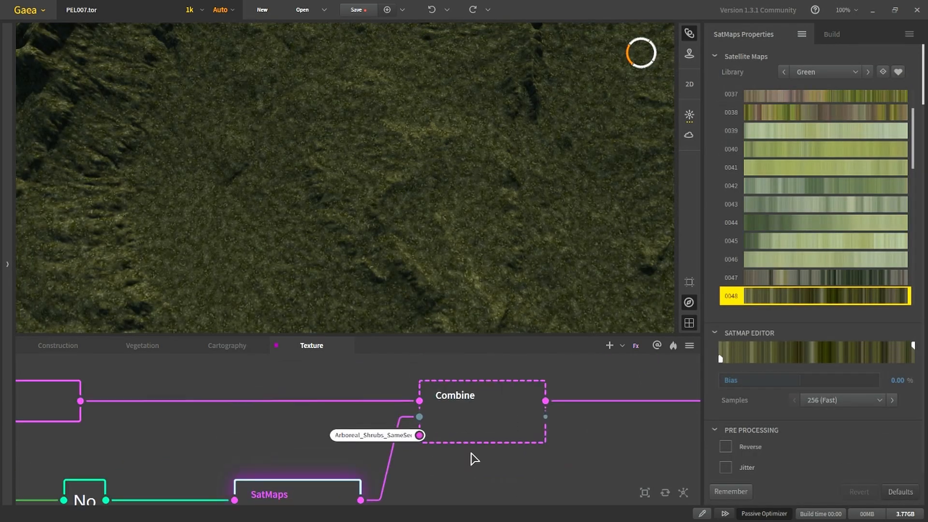
- Preview the Combine node masked by Arboreal_Shrubs_SameSeed and examine the shrub colouring around the lake
{"action": "left_click_drag", "start_coordinate": [419, 435], "coordinate": [234, 451]}
{"action": "left_click", "coordinate": [246, 447]}
{"action": "left_click", "coordinate": [478, 429]}
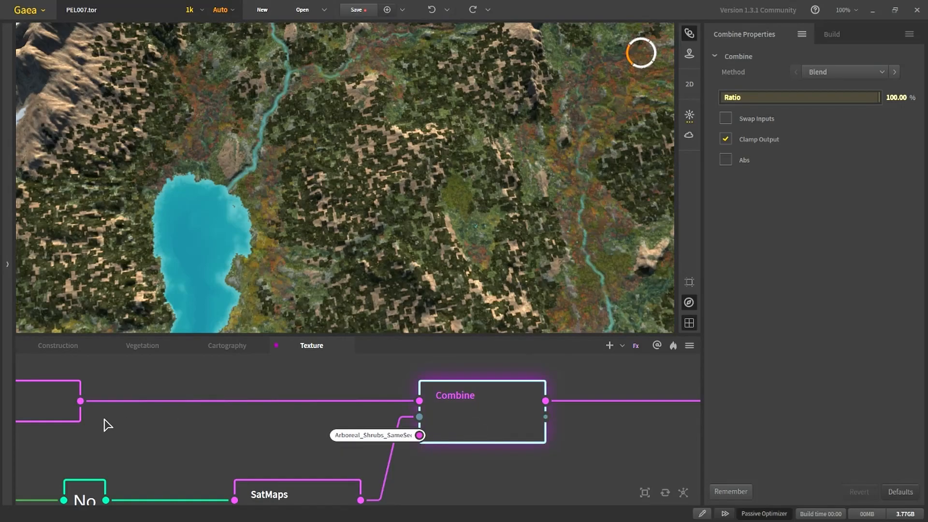
{"action": "left_click", "coordinate": [67, 409]}
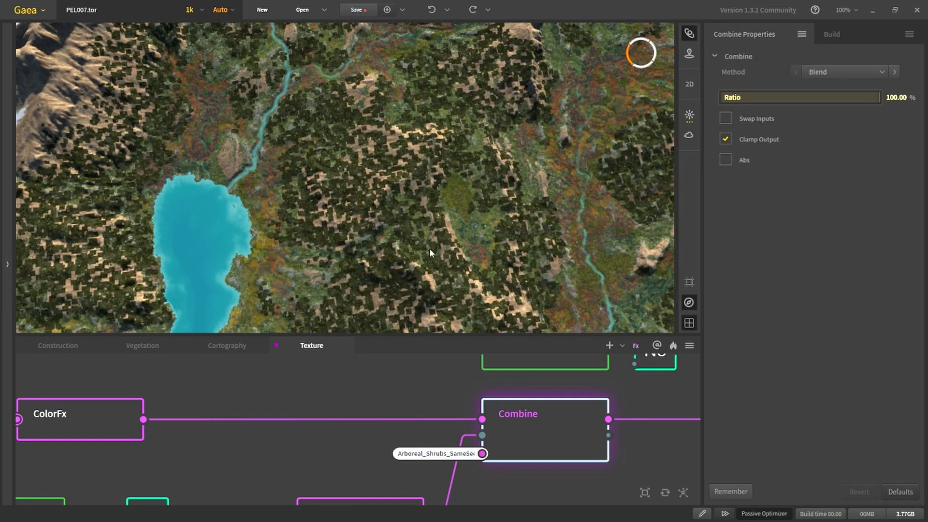
{"action": "left_click_drag", "start_coordinate": [429, 248], "coordinate": [476, 184]}
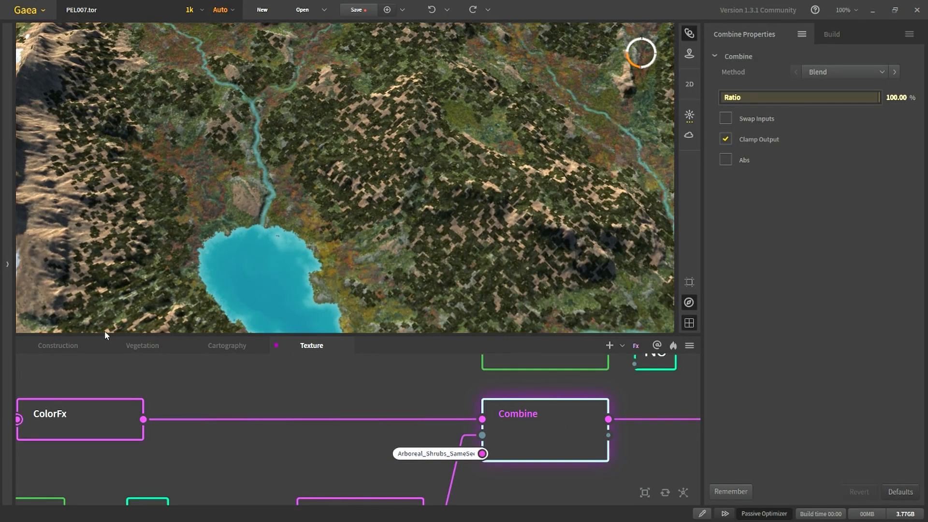
- Lock Arboreal_Shrubs_SameSeed as the preview terrain and show the shrub-masked Combine texture on it
{"action": "left_click", "coordinate": [142, 345]}
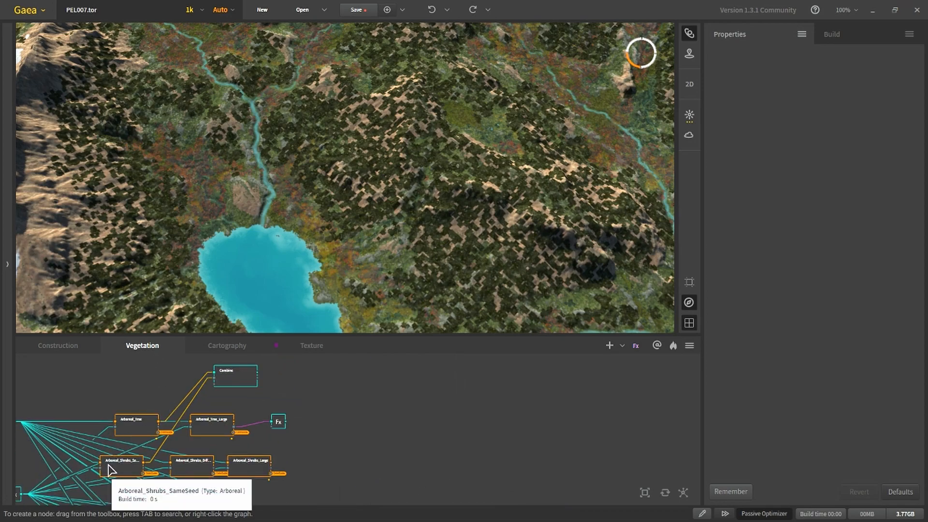
{"action": "left_click", "coordinate": [108, 470]}
{"action": "scroll", "coordinate": [107, 469], "scroll_direction": "up", "scroll_amount": 3}
{"action": "left_click", "coordinate": [311, 345]}
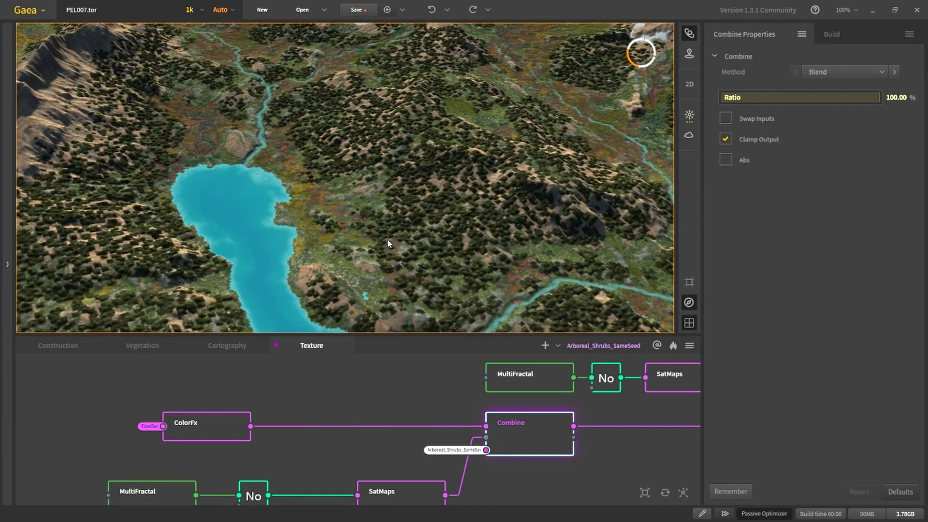
- Preview the tree branch's MultiFractal, Noise and SatMaps nodes and the Combine node masked by the Arboreal_Tree ColorGuide
{"action": "scroll", "coordinate": [509, 471], "scroll_direction": "down", "scroll_amount": 2}
{"action": "middle_click_drag", "start_coordinate": [511, 457], "coordinate": [234, 428]}
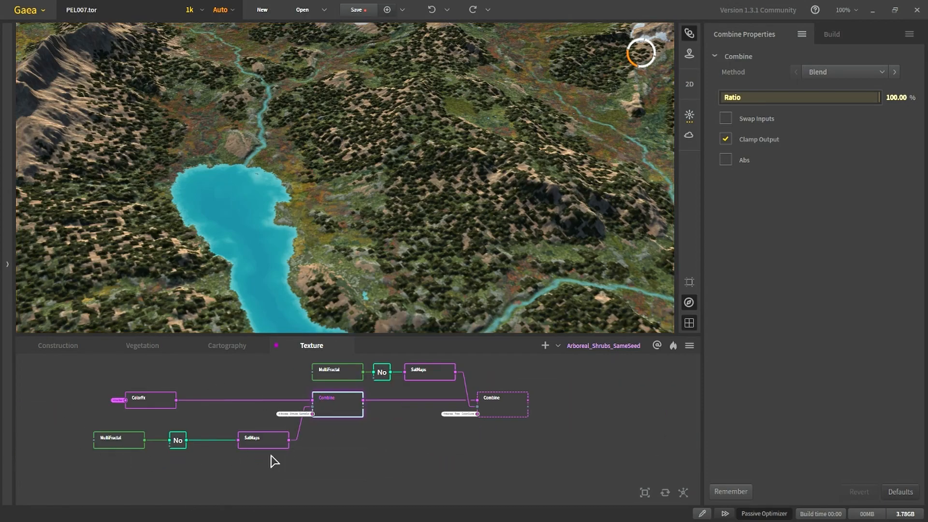
{"action": "middle_click_drag", "start_coordinate": [358, 437], "coordinate": [267, 457]}
{"action": "left_click", "coordinate": [255, 399]}
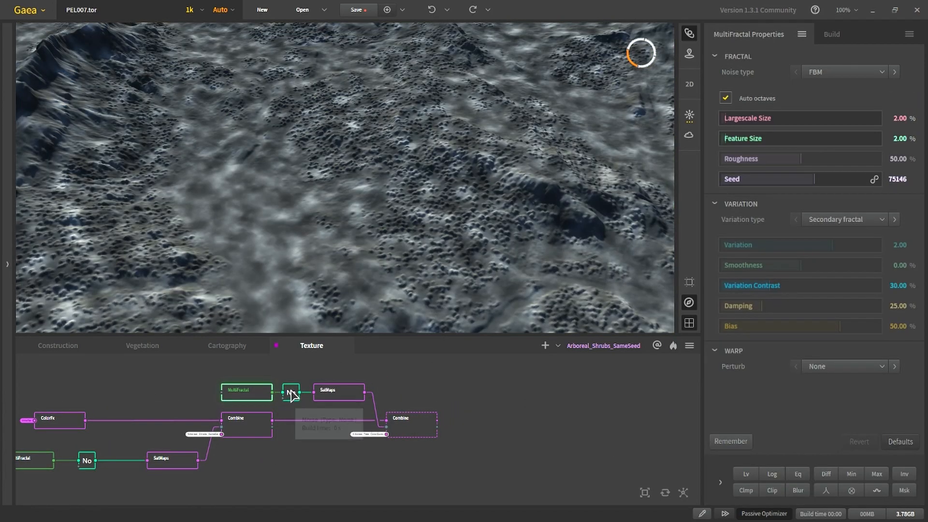
{"action": "left_click", "coordinate": [294, 393]}
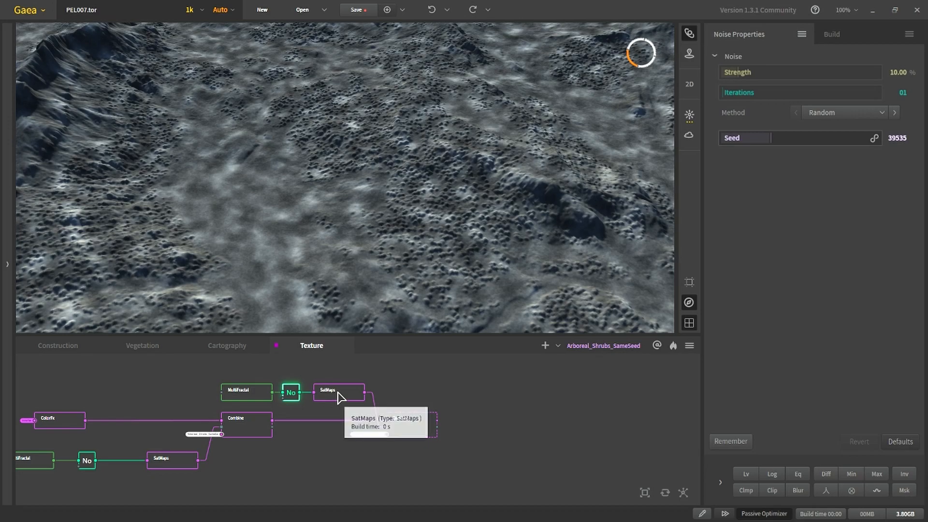
{"action": "left_click", "coordinate": [338, 394]}
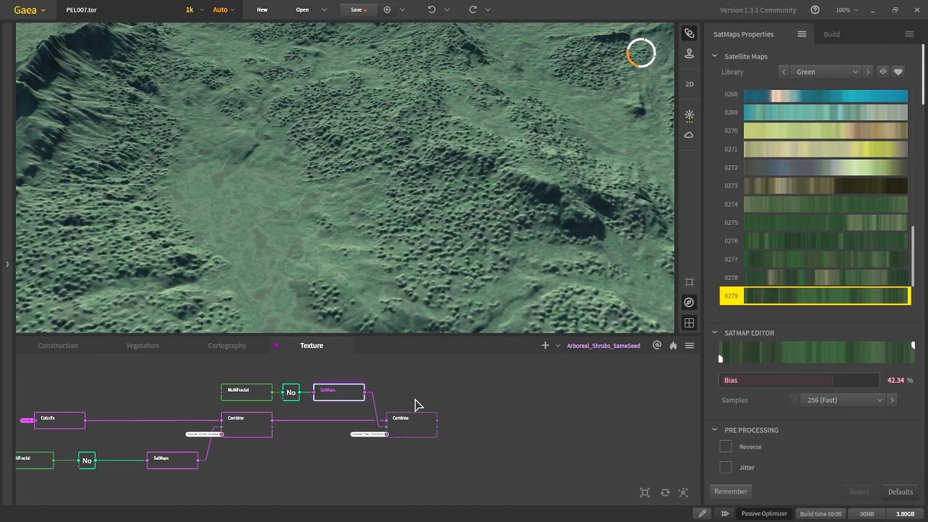
{"action": "left_click", "coordinate": [407, 423]}
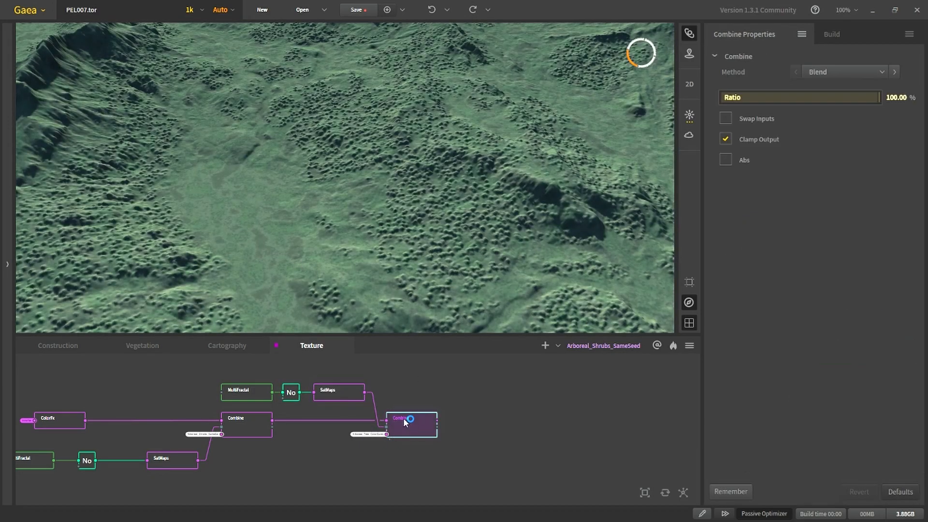
{"action": "scroll", "coordinate": [405, 421], "scroll_direction": "up", "scroll_amount": 3}
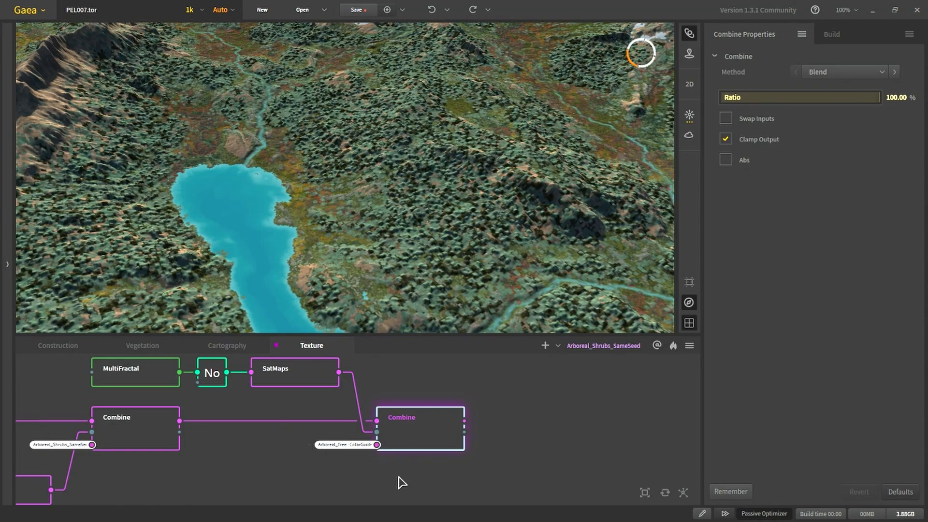
- Preview the Vegetation graph's Combine node, which merges trees and shrubs, and show the final tree-masked texture Combine on that terrain
{"action": "left_click", "coordinate": [142, 344]}
{"action": "scroll", "coordinate": [338, 420], "scroll_direction": "down", "scroll_amount": 3}
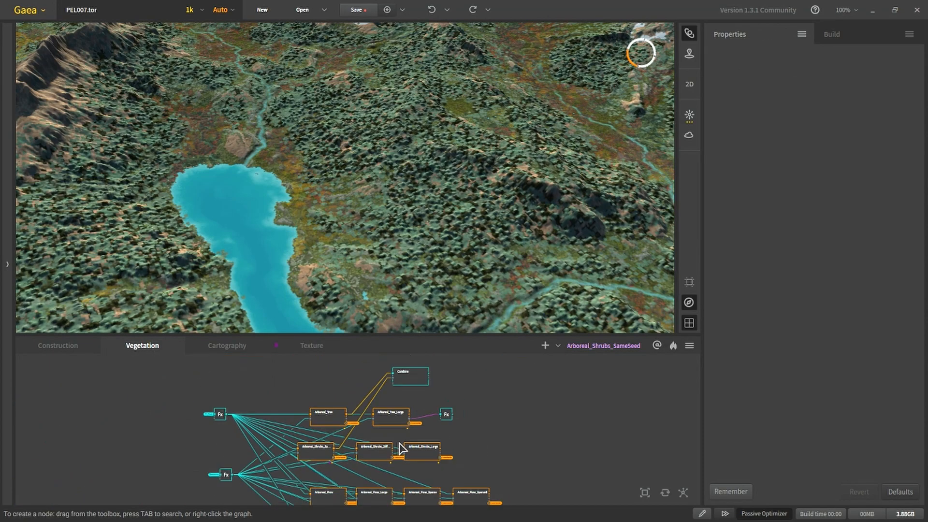
{"action": "scroll", "coordinate": [407, 393], "scroll_direction": "up", "scroll_amount": 3}
{"action": "left_click", "coordinate": [418, 399]}
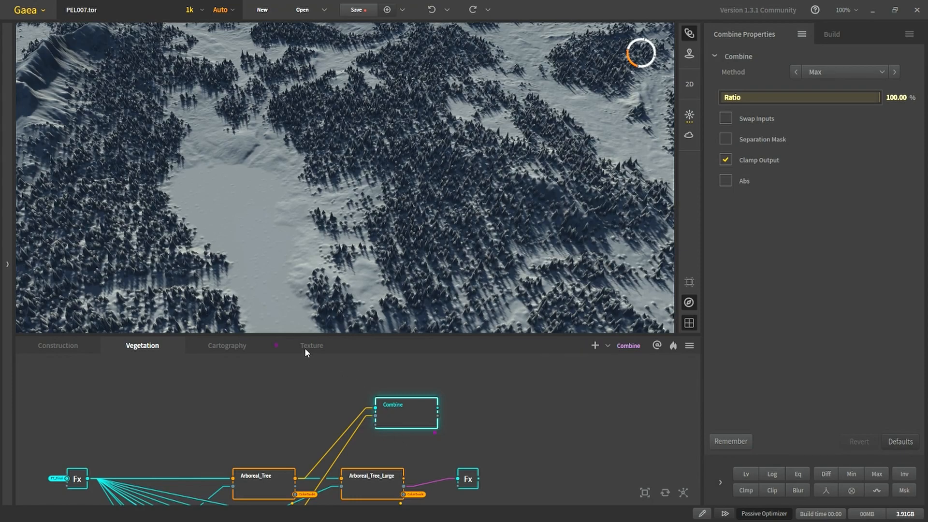
{"action": "left_click", "coordinate": [305, 347]}
{"action": "left_click", "coordinate": [398, 449]}
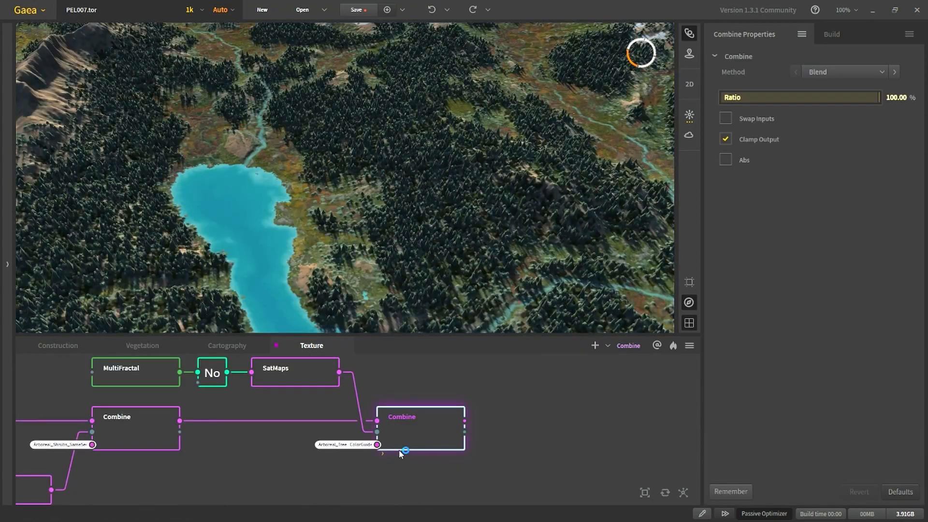
- Enlarge the viewport to examine the fully textured terrain from several distances and angles, then restore the node graph's space
{"action": "scroll", "coordinate": [416, 278], "scroll_direction": "down", "scroll_amount": 5}
{"action": "scroll", "coordinate": [416, 277], "scroll_direction": "up", "scroll_amount": 8}
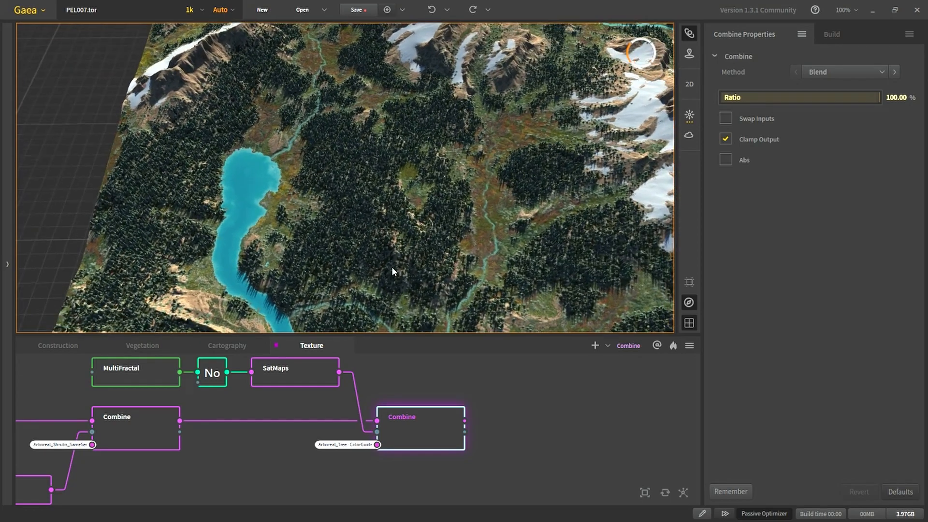
{"action": "scroll", "coordinate": [390, 266], "scroll_direction": "down", "scroll_amount": 2}
{"action": "middle_click_drag", "start_coordinate": [391, 267], "coordinate": [345, 291]}
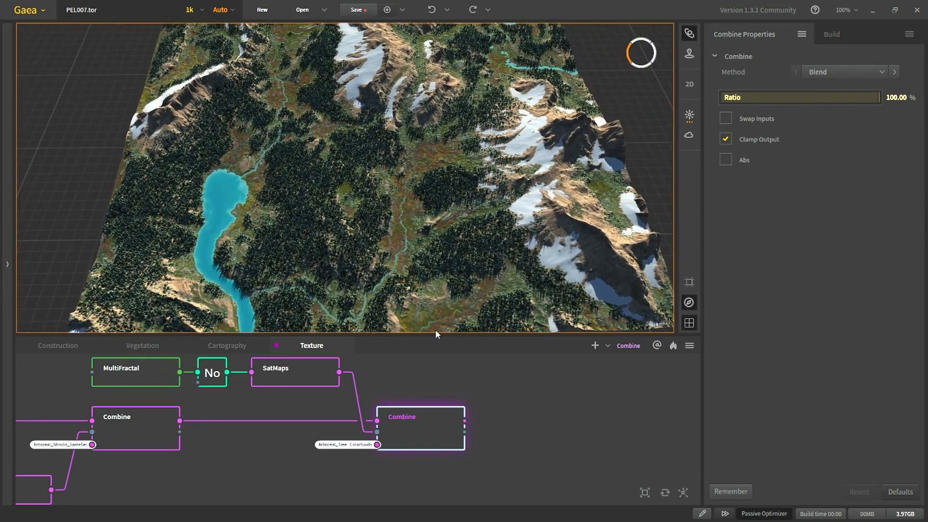
{"action": "left_click_drag", "start_coordinate": [437, 335], "coordinate": [436, 462]}
{"action": "scroll", "coordinate": [413, 382], "scroll_direction": "down", "scroll_amount": 3}
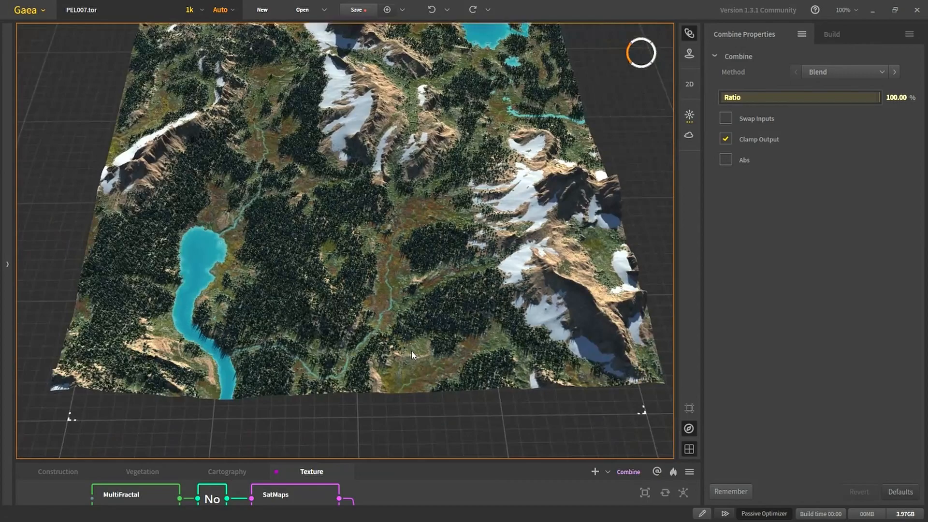
{"action": "scroll", "coordinate": [396, 367], "scroll_direction": "up", "scroll_amount": 2}
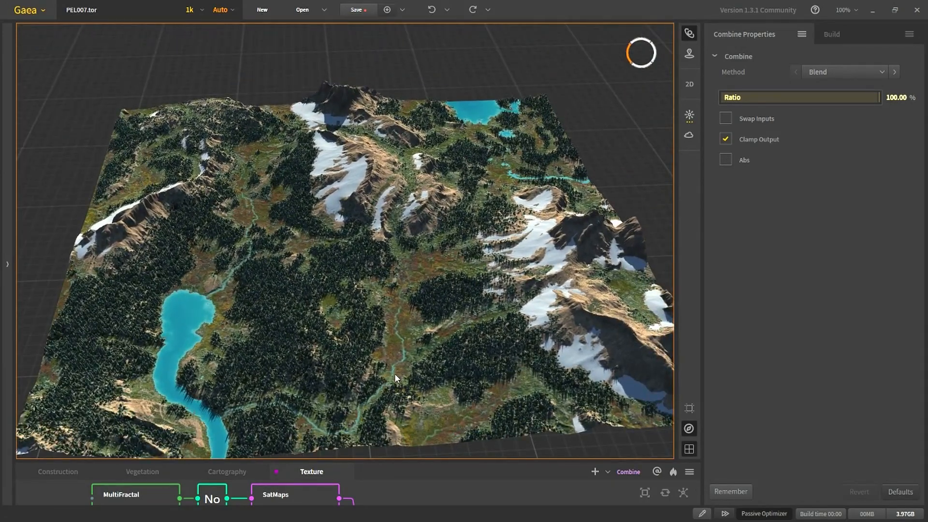
{"action": "left_click_drag", "start_coordinate": [395, 461], "coordinate": [438, 355]}
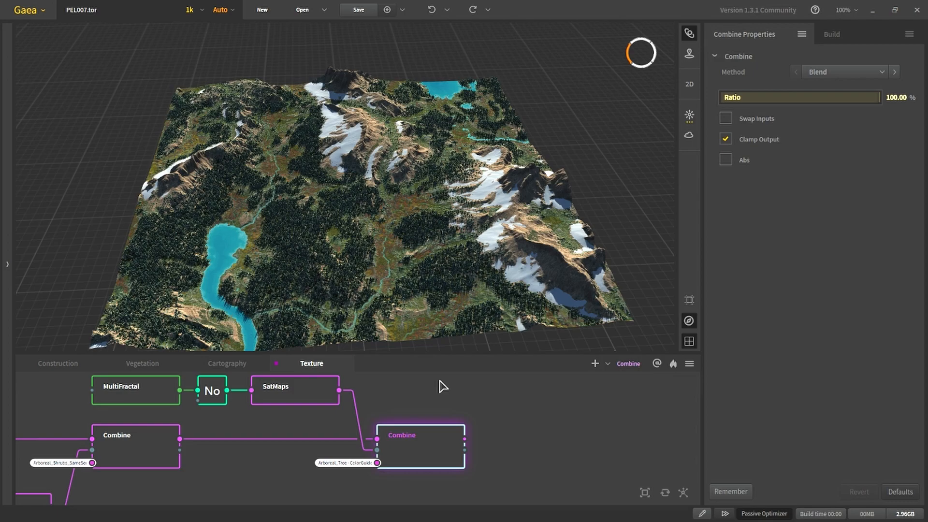
- Look over the whole Texture graph, following its branches from the earlier ColorFx and SatMaps nodes to the final Combine
{"action": "scroll", "coordinate": [442, 385], "scroll_direction": "down", "scroll_amount": 2}
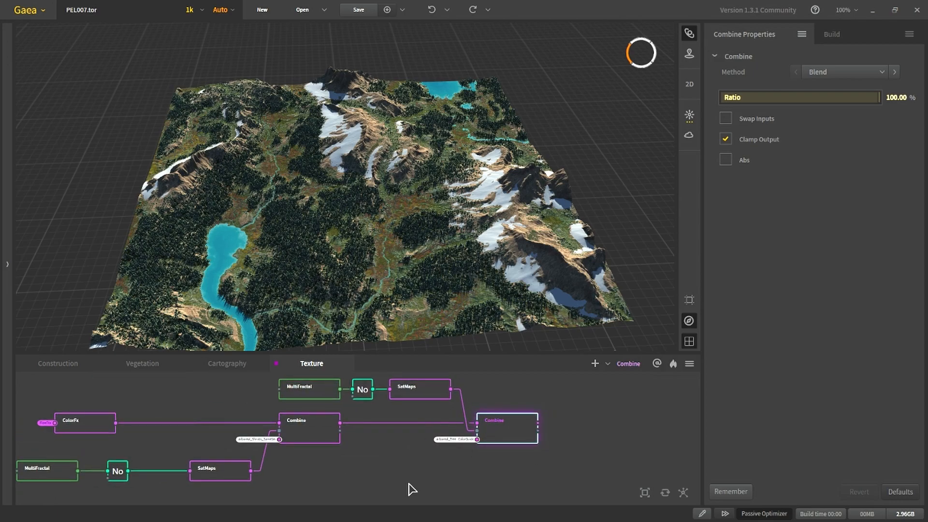
{"action": "scroll", "coordinate": [339, 449], "scroll_direction": "down", "scroll_amount": 4}
{"action": "scroll", "coordinate": [337, 449], "scroll_direction": "up", "scroll_amount": 6}
{"action": "scroll", "coordinate": [264, 449], "scroll_direction": "down", "scroll_amount": 5}
{"action": "middle_click_drag", "start_coordinate": [433, 414], "coordinate": [337, 451]}
{"action": "scroll", "coordinate": [377, 425], "scroll_direction": "up", "scroll_amount": 1}
{"action": "scroll", "coordinate": [377, 423], "scroll_direction": "up", "scroll_amount": 3}
{"action": "middle_click_drag", "start_coordinate": [297, 386], "coordinate": [385, 474]}
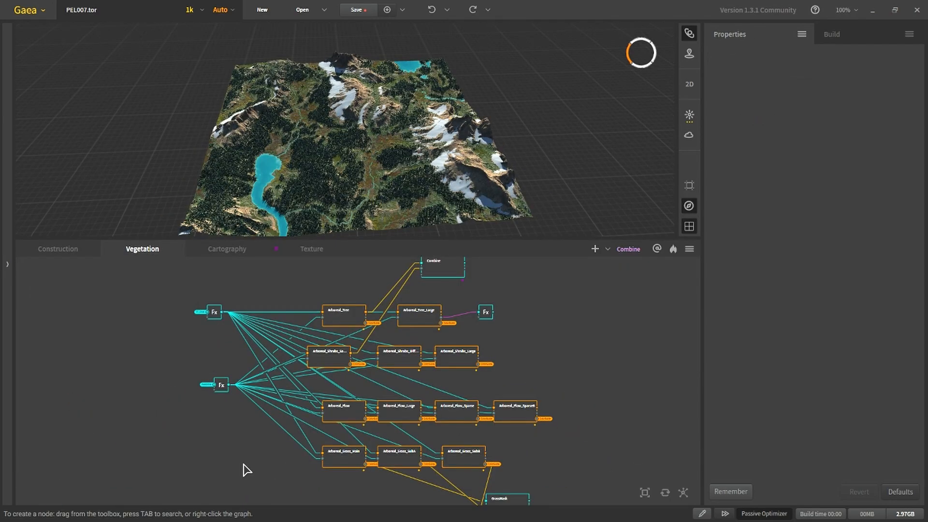
- Show the Build settings in a wider pane and review the Vegetation files to save, with the Construction group collapsed
{"action": "scroll", "coordinate": [408, 367], "scroll_direction": "up", "scroll_amount": 5}
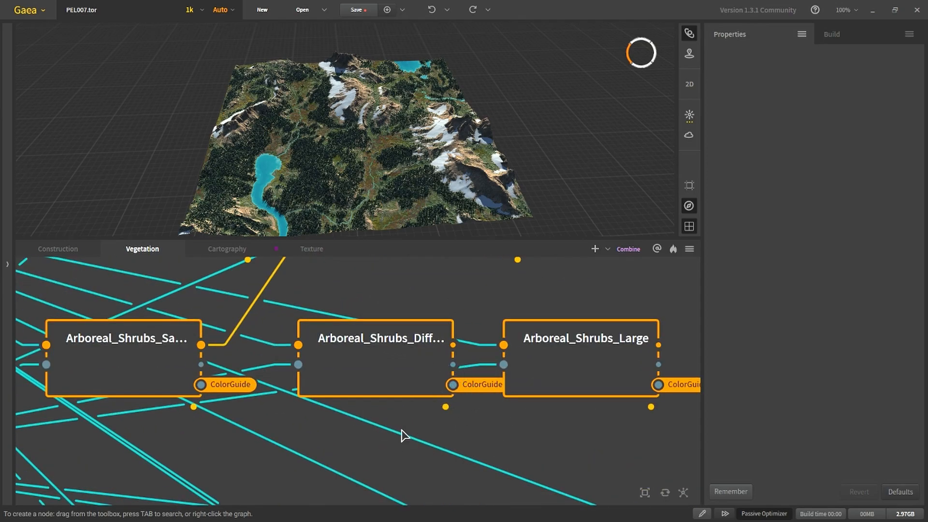
{"action": "left_click", "coordinate": [838, 32]}
{"action": "left_click_drag", "start_coordinate": [703, 161], "coordinate": [621, 166]}
{"action": "left_click", "coordinate": [638, 76]}
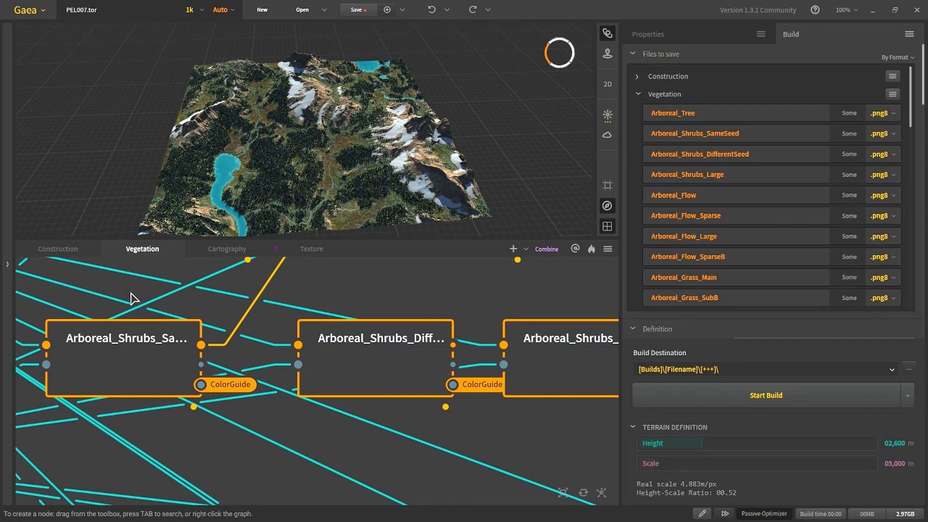
{"action": "scroll", "coordinate": [688, 101], "scroll_direction": "down", "scroll_amount": 2}
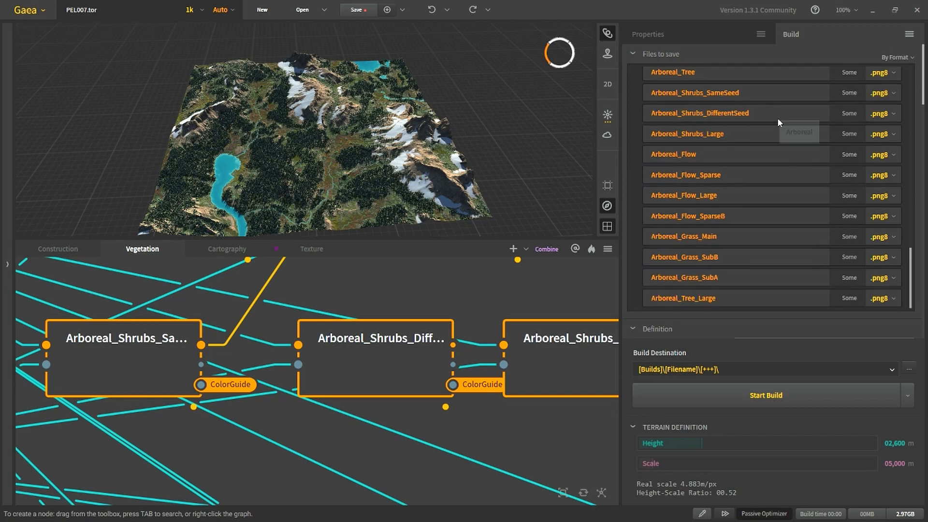
{"action": "scroll", "coordinate": [754, 218], "scroll_direction": "up", "scroll_amount": 2}
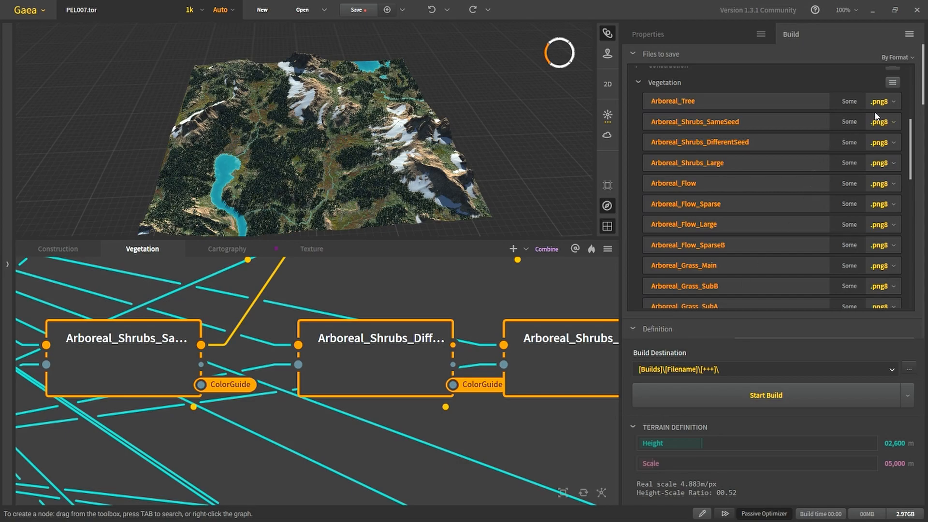
- Mark all outputs of Arboreal_Tree for export
{"action": "left_click", "coordinate": [847, 104]}
{"action": "left_click", "coordinate": [843, 208]}
{"action": "left_click", "coordinate": [199, 363]}
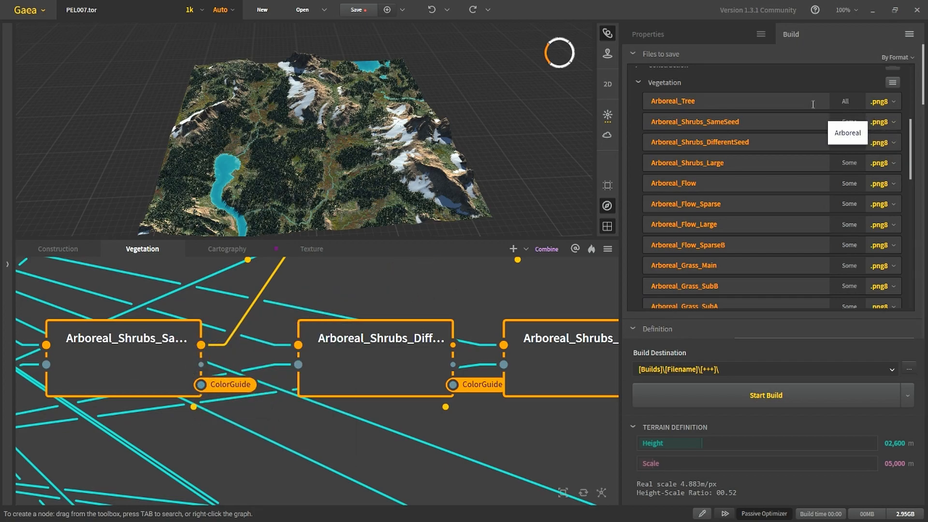
- Clear every export output of Arboreal_Tree and mark only Trees
{"action": "left_click", "coordinate": [863, 99]}
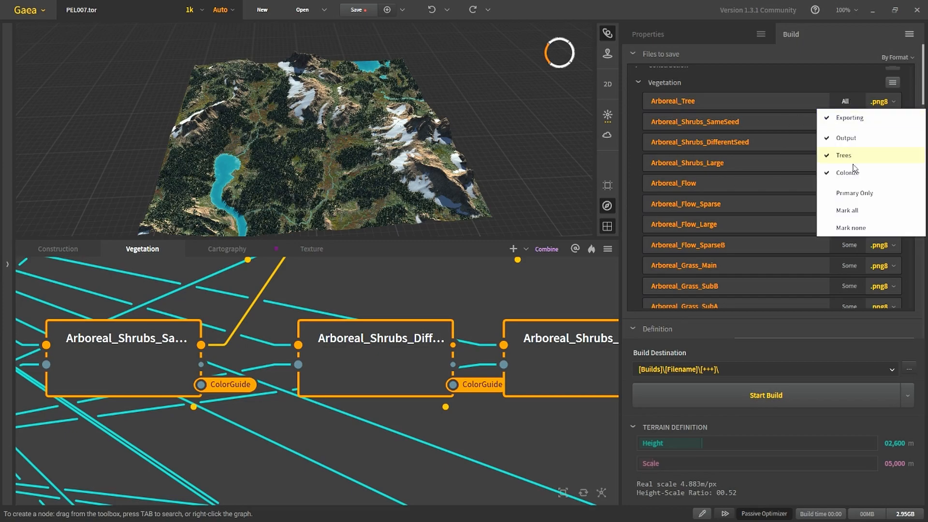
{"action": "left_click", "coordinate": [846, 224]}
{"action": "left_click", "coordinate": [846, 102]}
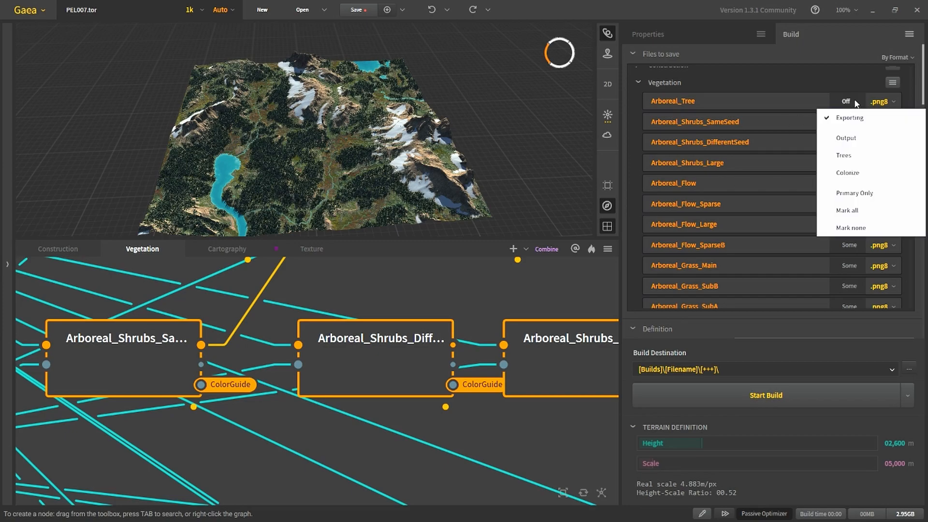
{"action": "left_click", "coordinate": [847, 157]}
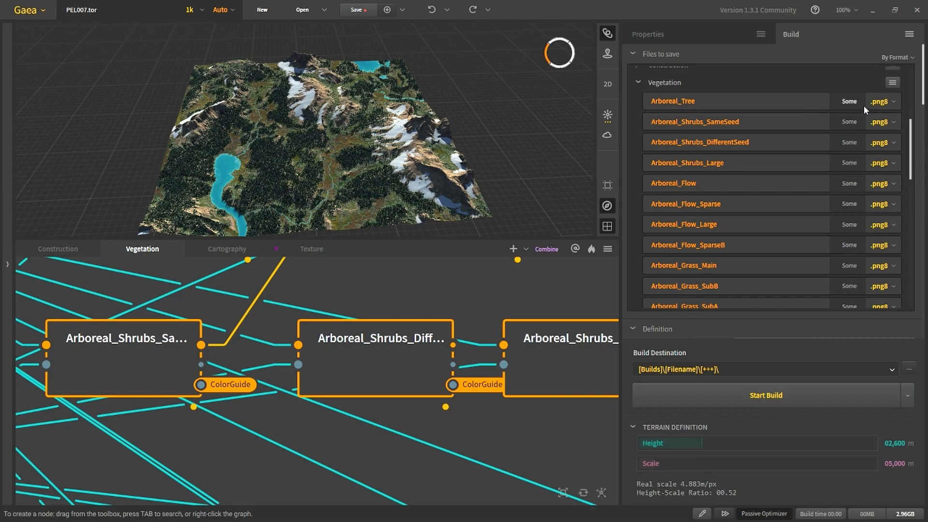
- Change the file format of all Vegetation nodes to PNG (16-bit)
{"action": "scroll", "coordinate": [832, 168], "scroll_direction": "down", "scroll_amount": 1}
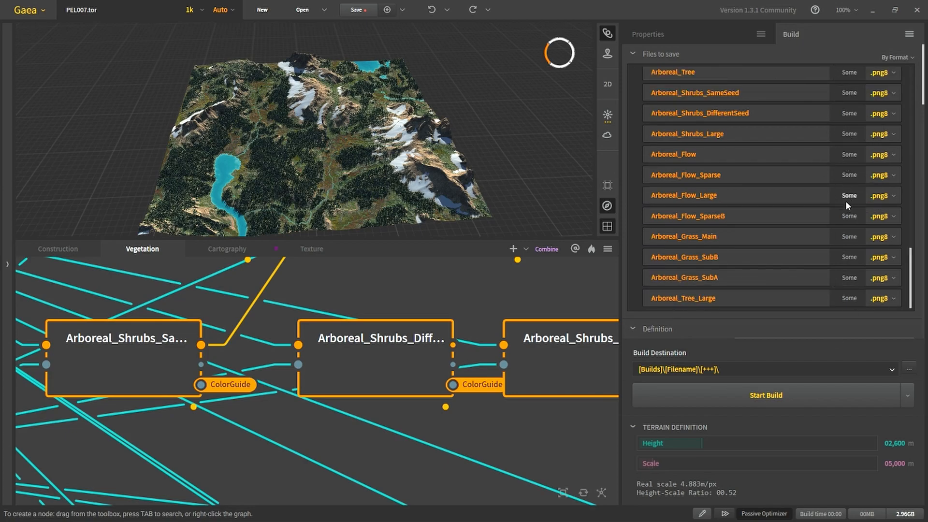
{"action": "scroll", "coordinate": [840, 239], "scroll_direction": "up", "scroll_amount": 2}
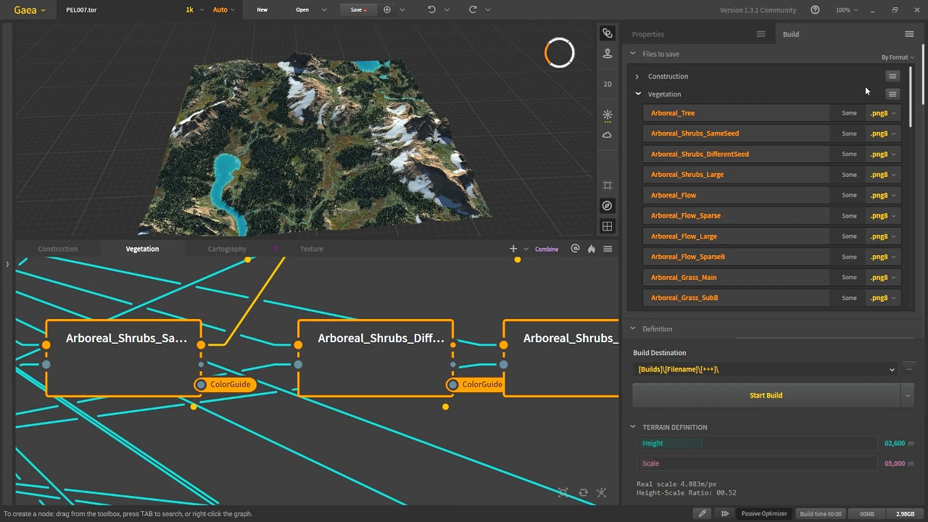
{"action": "left_click", "coordinate": [893, 94]}
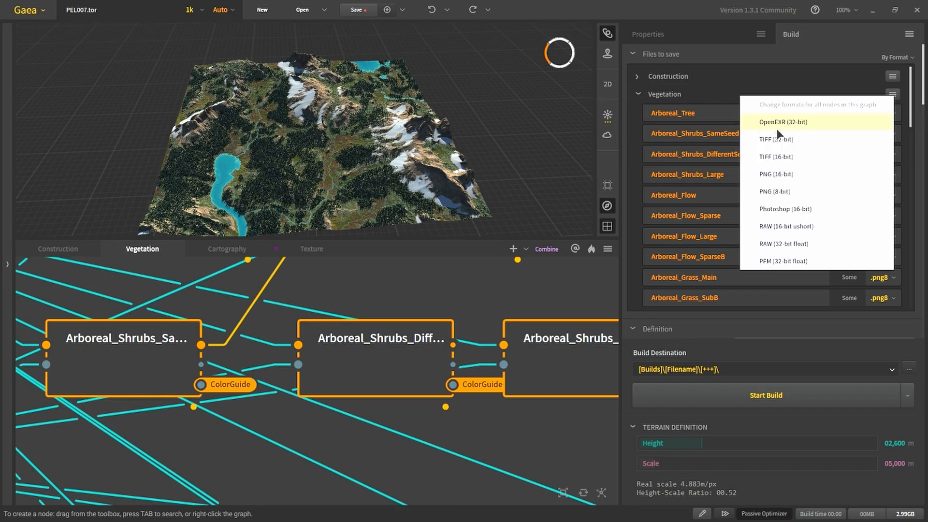
{"action": "left_click", "coordinate": [782, 173]}
{"action": "left_click", "coordinate": [510, 276]}
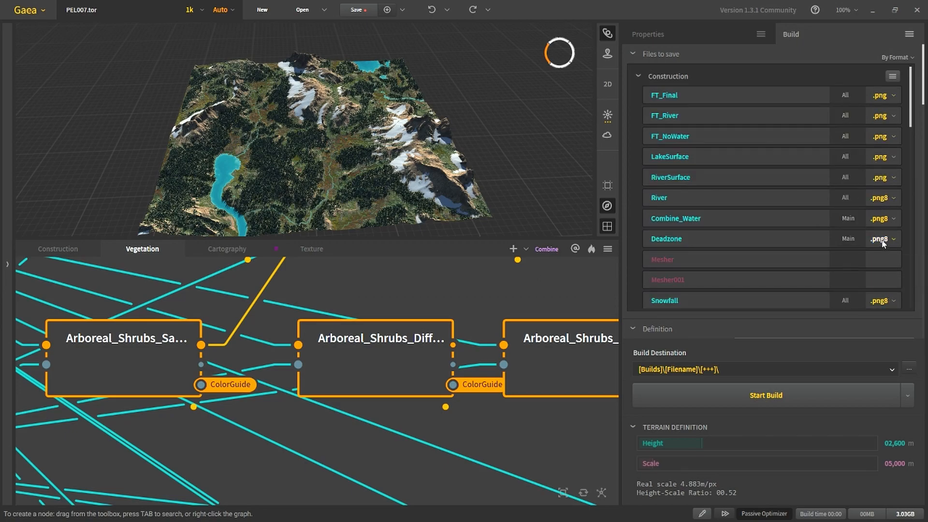
- Check the Construction files to save, then set all Vegetation nodes to the PNG (8-bit) format
{"action": "scroll", "coordinate": [880, 242], "scroll_direction": "down", "scroll_amount": 5}
{"action": "scroll", "coordinate": [853, 209], "scroll_direction": "down", "scroll_amount": 1}
{"action": "scroll", "coordinate": [891, 87], "scroll_direction": "up", "scroll_amount": 7}
{"action": "left_click", "coordinate": [637, 76]}
{"action": "left_click", "coordinate": [636, 94]}
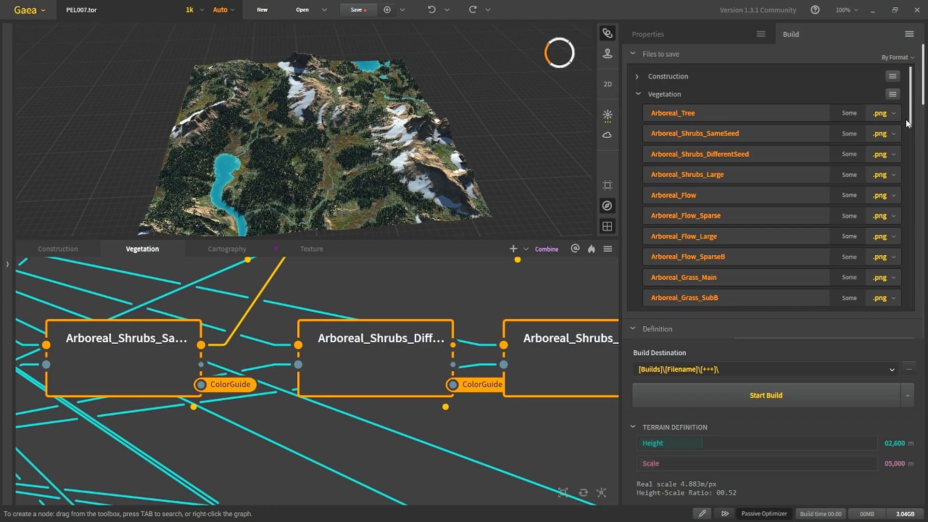
{"action": "left_click", "coordinate": [891, 95]}
{"action": "left_click", "coordinate": [756, 193]}
{"action": "left_click", "coordinate": [515, 274]}
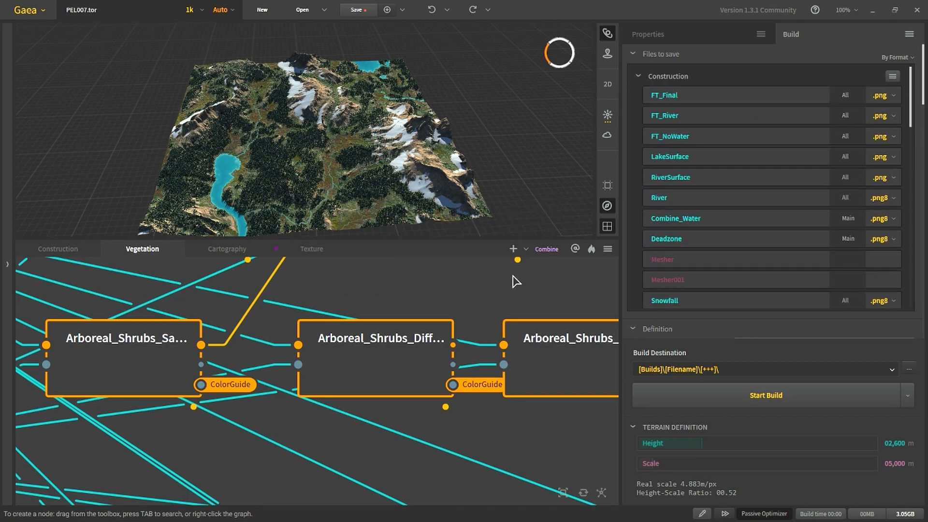
- Save the project and start the build, choosing to save the cached preview build
{"action": "scroll", "coordinate": [725, 190], "scroll_direction": "down", "scroll_amount": 10}
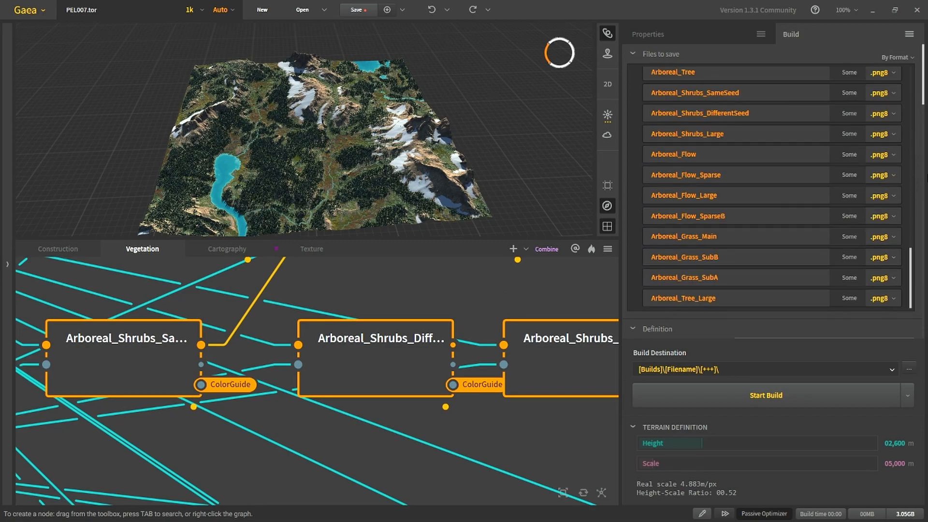
{"action": "left_click", "coordinate": [363, 11]}
{"action": "left_click", "coordinate": [779, 394]}
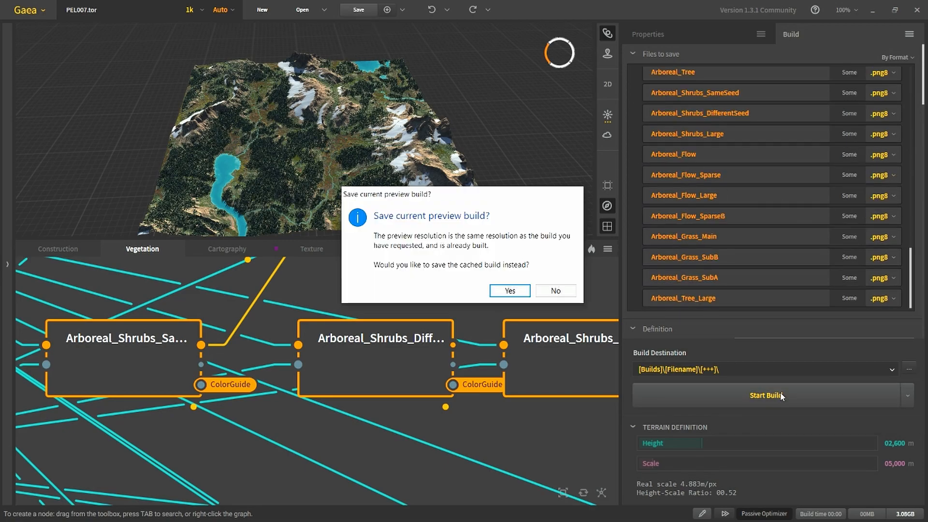
{"action": "left_click", "coordinate": [503, 291]}
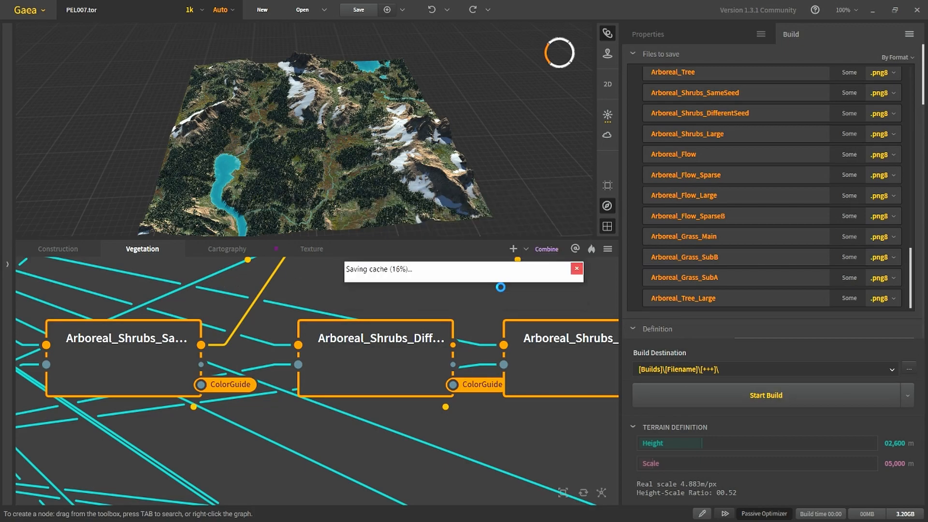
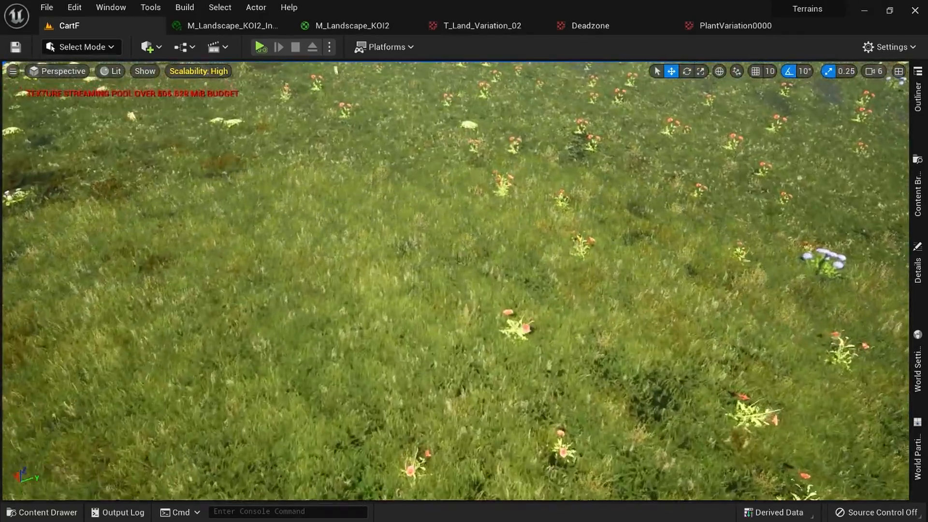
- Fly low over the Unreal Engine landscape to examine the grass colour variation and the flower and shrub placement
{"action": "right_click_drag", "start_coordinate": [455, 280], "coordinate": [759, 285]}
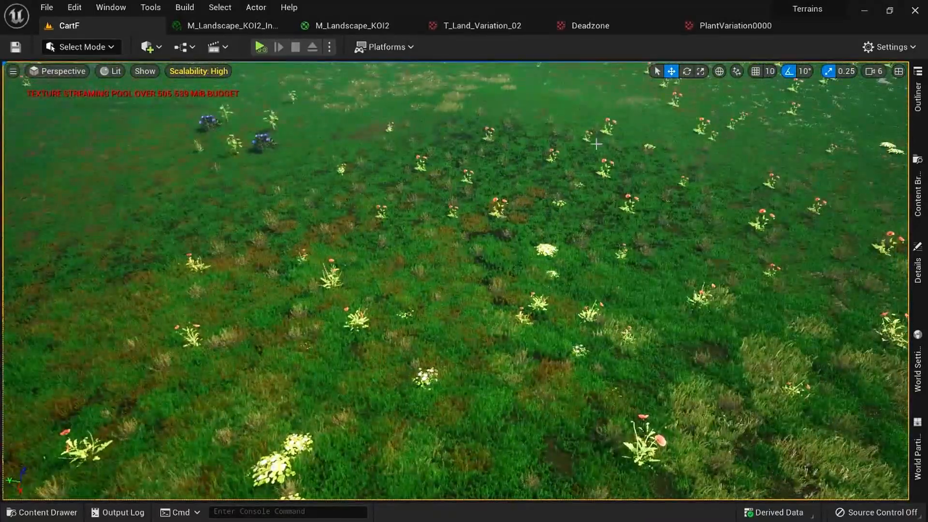
{"action": "key", "text": "w"}
{"action": "mouse_move", "coordinate": [478, 283]}
{"action": "right_mouse_down"}
{"action": "mouse_move", "coordinate": [338, 273]}
{"action": "mouse_move", "coordinate": [466, 275]}
{"action": "right_mouse_up"}
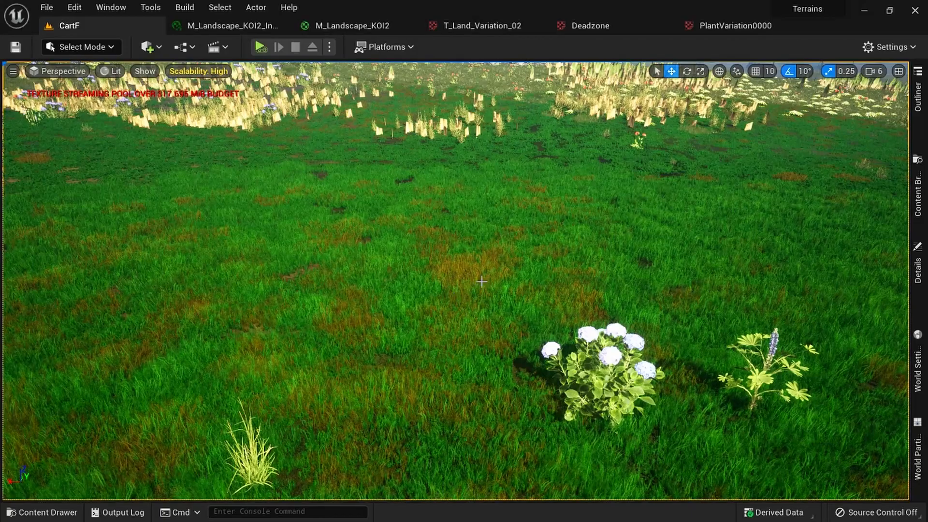
{"action": "key", "text": "e"}
{"action": "right_click_drag", "start_coordinate": [540, 294], "coordinate": [609, 237]}
{"action": "key", "text": "e"}
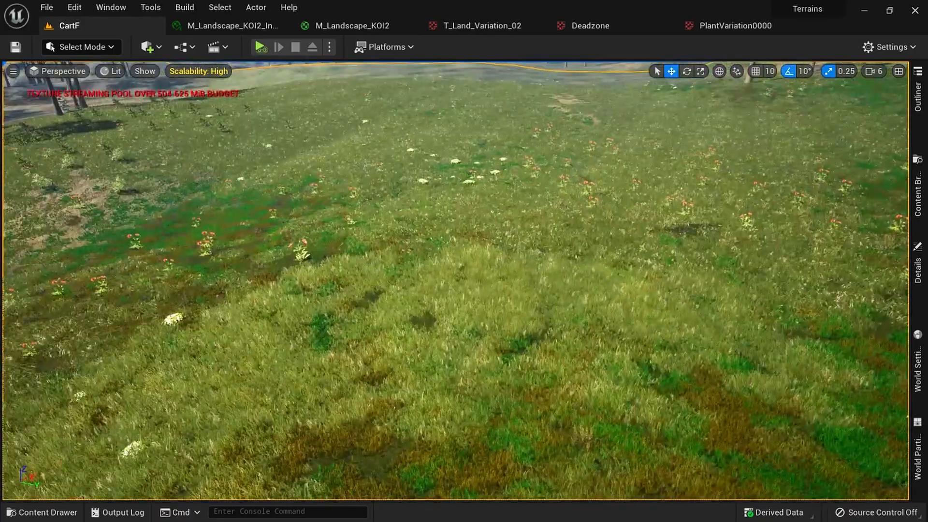
{"action": "mouse_move", "coordinate": [292, 414]}
{"action": "right_mouse_down"}
{"action": "mouse_move", "coordinate": [310, 369]}
{"action": "mouse_move", "coordinate": [242, 387]}
{"action": "mouse_move", "coordinate": [312, 392]}
{"action": "mouse_move", "coordinate": [300, 411]}
{"action": "right_mouse_up"}
{"action": "key", "text": "w"}
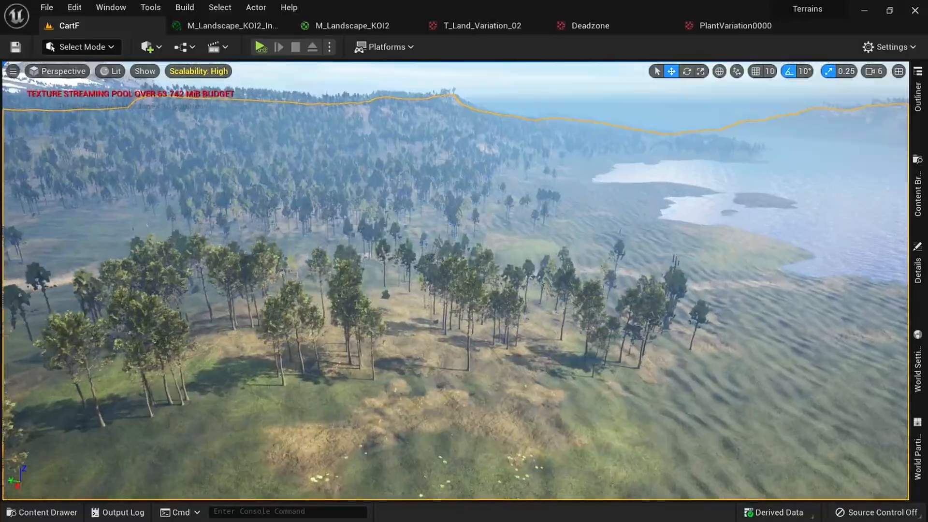
- Fly above the landscape's forest to examine how the trees are distributed across the terrain
{"action": "right_click_drag", "start_coordinate": [455, 280], "coordinate": [430, 309]}
{"action": "key", "text": "w"}
{"action": "right_click_drag", "start_coordinate": [738, 272], "coordinate": [710, 257]}
{"action": "right_click_drag", "start_coordinate": [447, 356], "coordinate": [407, 357]}
{"action": "key", "text": "e"}
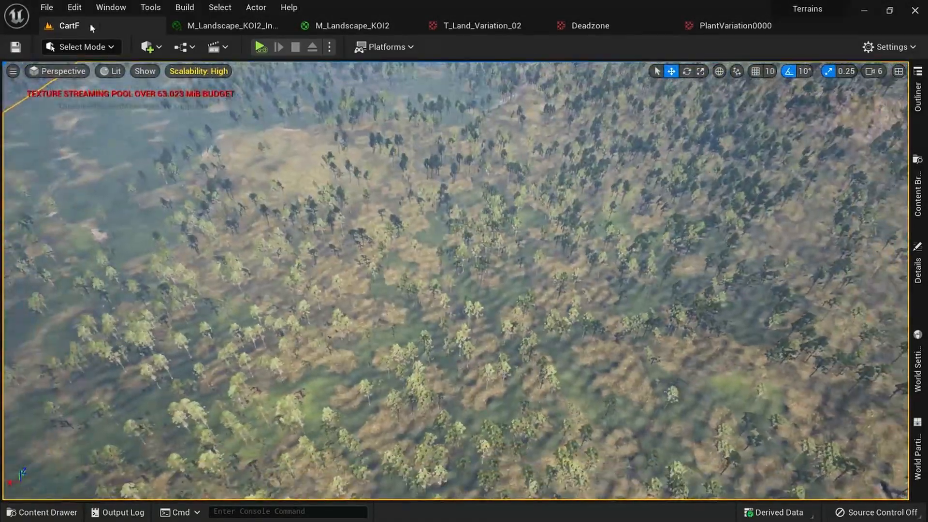
- Set the Foliage scalability to Low and view the bare landscape texturing around the lake and mountains
{"action": "left_click", "coordinate": [198, 71]}
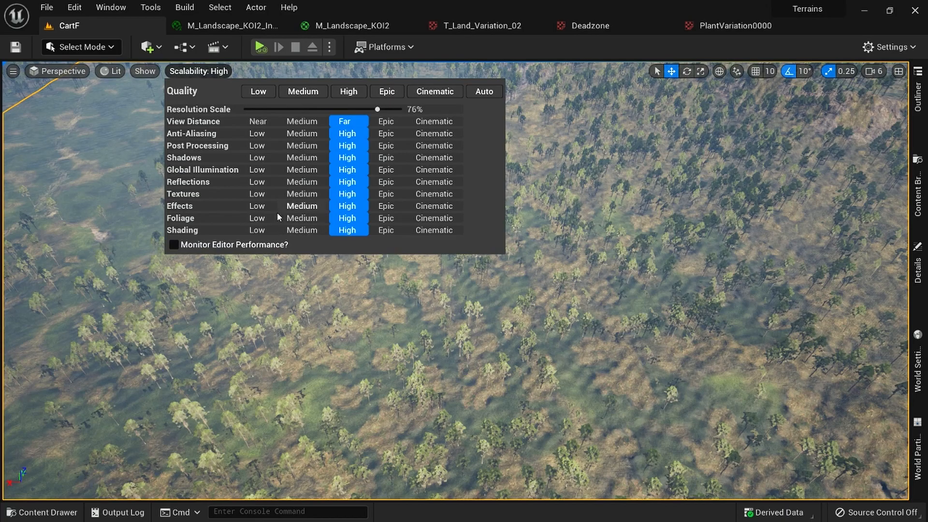
{"action": "left_click", "coordinate": [257, 218]}
{"action": "right_click_drag", "start_coordinate": [434, 280], "coordinate": [667, 290]}
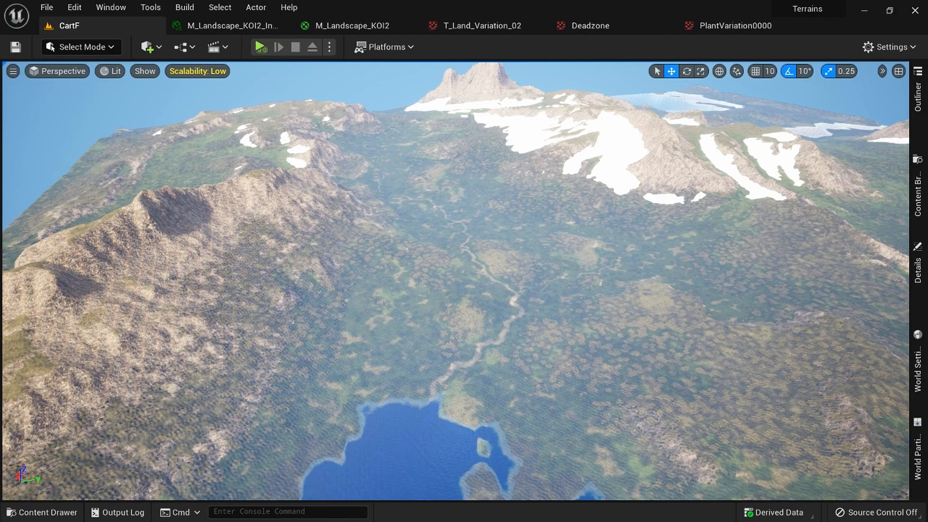
- Save the current level as a new level named CartG in the Maps folder
{"action": "right_click_drag", "start_coordinate": [463, 280], "coordinate": [532, 287]}
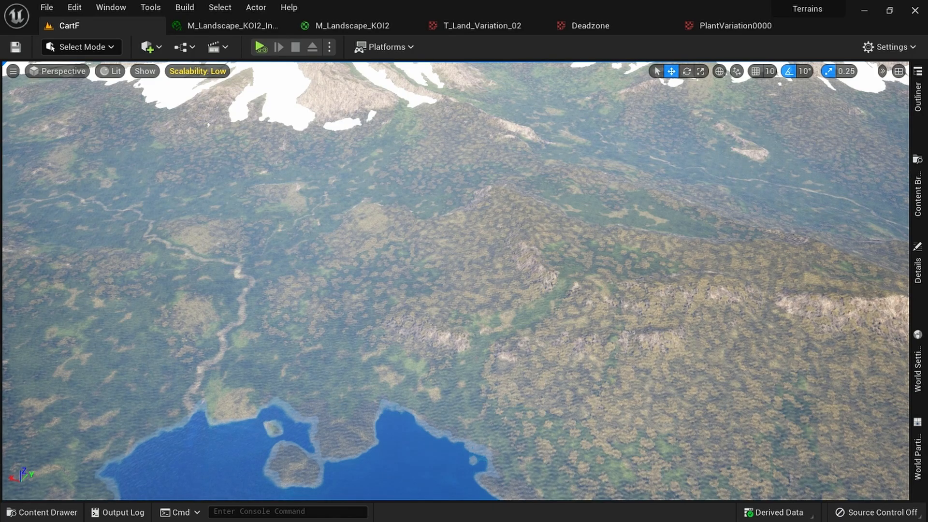
{"action": "right_click_drag", "start_coordinate": [570, 213], "coordinate": [561, 280]}
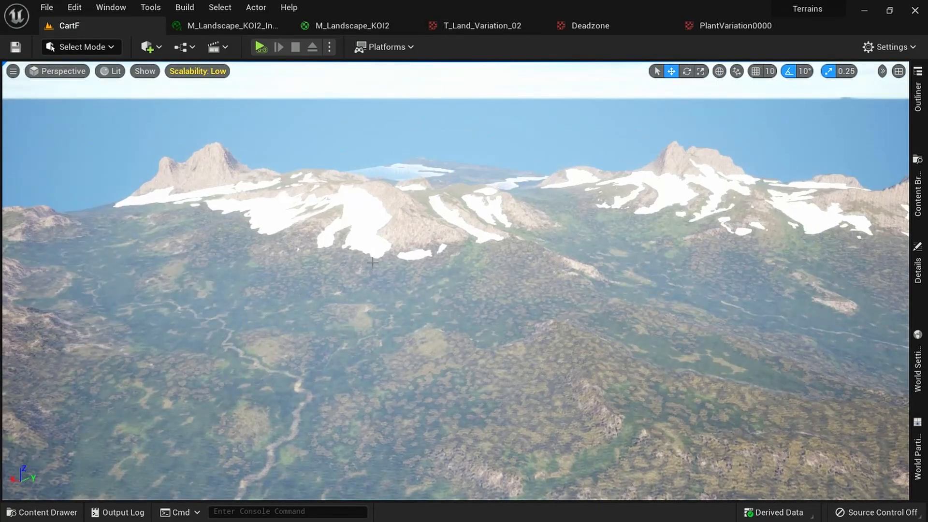
{"action": "right_click_drag", "start_coordinate": [585, 291], "coordinate": [536, 290]}
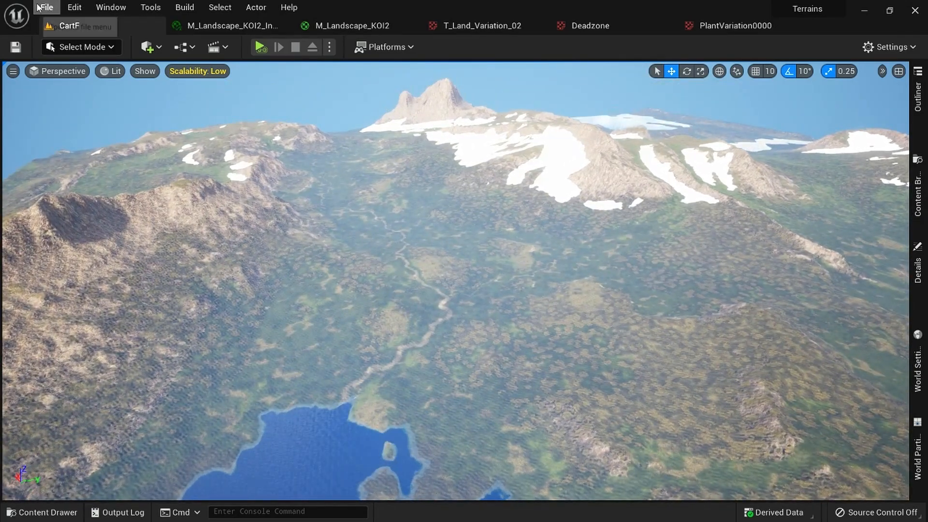
{"action": "left_click", "coordinate": [41, 7]}
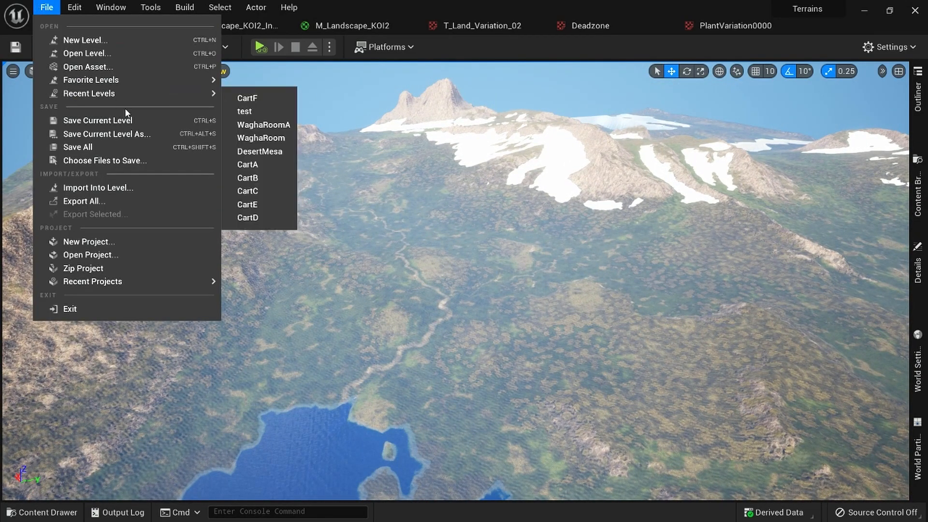
{"action": "left_click", "coordinate": [106, 134]}
{"action": "left_click", "coordinate": [269, 449]}
{"action": "key", "text": "BackSpace"}
{"action": "type", "text": "G"}
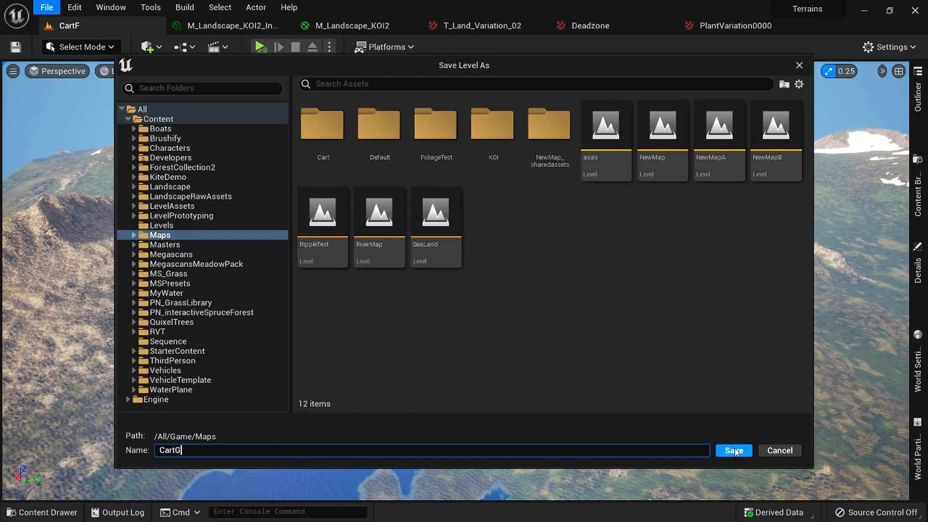
{"action": "left_click", "coordinate": [734, 450]}
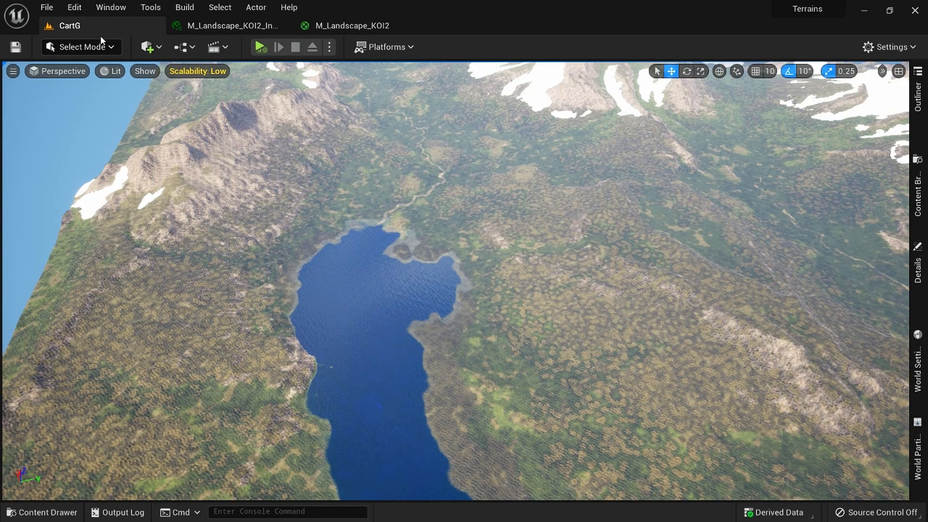
- Switch to Landscape mode and clear all paint data from the edit layer named Layer, confirming the removal
{"action": "left_click", "coordinate": [91, 47]}
{"action": "left_click", "coordinate": [105, 80]}
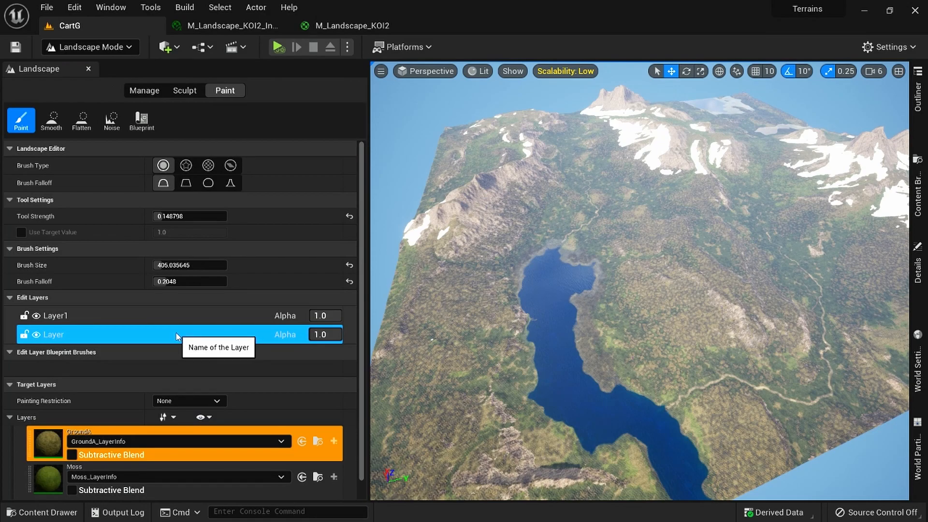
{"action": "right_click", "coordinate": [178, 336]}
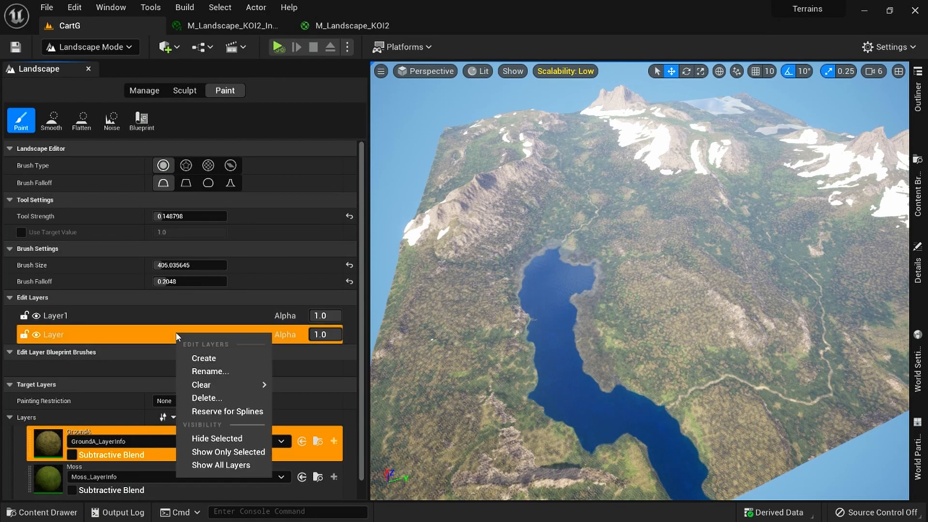
{"action": "mouse_move", "coordinate": [236, 389]}
{"action": "mouse_move", "coordinate": [297, 389]}
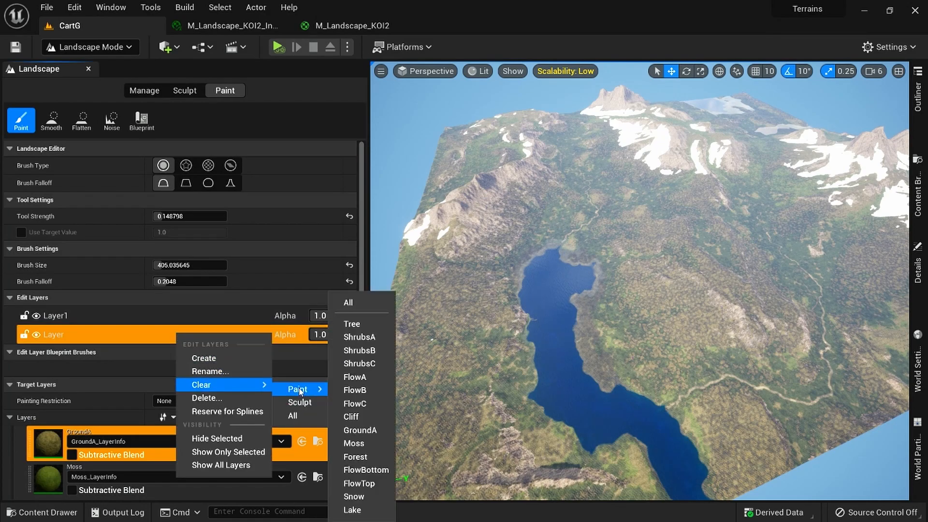
{"action": "left_click", "coordinate": [352, 307]}
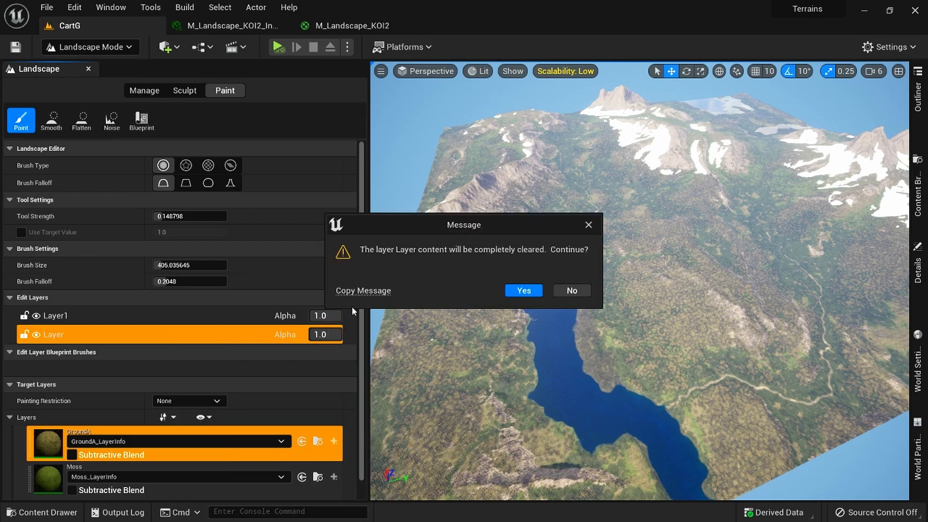
{"action": "left_click", "coordinate": [524, 290]}
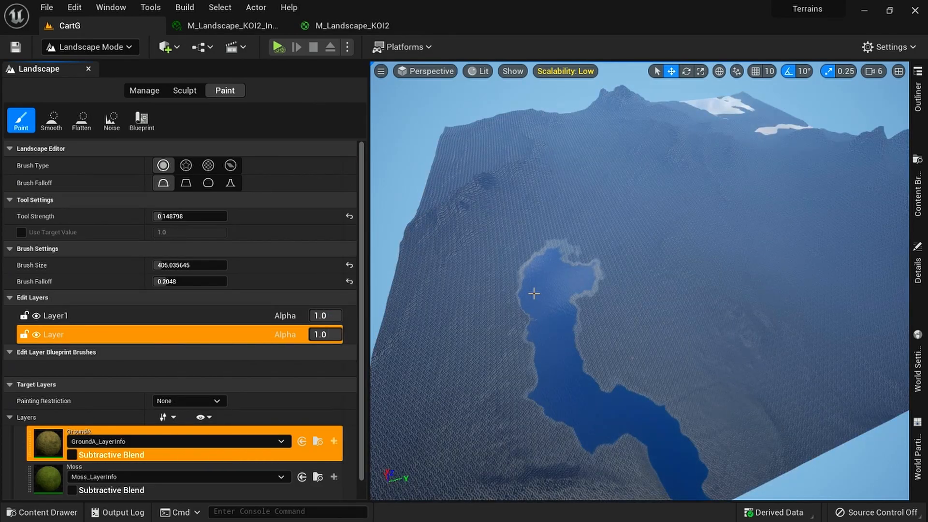
- Fill the whole landscape with the Cliff target layer as its base texture
{"action": "right_click_drag", "start_coordinate": [642, 304], "coordinate": [585, 305]}
{"action": "scroll", "coordinate": [175, 330], "scroll_direction": "down", "scroll_amount": 10}
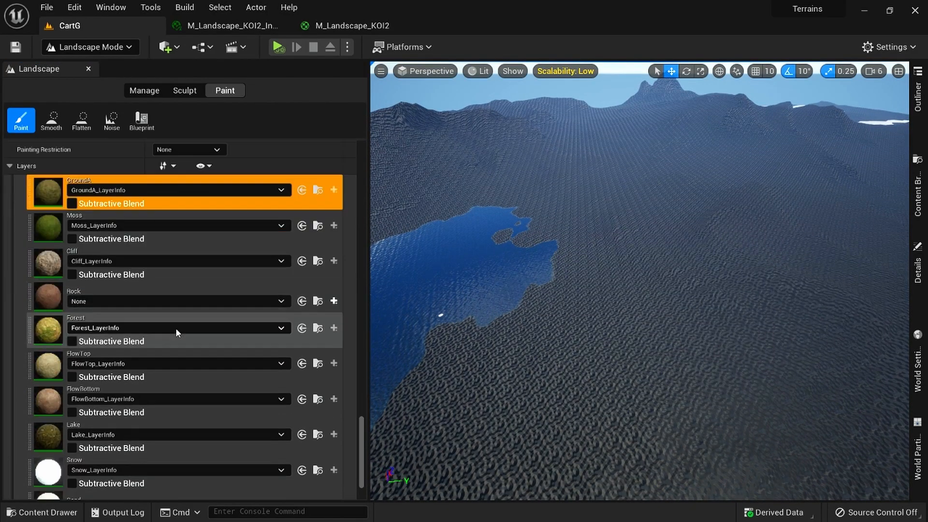
{"action": "left_click", "coordinate": [54, 269]}
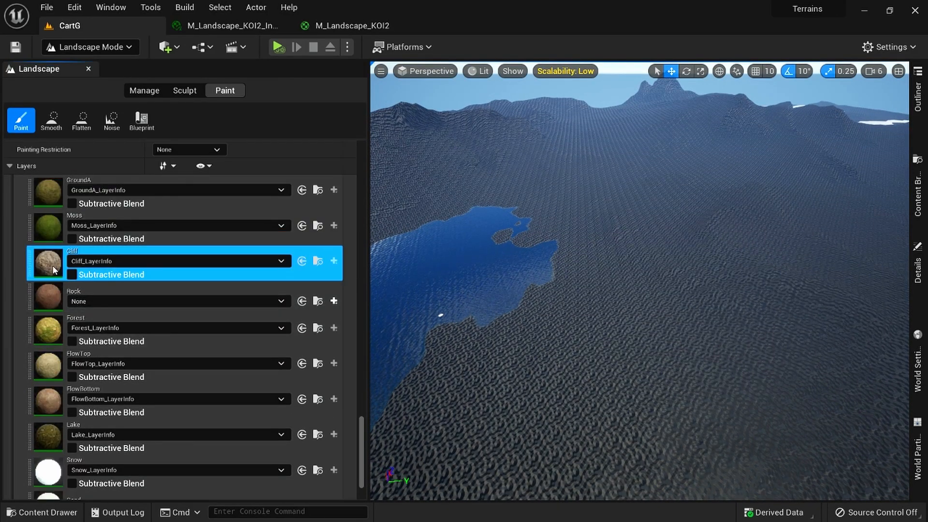
{"action": "right_click", "coordinate": [53, 265]}
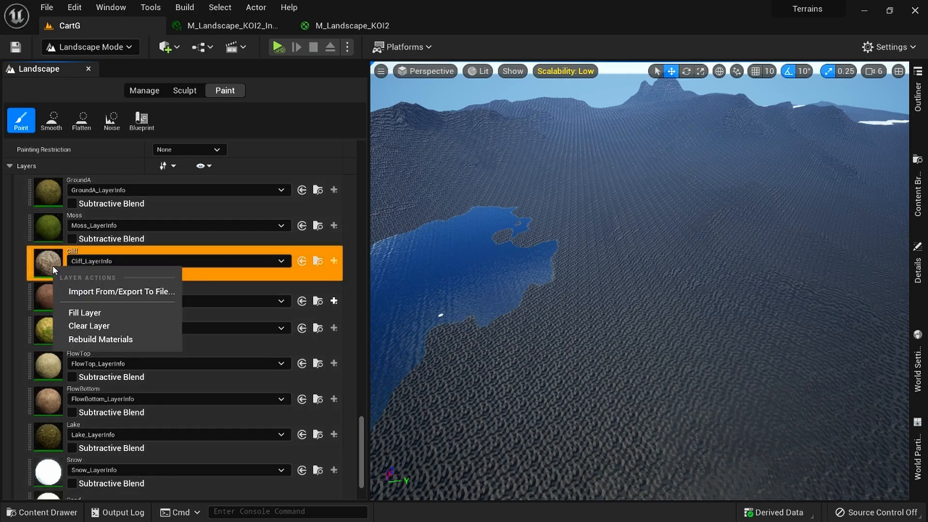
{"action": "left_click", "coordinate": [95, 309]}
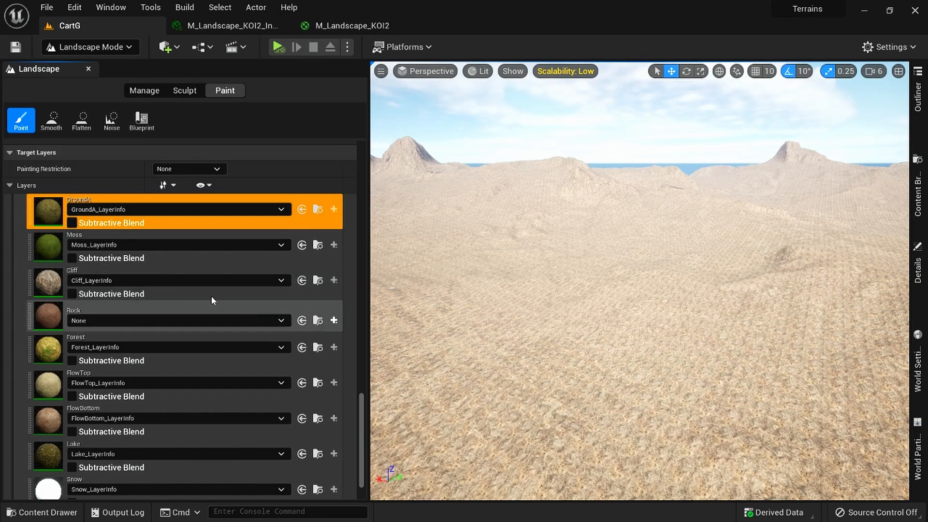
- Open the landscape Import tool from the GroundA layer and expand its list of layers
{"action": "right_click", "coordinate": [54, 211]}
{"action": "left_click", "coordinate": [155, 235]}
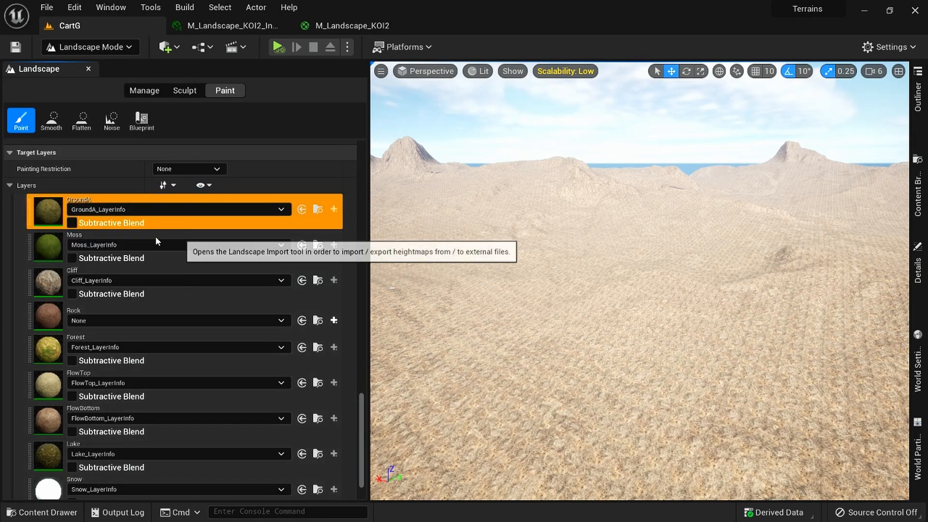
{"action": "left_click", "coordinate": [9, 248]}
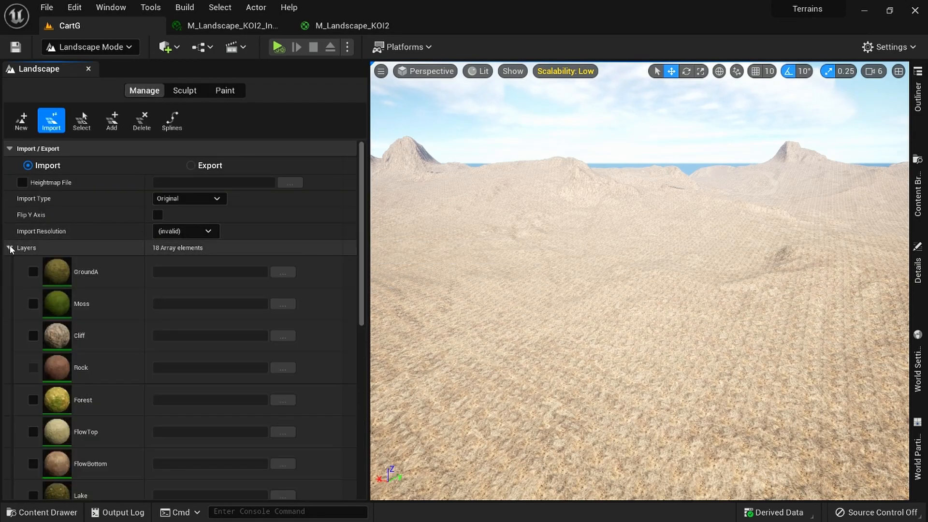
{"action": "scroll", "coordinate": [244, 257], "scroll_direction": "down", "scroll_amount": 2}
{"action": "scroll", "coordinate": [243, 254], "scroll_direction": "down", "scroll_amount": 7}
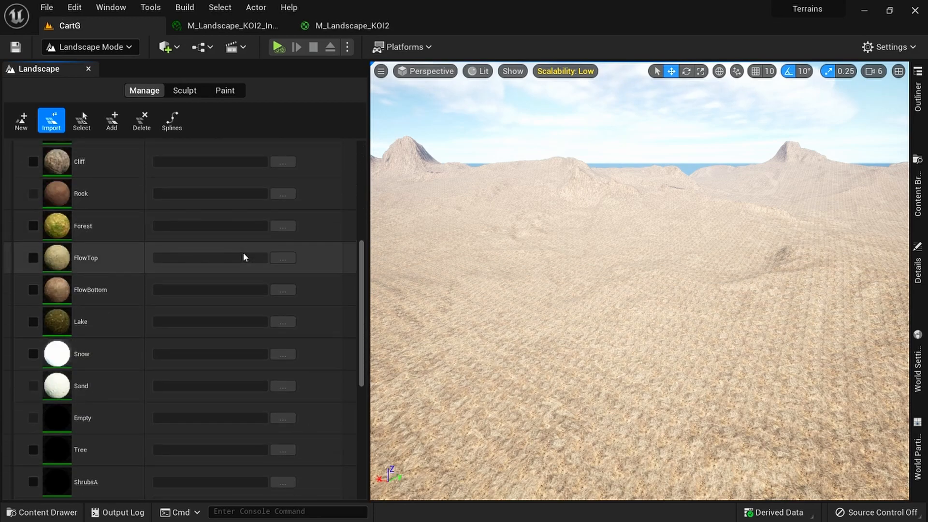
{"action": "scroll", "coordinate": [243, 252], "scroll_direction": "up", "scroll_amount": 6}
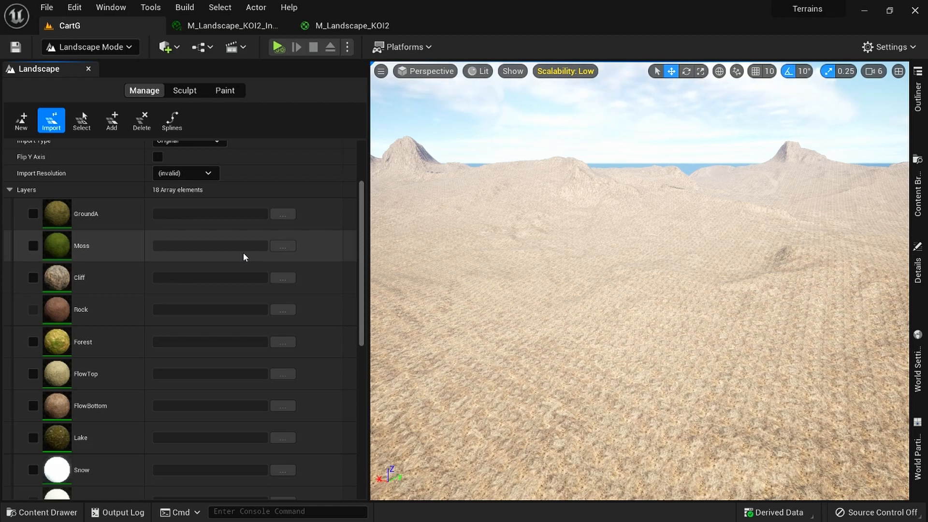
- Enable the Lake and FlowTop layers for import and assign them the lake mask and Rivera files from FinalRenders/A001/001
{"action": "left_click", "coordinate": [34, 438]}
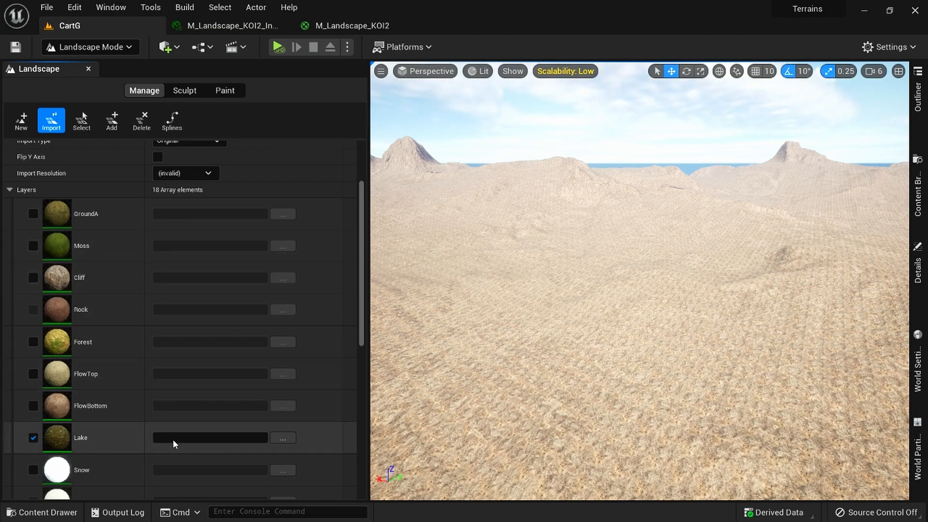
{"action": "left_click", "coordinate": [284, 439]}
{"action": "double_click", "coordinate": [226, 164]}
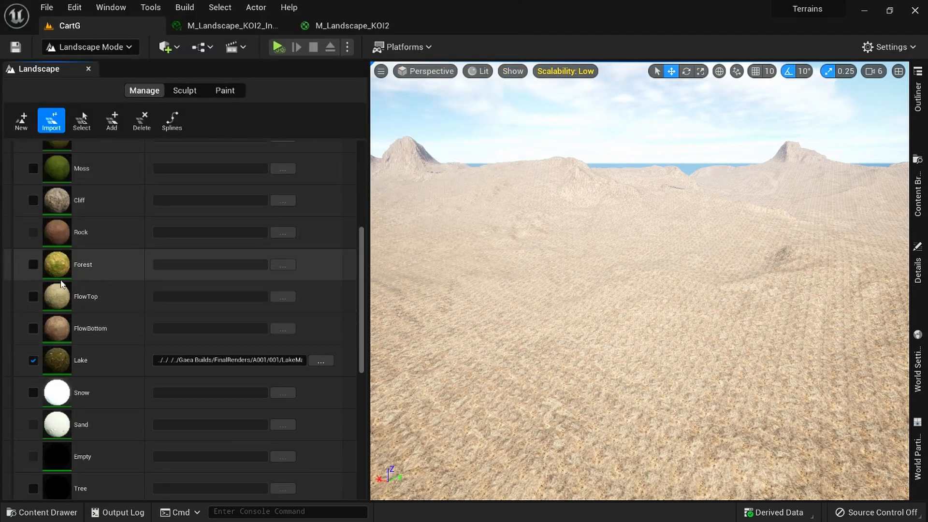
{"action": "left_click", "coordinate": [32, 296]}
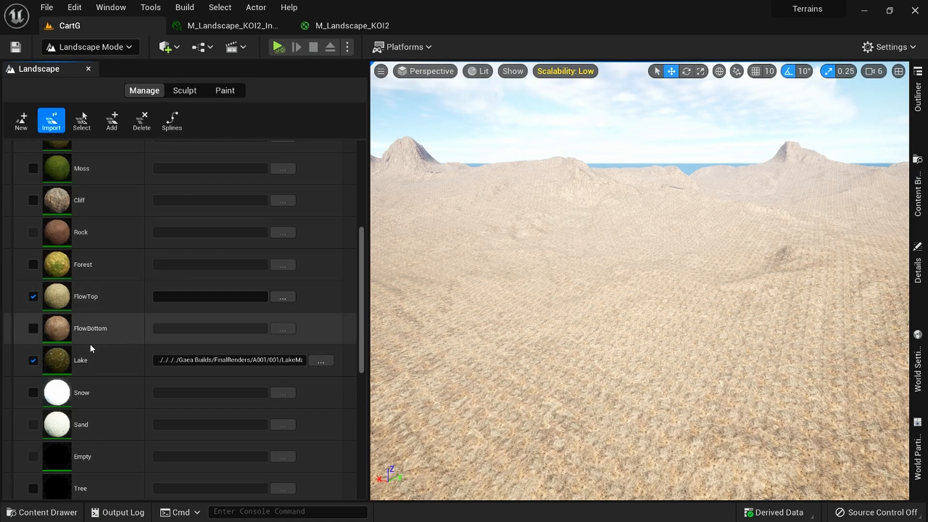
{"action": "left_click", "coordinate": [285, 299]}
{"action": "double_click", "coordinate": [334, 121]}
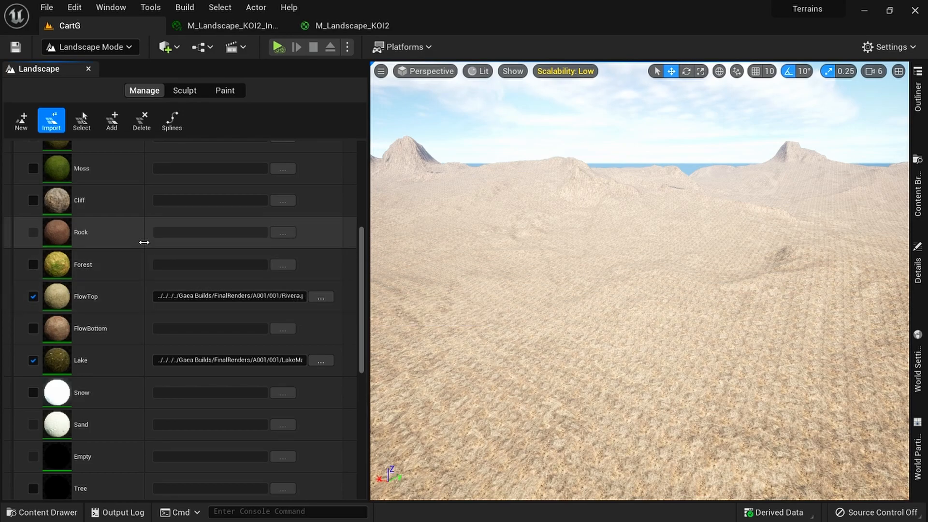
- Enable the Snow layer for import and assign it the snow mask file from FinalRenders/A001/001
{"action": "scroll", "coordinate": [140, 251], "scroll_direction": "down", "scroll_amount": 1}
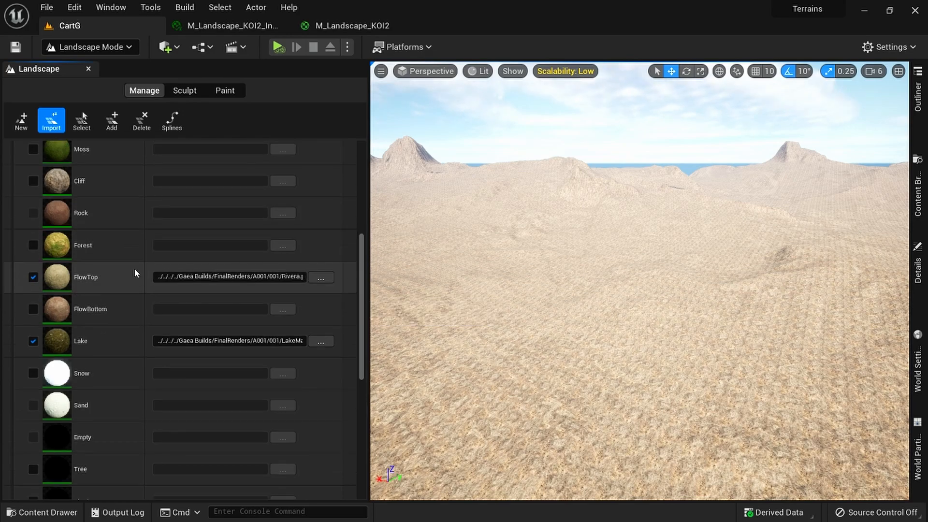
{"action": "left_click", "coordinate": [33, 373]}
{"action": "left_click", "coordinate": [282, 374]}
{"action": "double_click", "coordinate": [152, 201]}
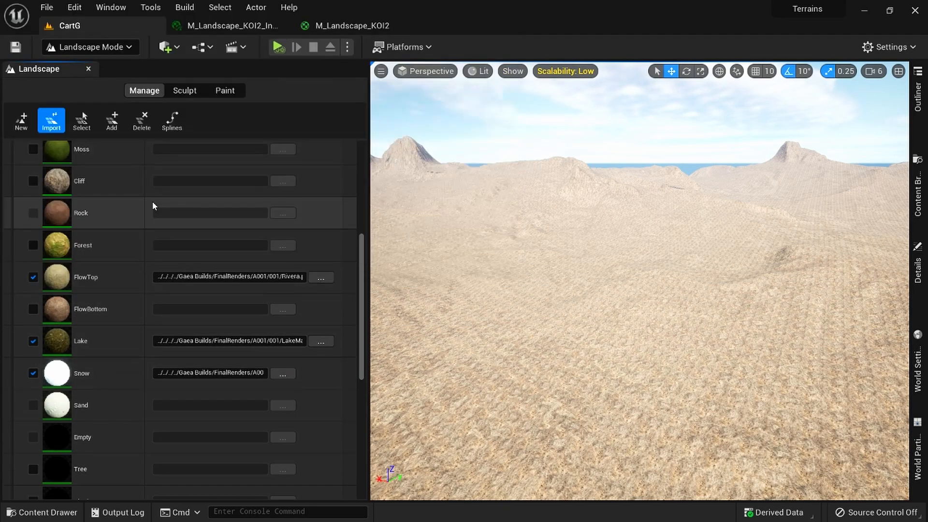
- Enable the Moss layer for import and assign it the Arboreal_Grass_Main-TreeMask.png file
{"action": "scroll", "coordinate": [160, 218], "scroll_direction": "up", "scroll_amount": 3}
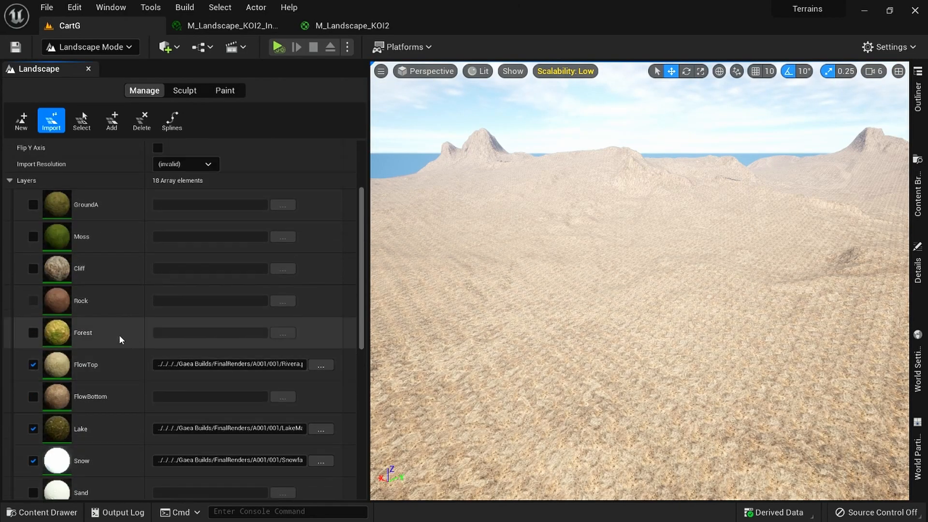
{"action": "left_click", "coordinate": [32, 236]}
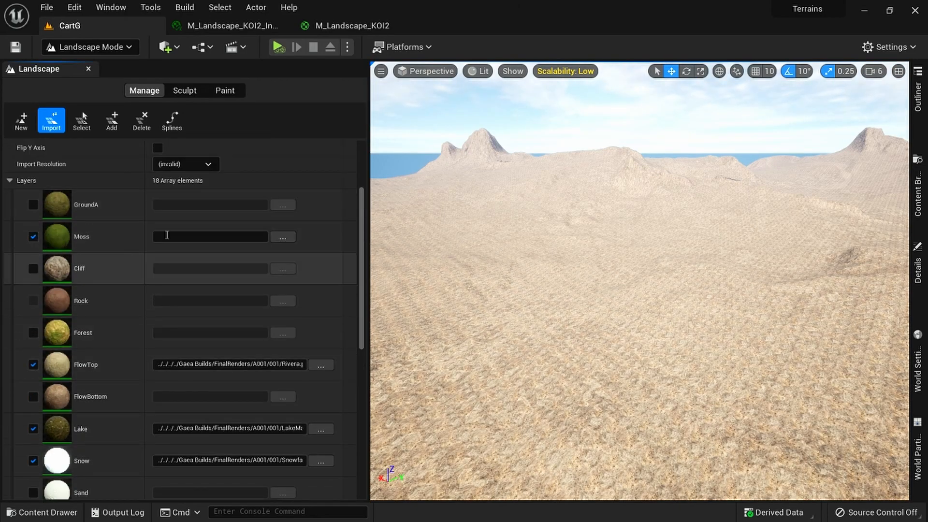
{"action": "left_click", "coordinate": [279, 238]}
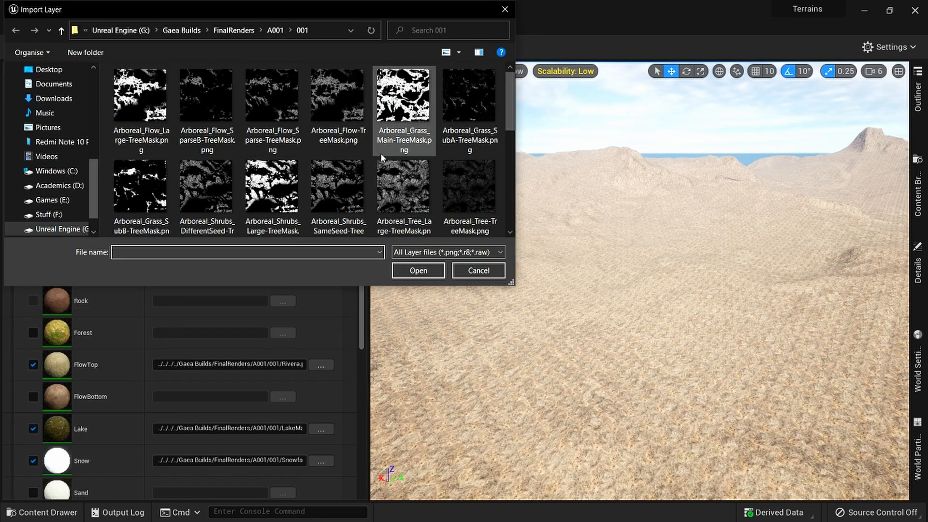
{"action": "double_click", "coordinate": [397, 129]}
- Assign Arboreal mask files from FinalRenders/A001/001 to the Forest and GroundA layers
{"action": "left_click", "coordinate": [240, 344]}
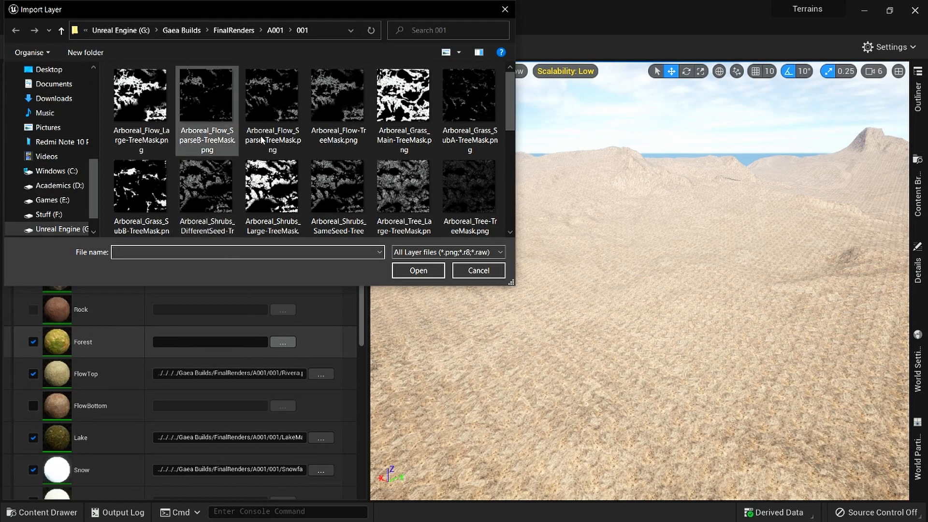
{"action": "scroll", "coordinate": [442, 174], "scroll_direction": "down", "scroll_amount": 1}
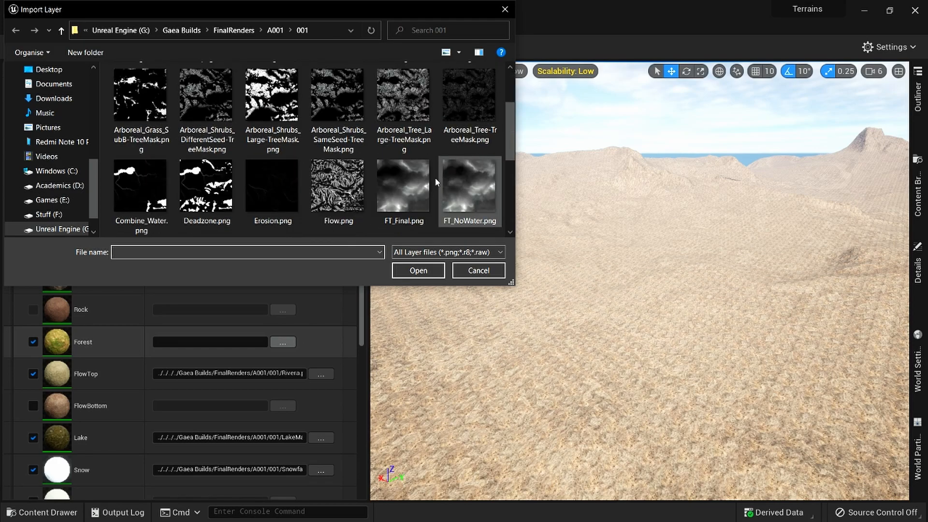
{"action": "double_click", "coordinate": [397, 143]}
{"action": "scroll", "coordinate": [141, 203], "scroll_direction": "down", "scroll_amount": 1}
{"action": "scroll", "coordinate": [134, 161], "scroll_direction": "up", "scroll_amount": 2}
{"action": "scroll", "coordinate": [129, 204], "scroll_direction": "down", "scroll_amount": 2}
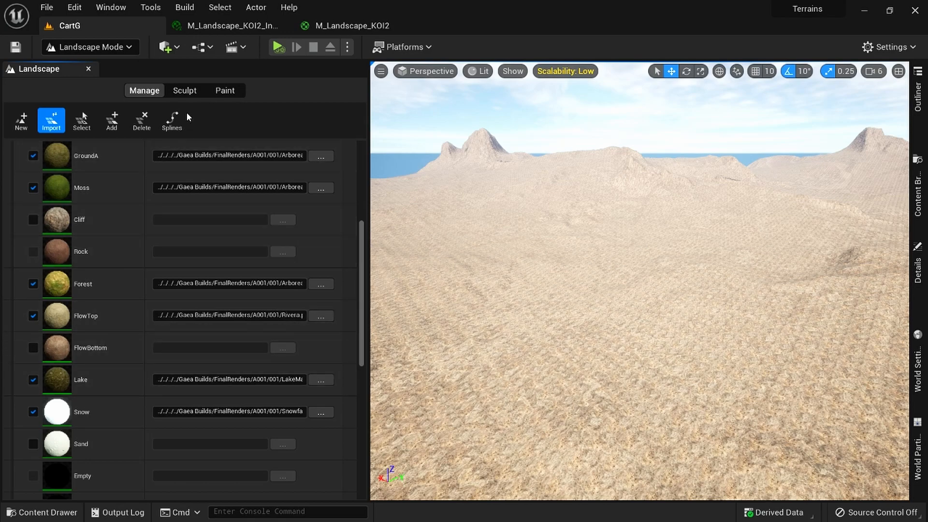
- Open the M_Landscape_KOI2 material graph and examine the Tree, Shrubs and Flow inputs of its Layer Blend node
{"action": "left_click", "coordinate": [344, 25]}
{"action": "scroll", "coordinate": [550, 351], "scroll_direction": "down", "scroll_amount": 1}
{"action": "scroll", "coordinate": [531, 299], "scroll_direction": "up", "scroll_amount": 13}
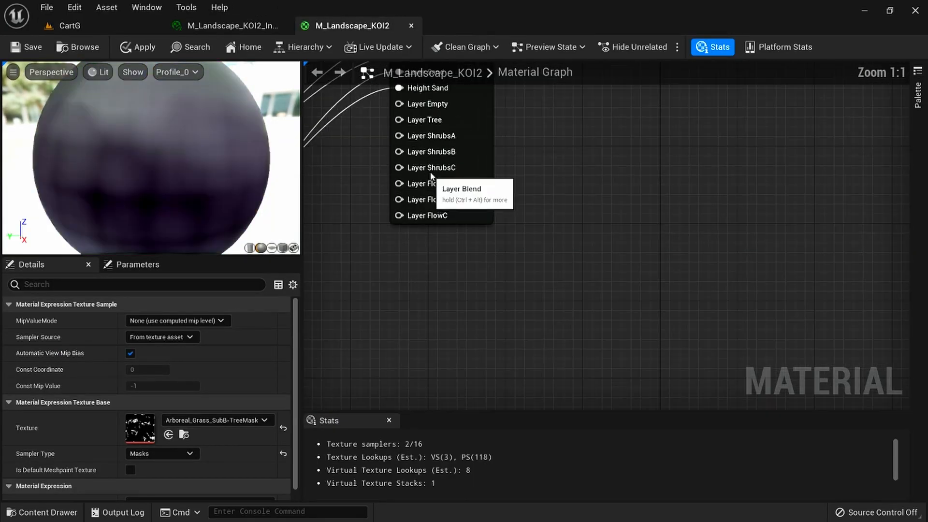
{"action": "left_click", "coordinate": [565, 223]}
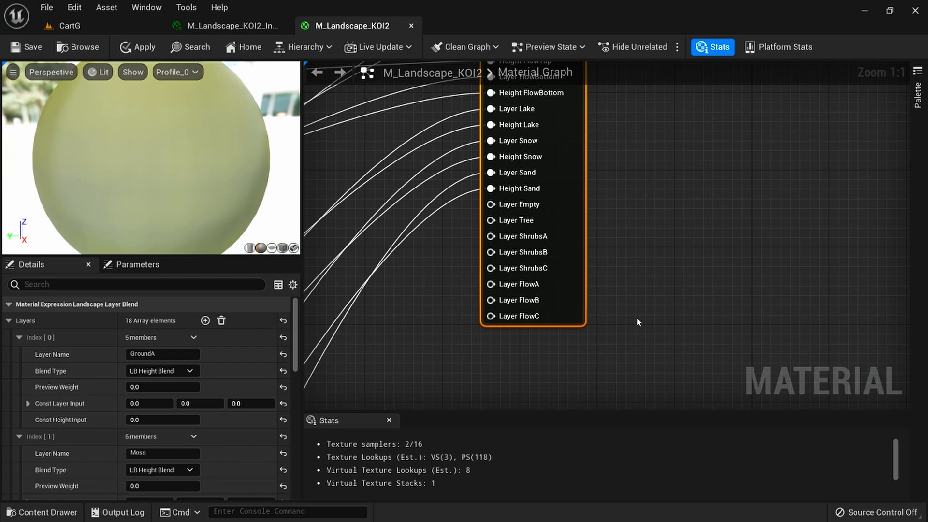
- Enable the Tree, ShrubsA, ShrubsB, ShrubsC, FlowA, FlowB and FlowC layers for import in the CartG level's landscape
{"action": "left_click", "coordinate": [115, 26]}
{"action": "scroll", "coordinate": [260, 259], "scroll_direction": "down", "scroll_amount": 4}
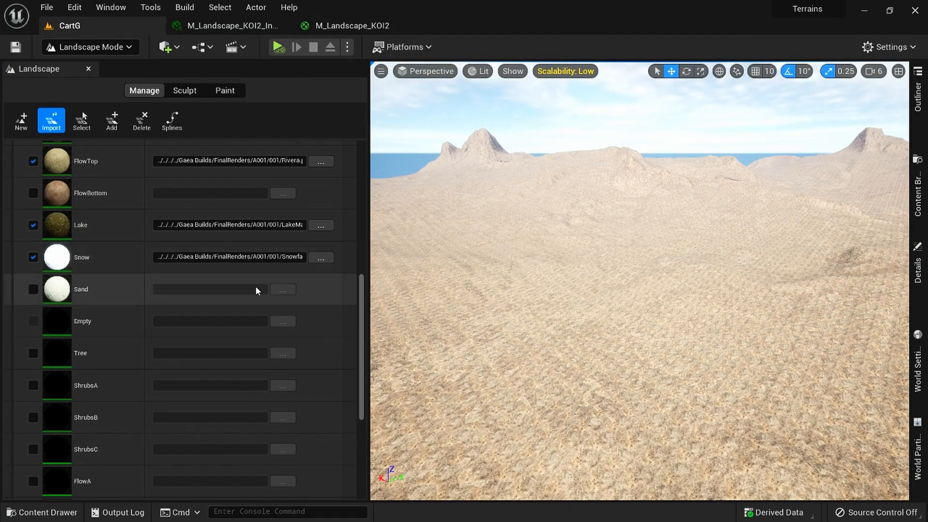
{"action": "scroll", "coordinate": [256, 289], "scroll_direction": "down", "scroll_amount": 4}
{"action": "left_click", "coordinate": [32, 218]}
{"action": "left_click", "coordinate": [33, 250]}
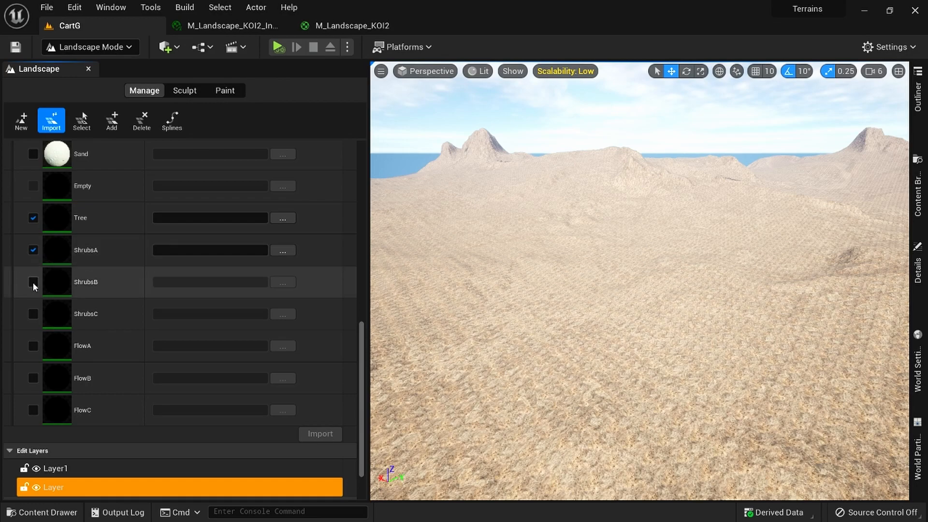
{"action": "left_click", "coordinate": [33, 282]}
{"action": "left_click", "coordinate": [33, 314]}
{"action": "left_click", "coordinate": [33, 345]}
{"action": "left_click", "coordinate": [33, 378]}
{"action": "left_click", "coordinate": [33, 409]}
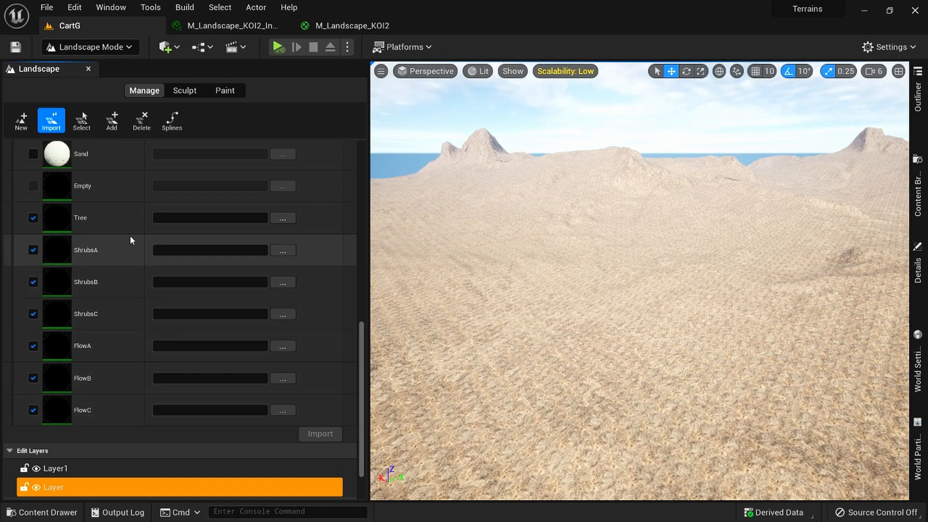
- Assign Arboreal_Tree_Large-TreeMask.png to the Tree layer and Arboreal_Shrubs_Large-TreeMask.png to the ShrubsA layer
{"action": "left_click", "coordinate": [282, 218]}
{"action": "scroll", "coordinate": [316, 184], "scroll_direction": "down", "scroll_amount": 5}
{"action": "scroll", "coordinate": [352, 192], "scroll_direction": "up", "scroll_amount": 5}
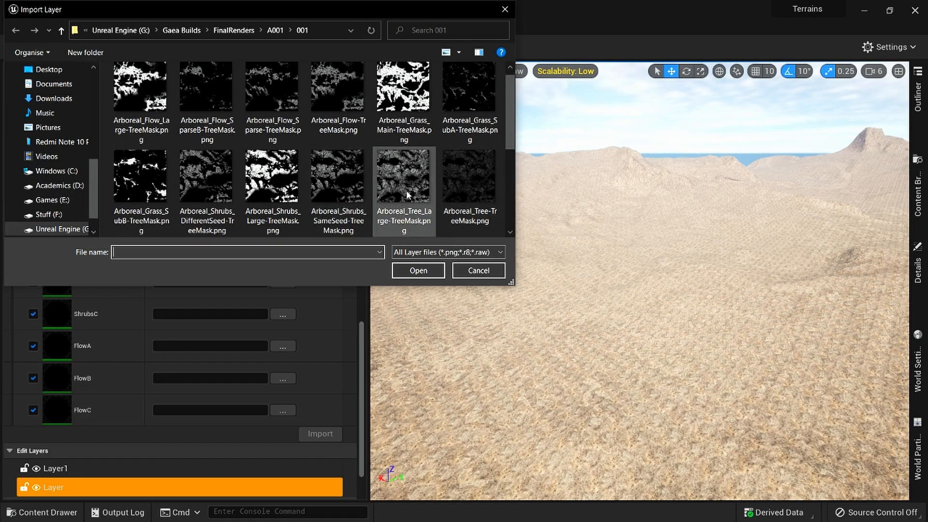
{"action": "double_click", "coordinate": [407, 194]}
{"action": "left_click", "coordinate": [286, 250]}
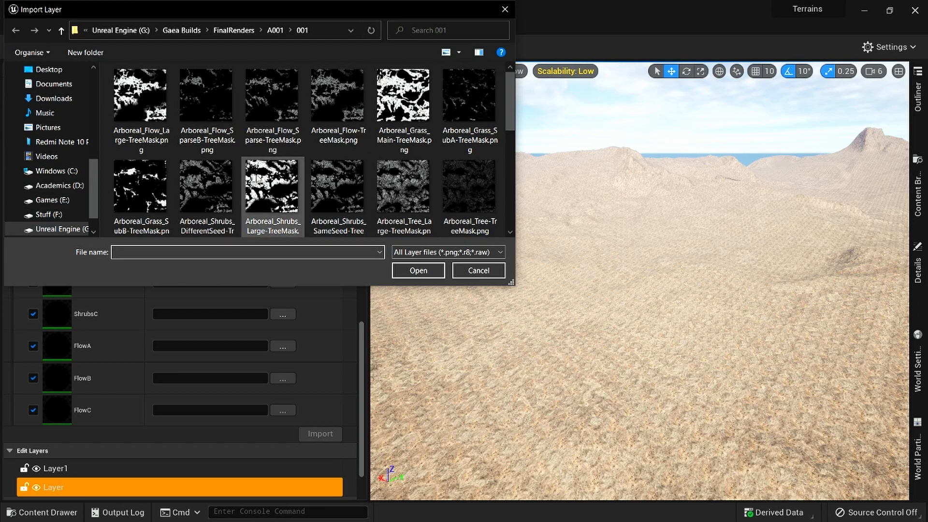
{"action": "scroll", "coordinate": [162, 194], "scroll_direction": "down", "scroll_amount": 2}
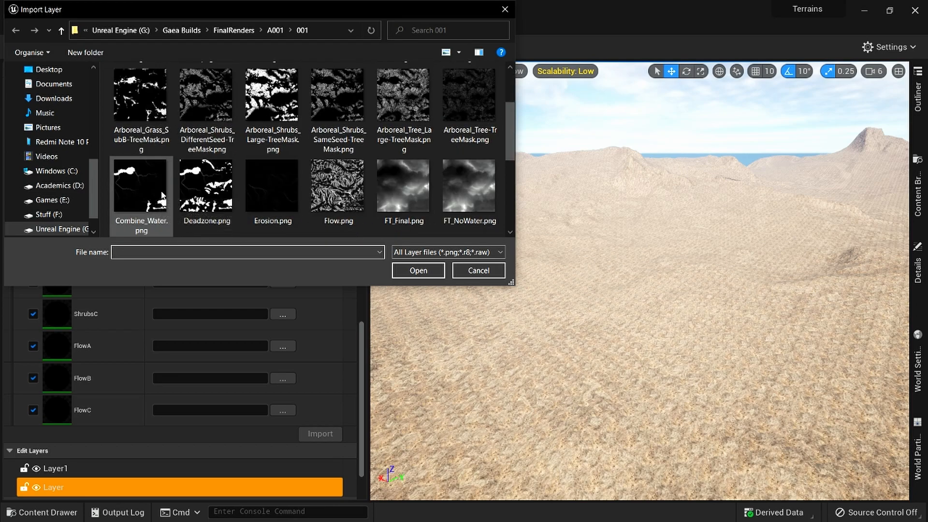
{"action": "double_click", "coordinate": [269, 122]}
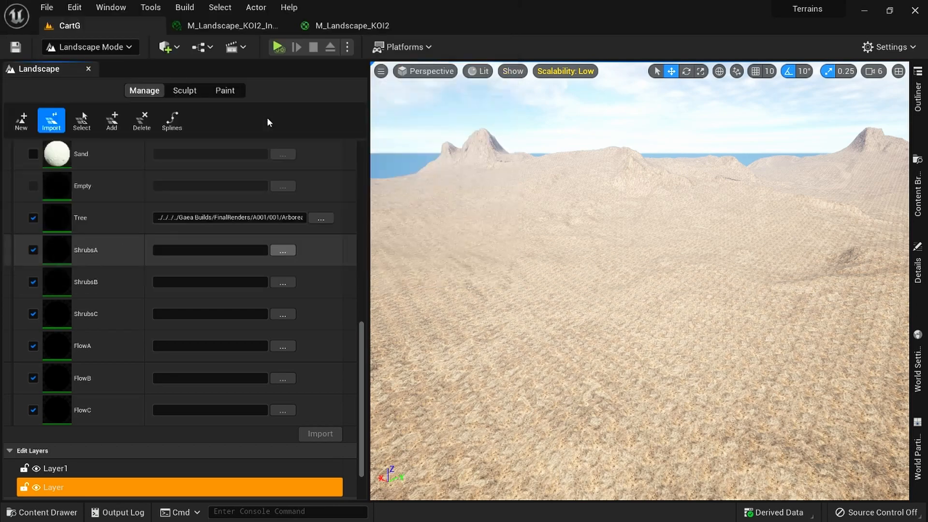
- Assign the Arboreal_Shrubs_SameSeed mask file to the ShrubsB layer and the Arboreal_Shrubs_DifferentSeed mask file to ShrubsC
{"action": "left_click", "coordinate": [284, 282]}
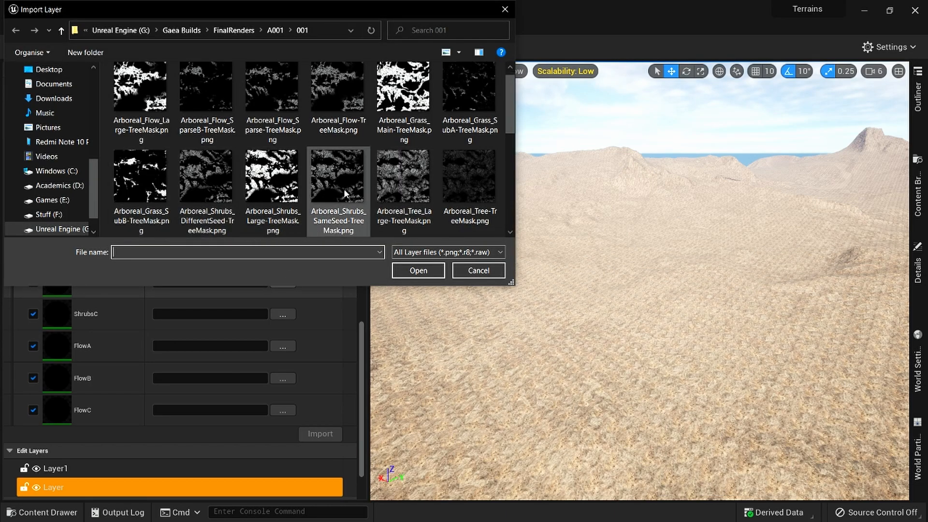
{"action": "double_click", "coordinate": [331, 235]}
{"action": "left_click", "coordinate": [289, 318]}
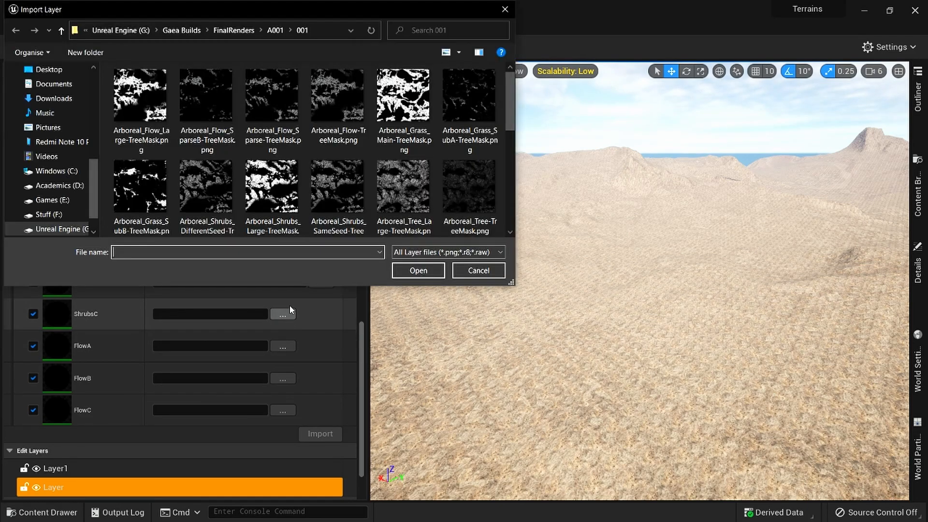
{"action": "double_click", "coordinate": [217, 222]}
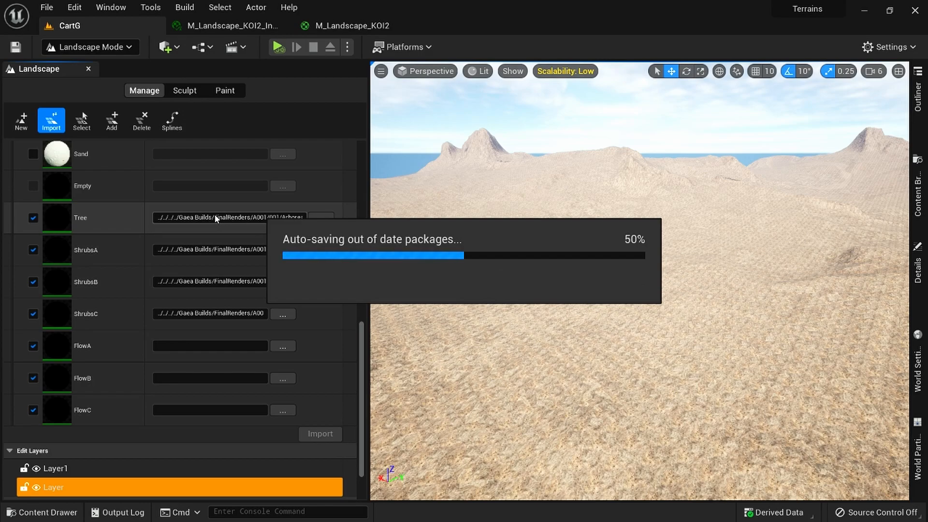
- Assign Arboreal_Flow_Large-TreeMask.png to FlowA, Arboreal_Flow_Sparse-TreeMask.png to FlowB and an Arboreal mask file to FlowC
{"action": "left_click", "coordinate": [282, 346]}
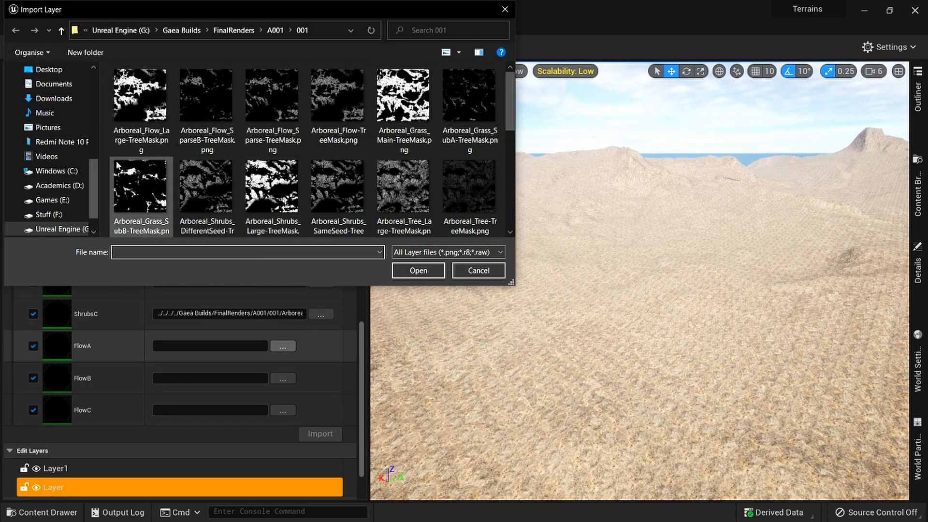
{"action": "double_click", "coordinate": [143, 126]}
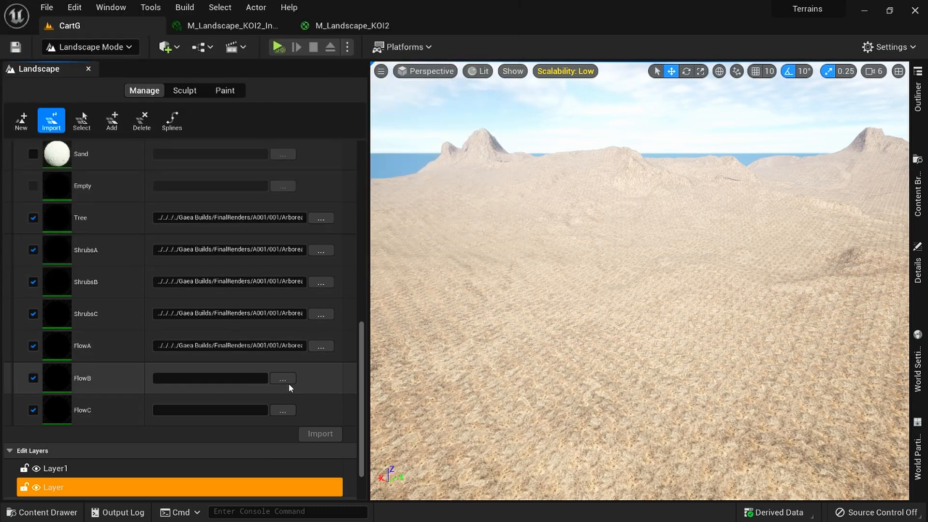
{"action": "left_click", "coordinate": [282, 378]}
{"action": "double_click", "coordinate": [273, 138]}
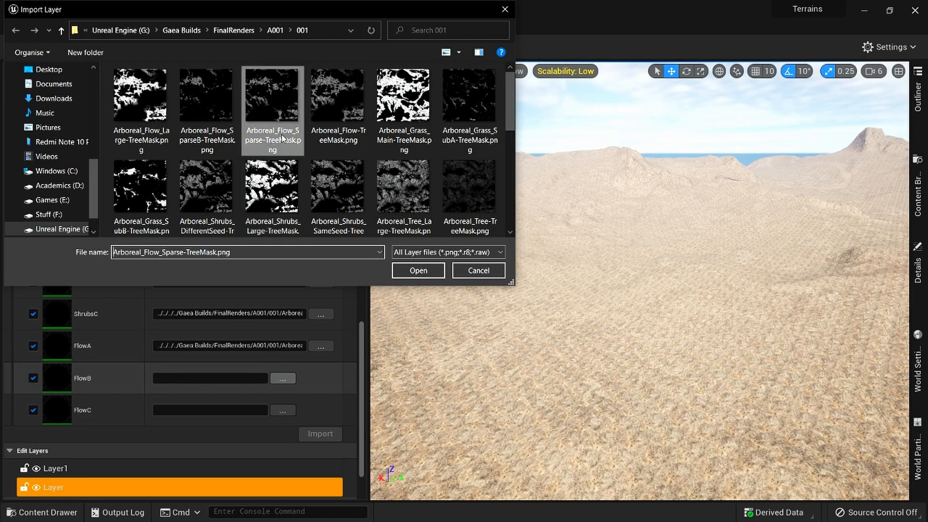
{"action": "left_click", "coordinate": [287, 411]}
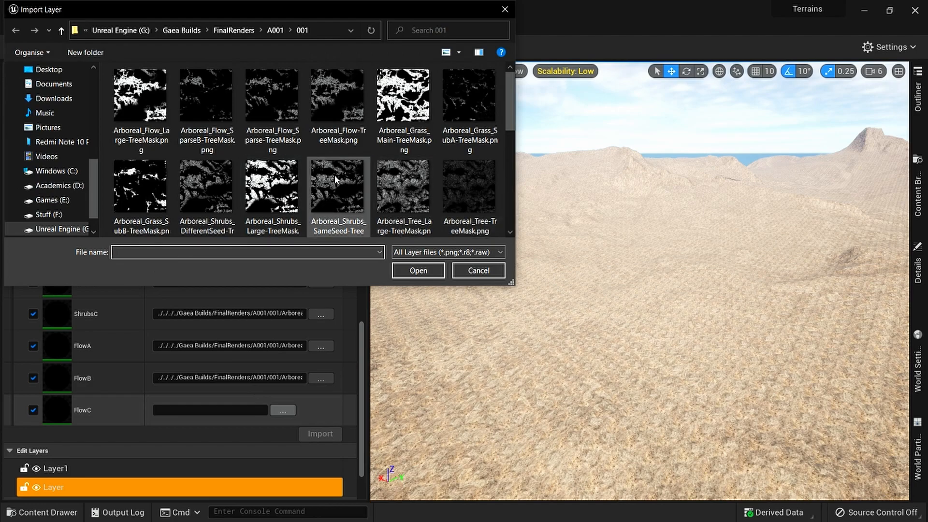
{"action": "double_click", "coordinate": [295, 92]}
- Review the mask assignments of all layers and disable the FlowC, FlowB, FlowA, ShrubsC, ShrubsB, ShrubsA and Tree layers for import
{"action": "scroll", "coordinate": [126, 408], "scroll_direction": "down", "scroll_amount": 1}
{"action": "scroll", "coordinate": [128, 406], "scroll_direction": "up", "scroll_amount": 2}
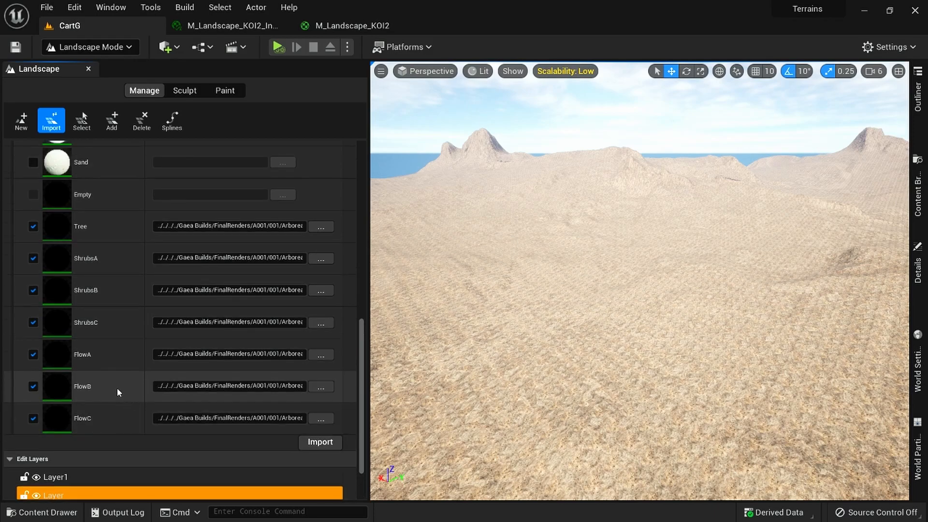
{"action": "scroll", "coordinate": [133, 384], "scroll_direction": "up", "scroll_amount": 2}
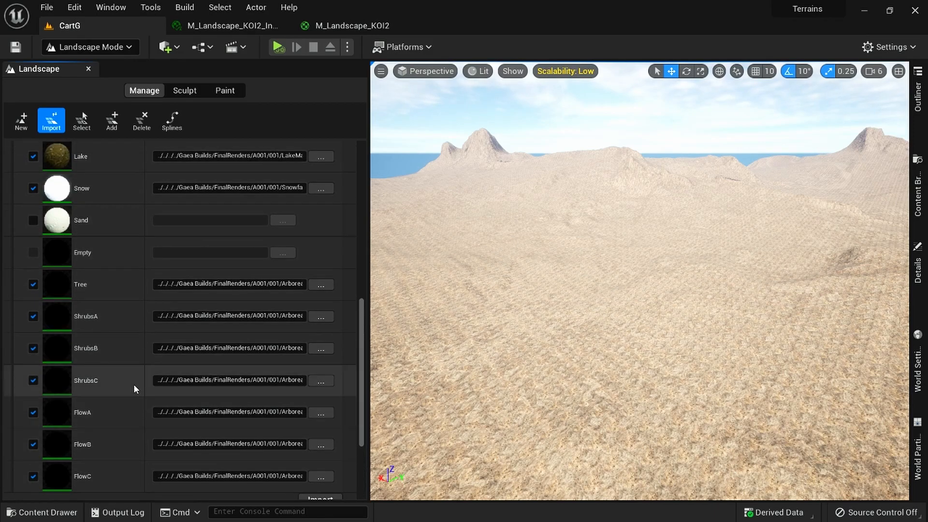
{"action": "scroll", "coordinate": [133, 383], "scroll_direction": "up", "scroll_amount": 8}
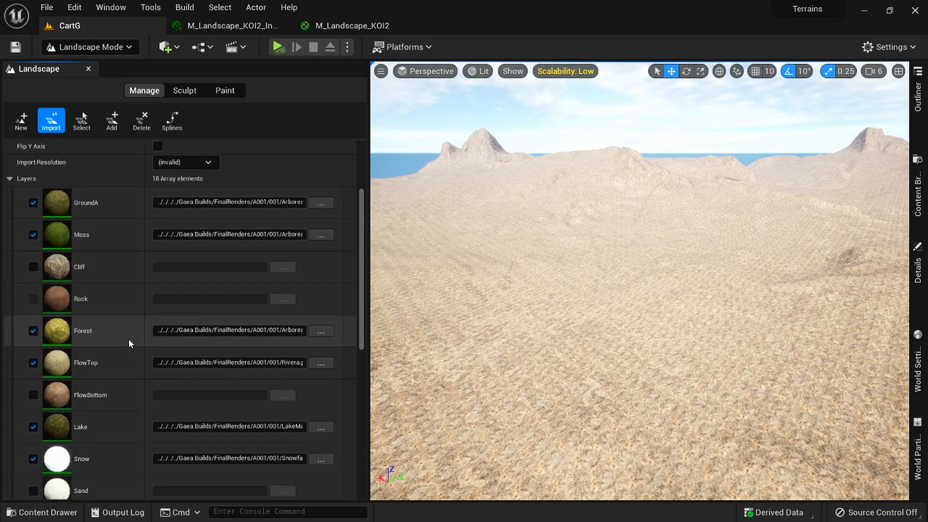
{"action": "scroll", "coordinate": [129, 338], "scroll_direction": "down", "scroll_amount": 6}
{"action": "scroll", "coordinate": [128, 338], "scroll_direction": "down", "scroll_amount": 5}
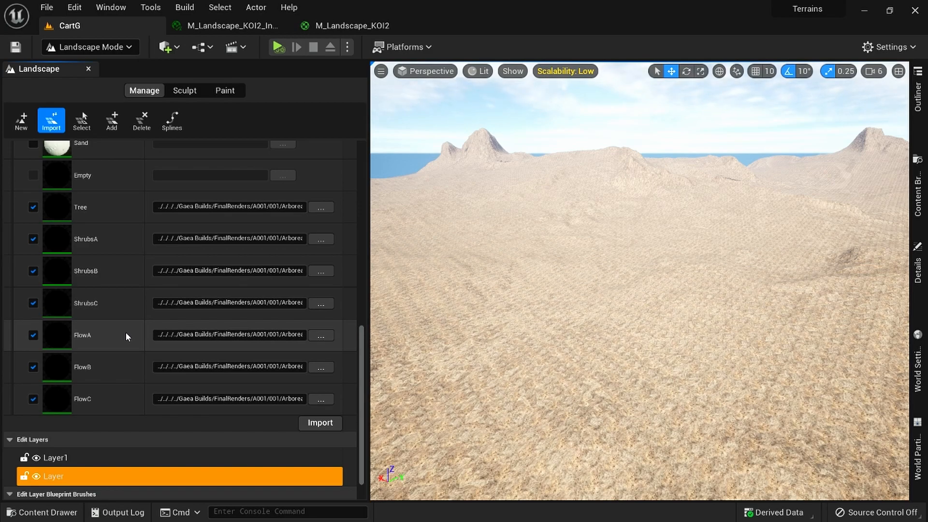
{"action": "left_click", "coordinate": [33, 399]}
{"action": "left_click", "coordinate": [33, 367]}
{"action": "left_click", "coordinate": [33, 335]}
{"action": "left_click", "coordinate": [32, 303]}
{"action": "left_click", "coordinate": [33, 270]}
{"action": "left_click", "coordinate": [33, 238]}
{"action": "left_click", "coordinate": [33, 206]}
- Disable the Snow, Lake, FlowTop, Forest, Moss and GroundA layers for import
{"action": "scroll", "coordinate": [34, 207], "scroll_direction": "up", "scroll_amount": 3}
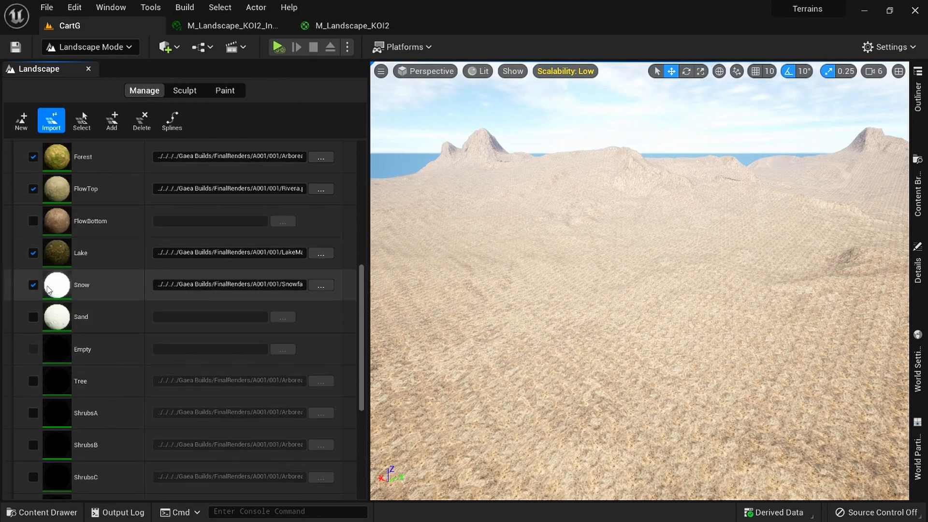
{"action": "left_click", "coordinate": [33, 289]}
{"action": "left_click", "coordinate": [32, 252]}
{"action": "left_click", "coordinate": [32, 189]}
{"action": "left_click", "coordinate": [33, 156]}
{"action": "scroll", "coordinate": [29, 188], "scroll_direction": "up", "scroll_amount": 5}
{"action": "left_click", "coordinate": [33, 235]}
{"action": "left_click", "coordinate": [33, 203]}
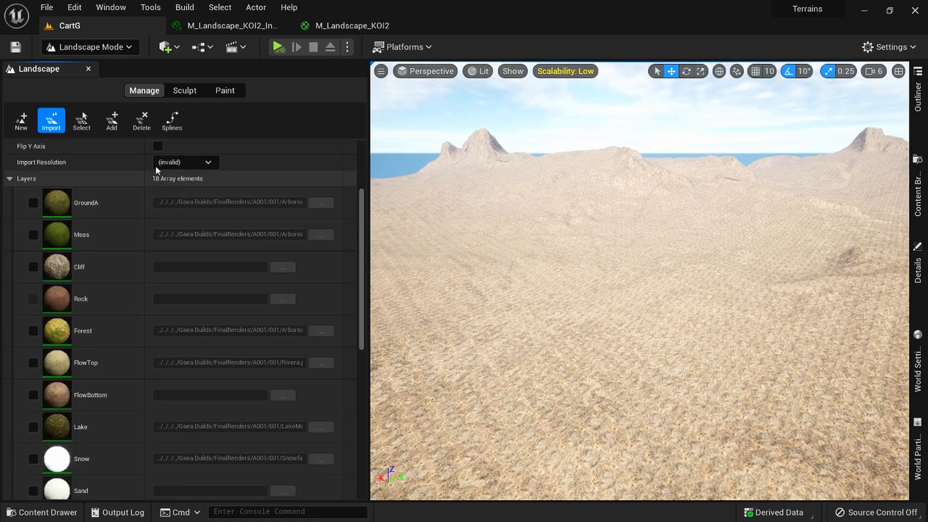
- Inspect the Tree, Shrubs and Flow target layers in paint mode and open the Tree layer's actions
{"action": "left_click", "coordinate": [225, 91]}
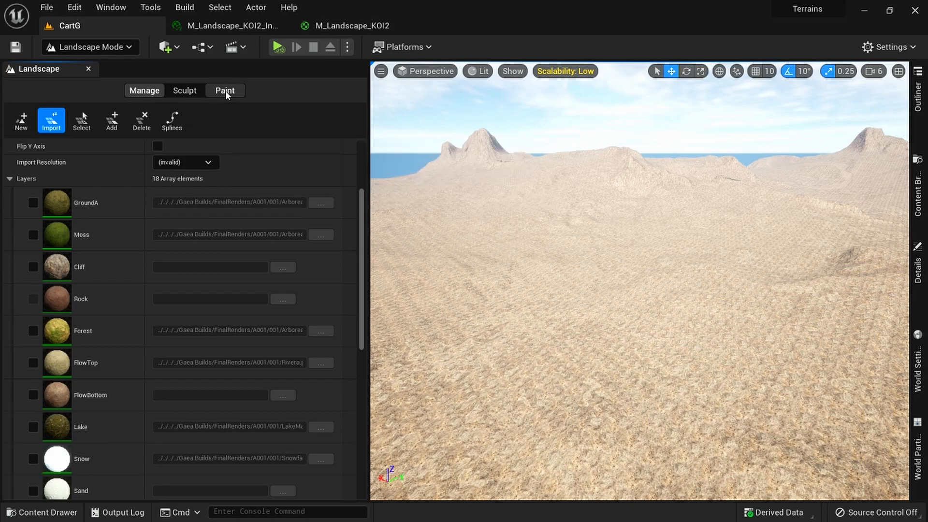
{"action": "scroll", "coordinate": [218, 285], "scroll_direction": "down", "scroll_amount": 10}
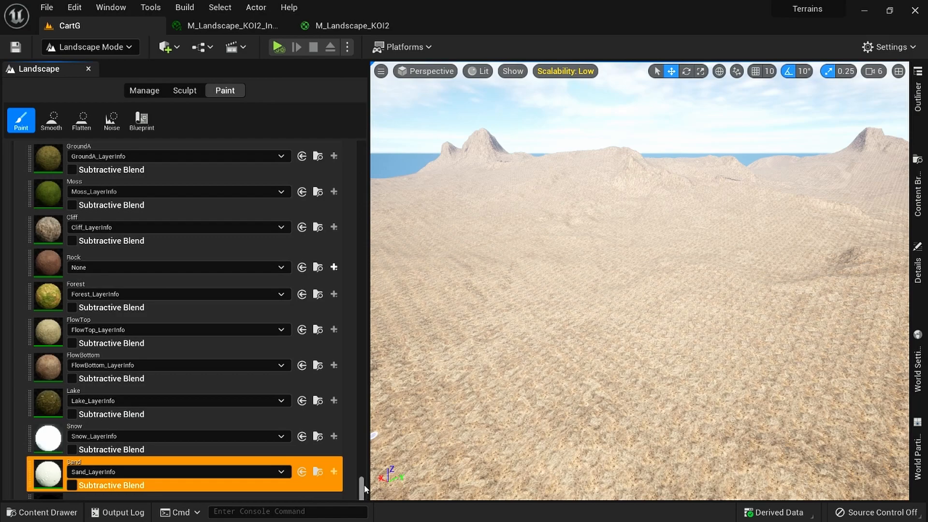
{"action": "scroll", "coordinate": [171, 300], "scroll_direction": "down", "scroll_amount": 5}
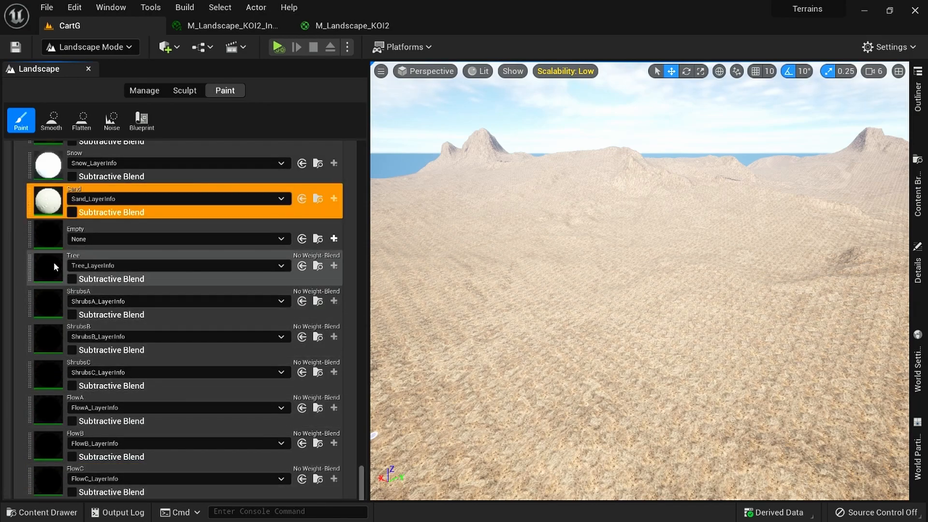
{"action": "left_click", "coordinate": [54, 301]}
{"action": "left_click", "coordinate": [54, 348]}
{"action": "left_click", "coordinate": [56, 379]}
{"action": "left_click", "coordinate": [62, 413]}
{"action": "left_click", "coordinate": [47, 447]}
{"action": "left_click", "coordinate": [53, 483]}
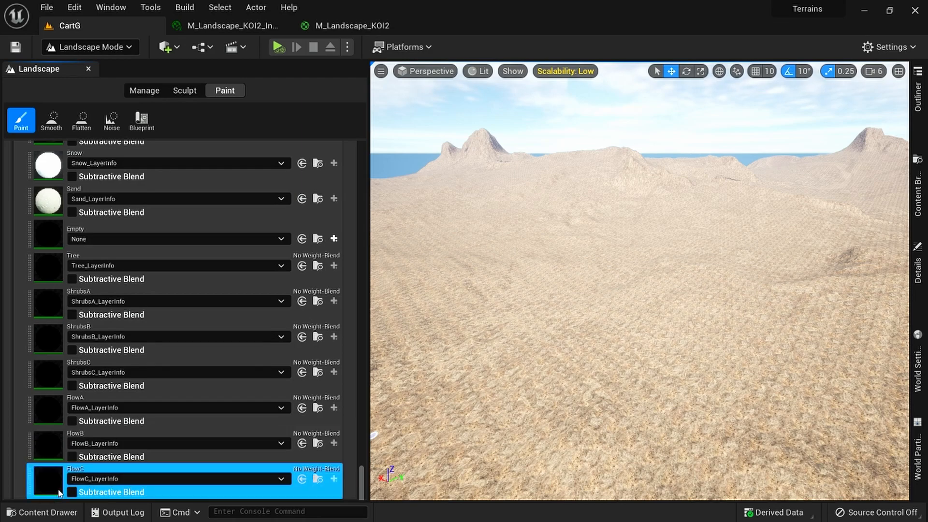
{"action": "scroll", "coordinate": [145, 234], "scroll_direction": "up", "scroll_amount": 3}
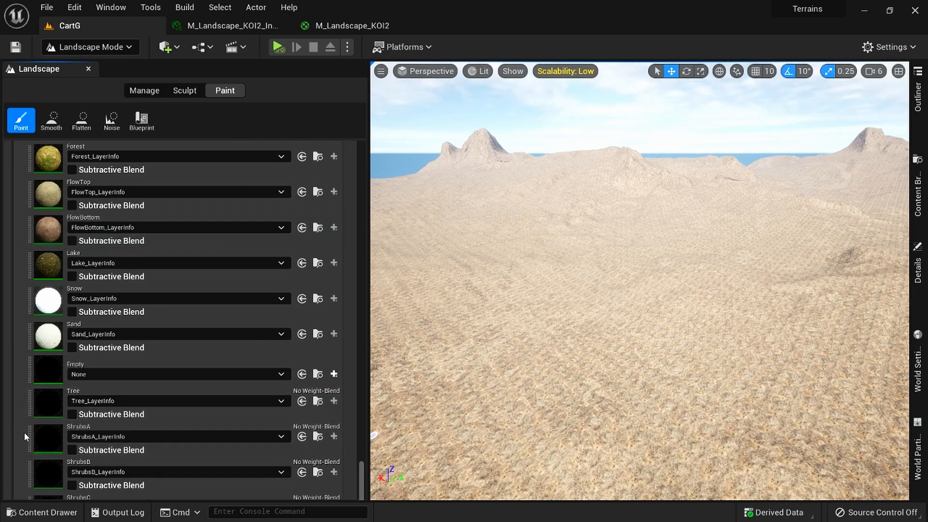
{"action": "right_click", "coordinate": [55, 406]}
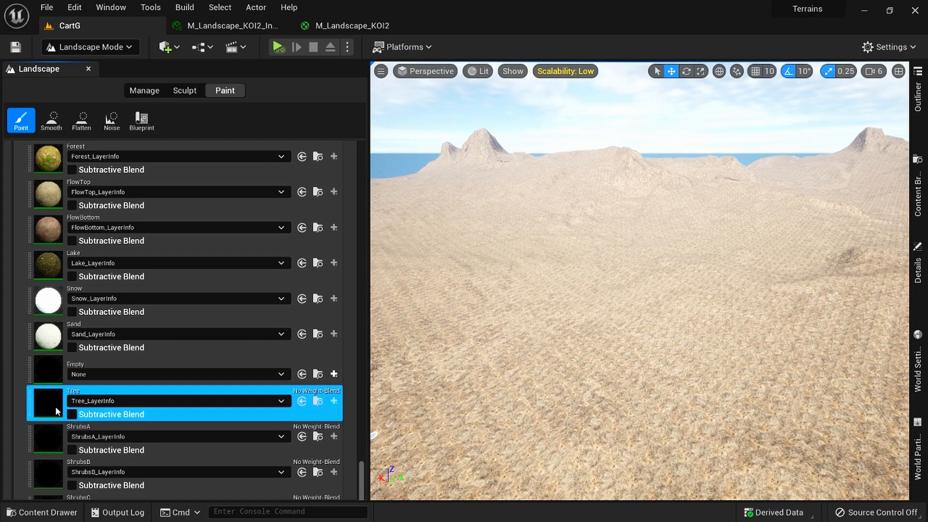
{"action": "left_click", "coordinate": [111, 431]}
- Enable the heightmap file in the landscape import settings and load FT_Final.png, giving an import resolution of 1009×1009
{"action": "scroll", "coordinate": [161, 325], "scroll_direction": "up", "scroll_amount": 10}
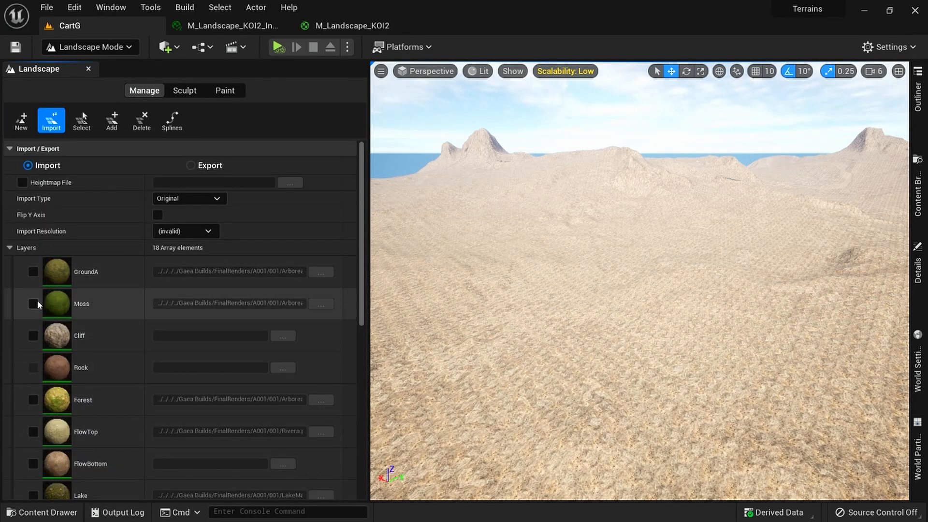
{"action": "scroll", "coordinate": [299, 437], "scroll_direction": "down", "scroll_amount": 9}
{"action": "right_click_drag", "start_coordinate": [542, 357], "coordinate": [481, 426]}
{"action": "scroll", "coordinate": [139, 344], "scroll_direction": "up", "scroll_amount": 10}
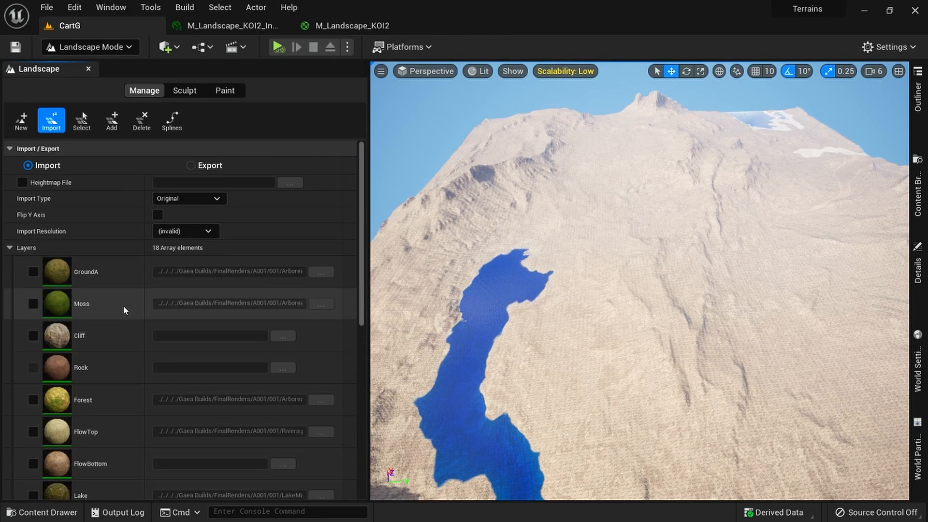
{"action": "left_click", "coordinate": [22, 182]}
{"action": "left_click", "coordinate": [291, 183]}
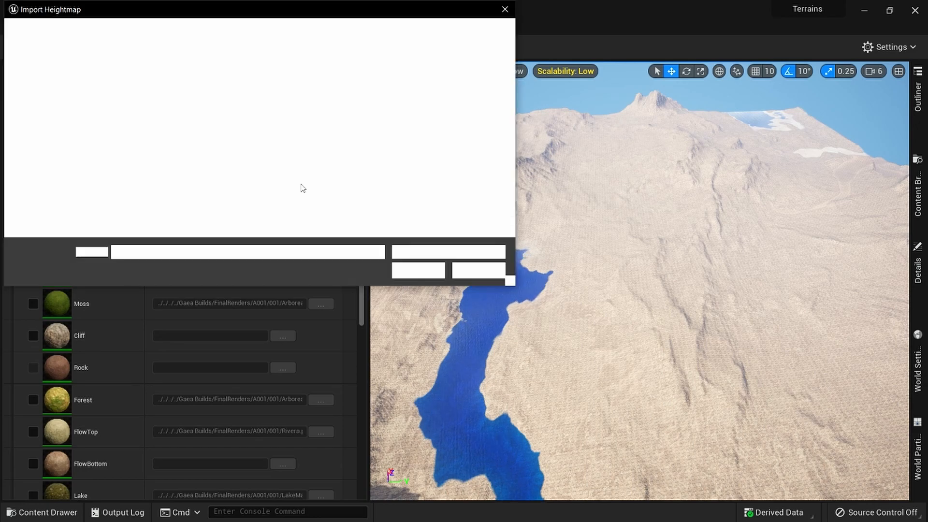
{"action": "scroll", "coordinate": [203, 199], "scroll_direction": "up", "scroll_amount": 2}
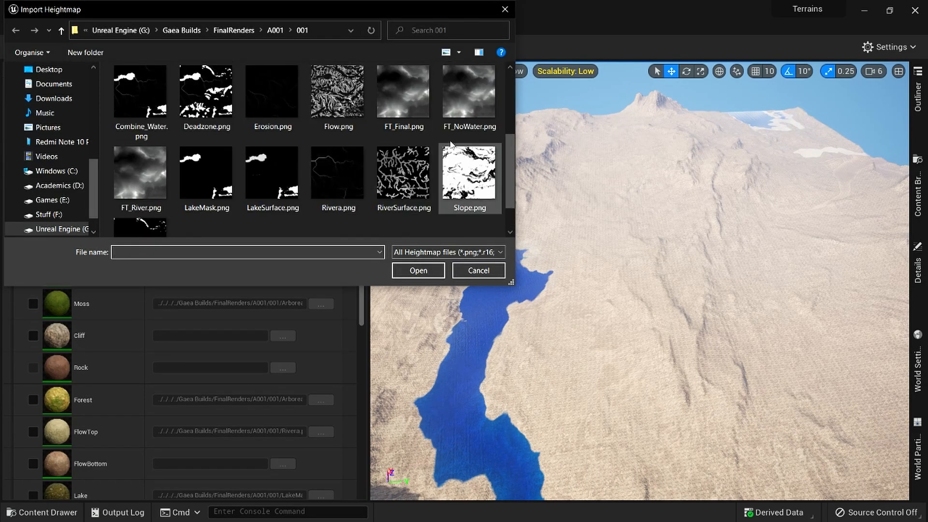
{"action": "double_click", "coordinate": [403, 99]}
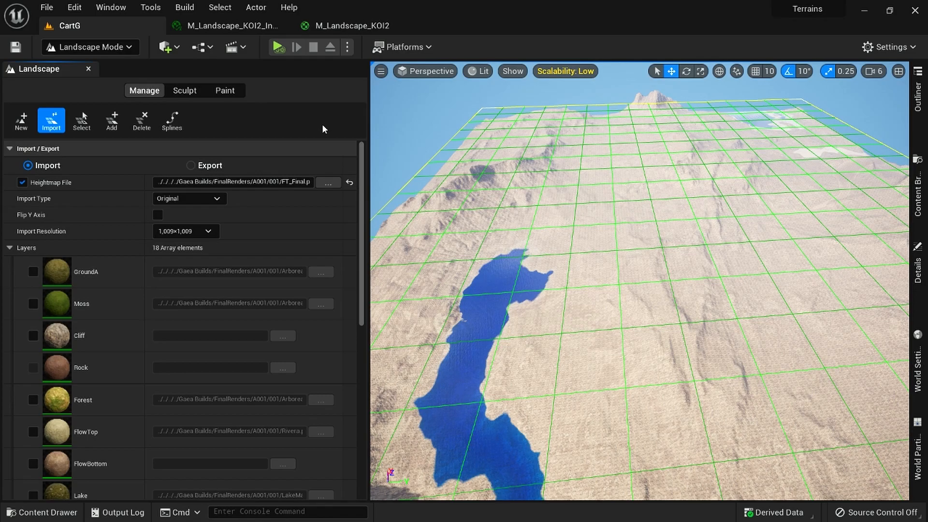
- Disable the heightmap file for import and check the mask files assigned to the landscape layers
{"action": "right_click_drag", "start_coordinate": [492, 227], "coordinate": [531, 235]}
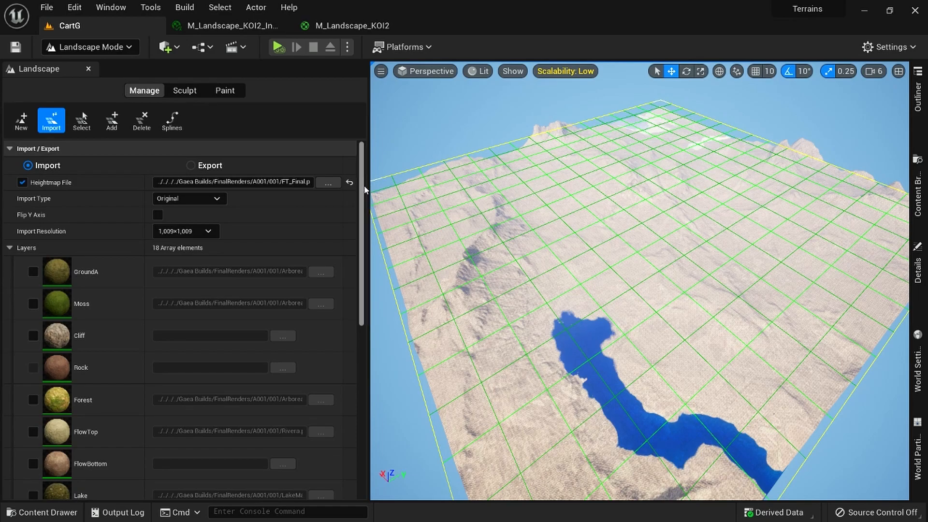
{"action": "left_click", "coordinate": [22, 182]}
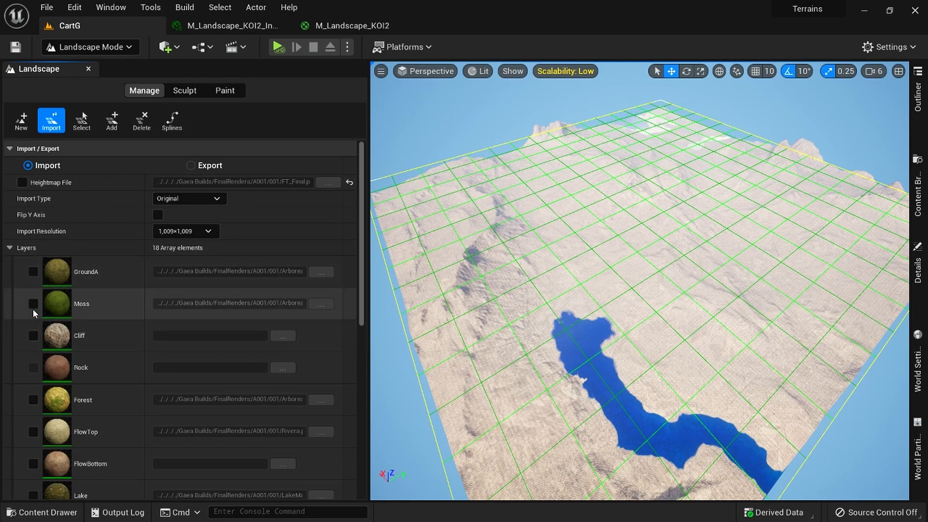
{"action": "scroll", "coordinate": [88, 299], "scroll_direction": "down", "scroll_amount": 2}
{"action": "scroll", "coordinate": [62, 295], "scroll_direction": "up", "scroll_amount": 2}
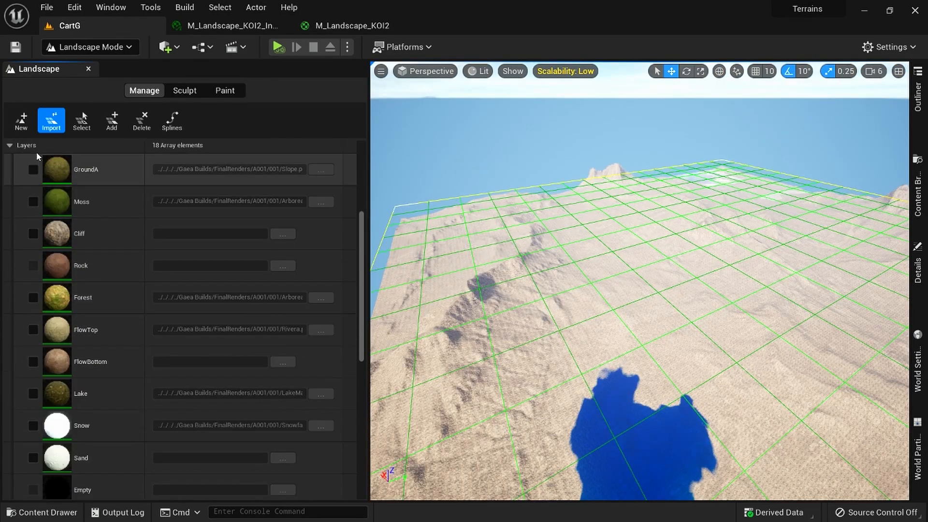
{"action": "scroll", "coordinate": [271, 372], "scroll_direction": "down", "scroll_amount": 8}
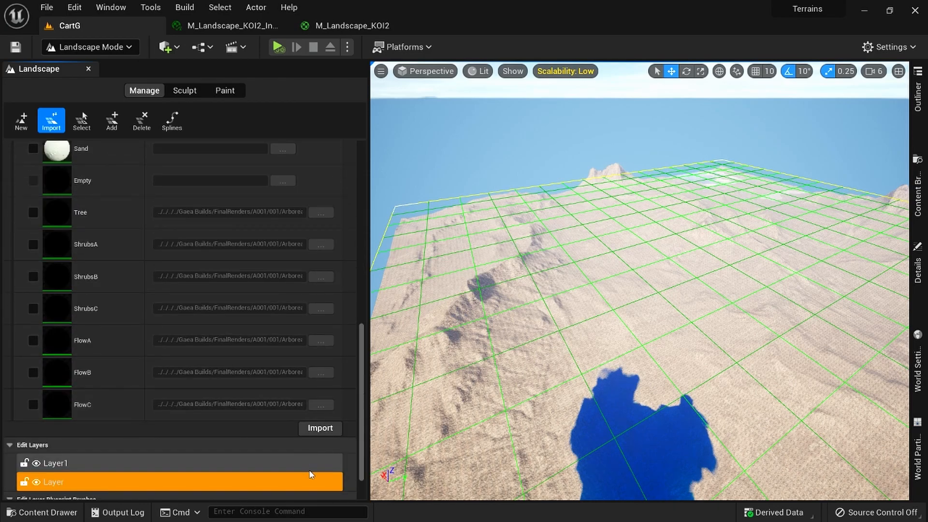
- Import the slope mask into the landscape's GroundA layer, and disable GroundA for import
{"action": "left_click", "coordinate": [314, 428]}
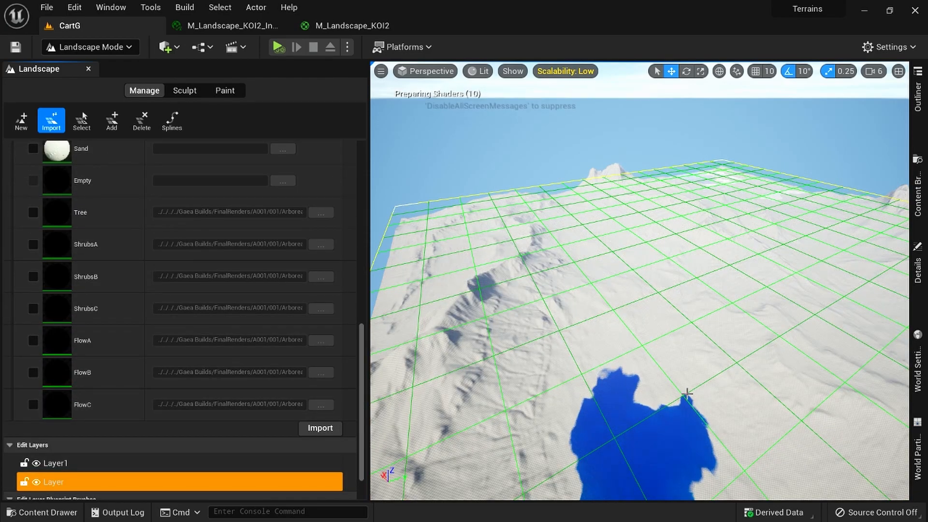
{"action": "right_click_drag", "start_coordinate": [640, 280], "coordinate": [623, 290]}
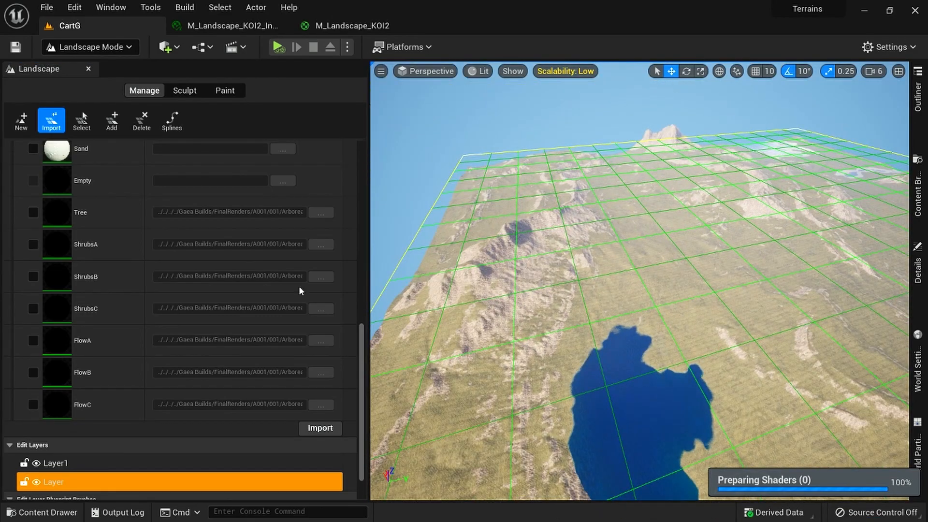
{"action": "scroll", "coordinate": [224, 298], "scroll_direction": "up", "scroll_amount": 10}
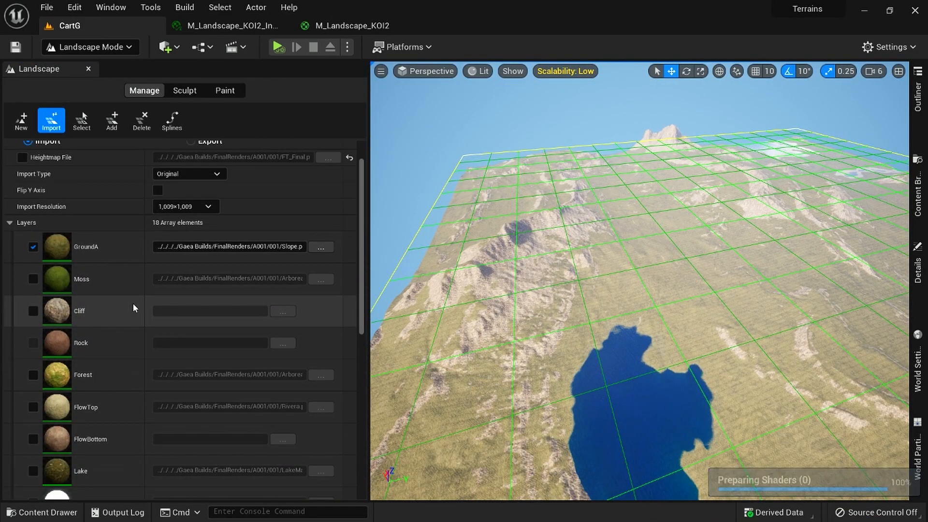
{"action": "scroll", "coordinate": [128, 305], "scroll_direction": "up", "scroll_amount": 1}
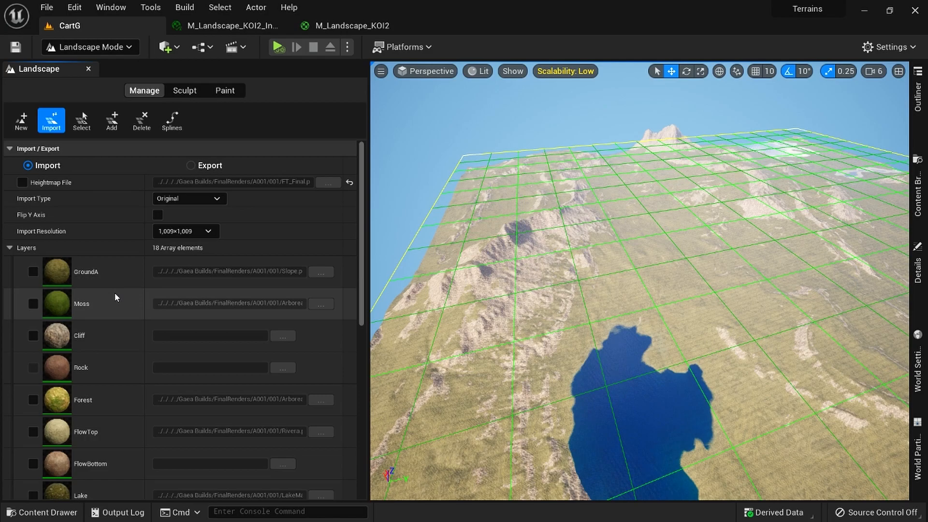
- Import the mask assigned to the Moss layer onto the landscape, and disable Moss for import
{"action": "scroll", "coordinate": [91, 317], "scroll_direction": "down", "scroll_amount": 10}
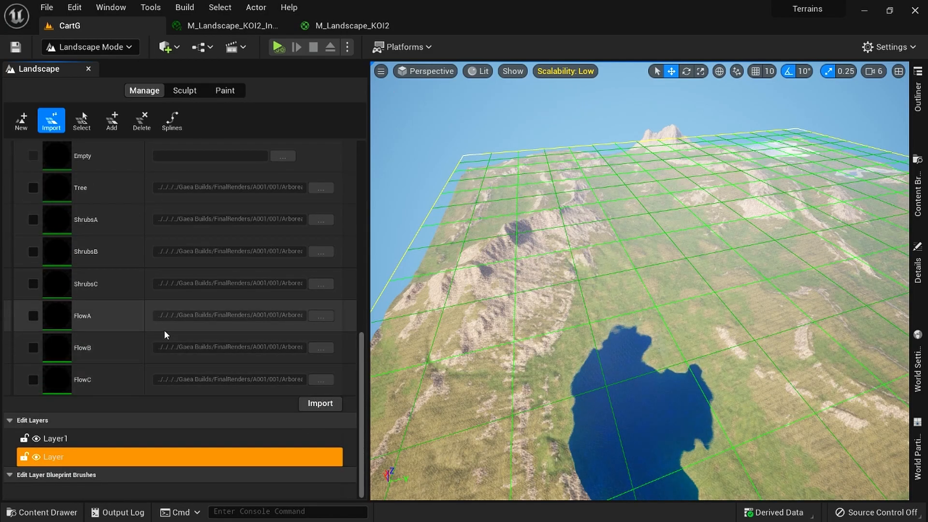
{"action": "scroll", "coordinate": [163, 330], "scroll_direction": "up", "scroll_amount": 10}
{"action": "scroll", "coordinate": [53, 246], "scroll_direction": "up", "scroll_amount": 1}
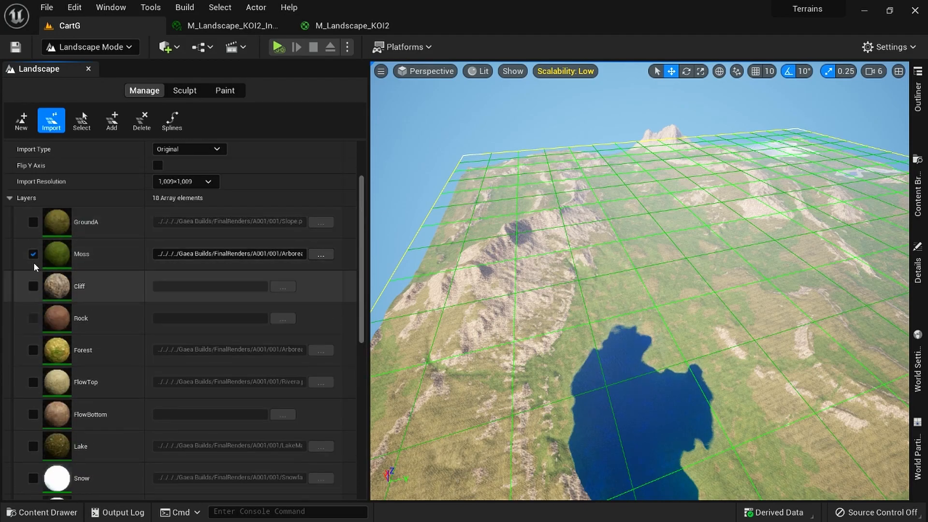
{"action": "left_click", "coordinate": [33, 254]}
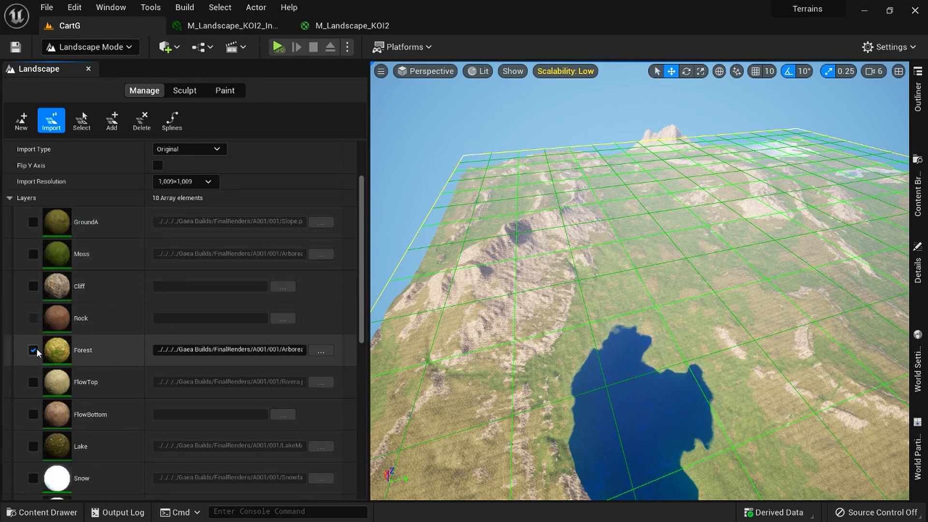
- Enable only the Forest layer and import its assigned mask onto the landscape
{"action": "scroll", "coordinate": [220, 358], "scroll_direction": "down", "scroll_amount": 10}
{"action": "left_click", "coordinate": [309, 404]}
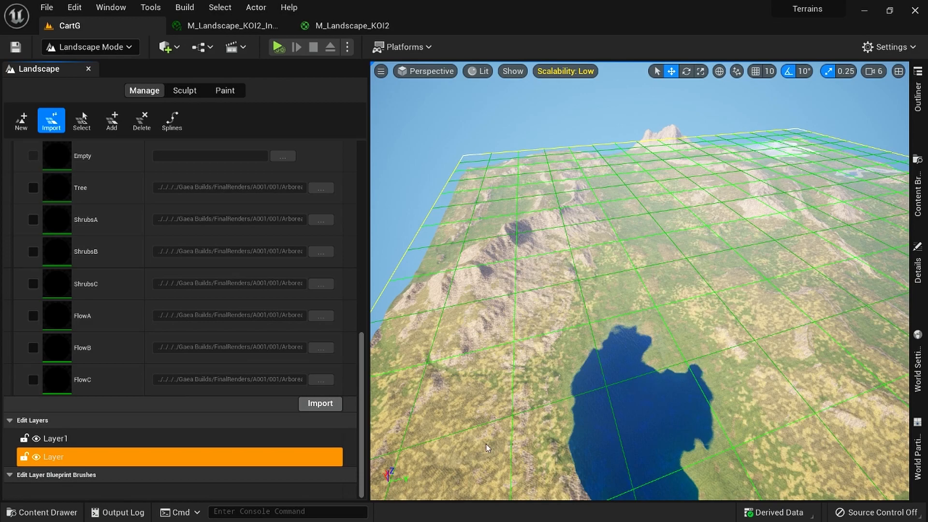
{"action": "scroll", "coordinate": [292, 375], "scroll_direction": "up", "scroll_amount": 10}
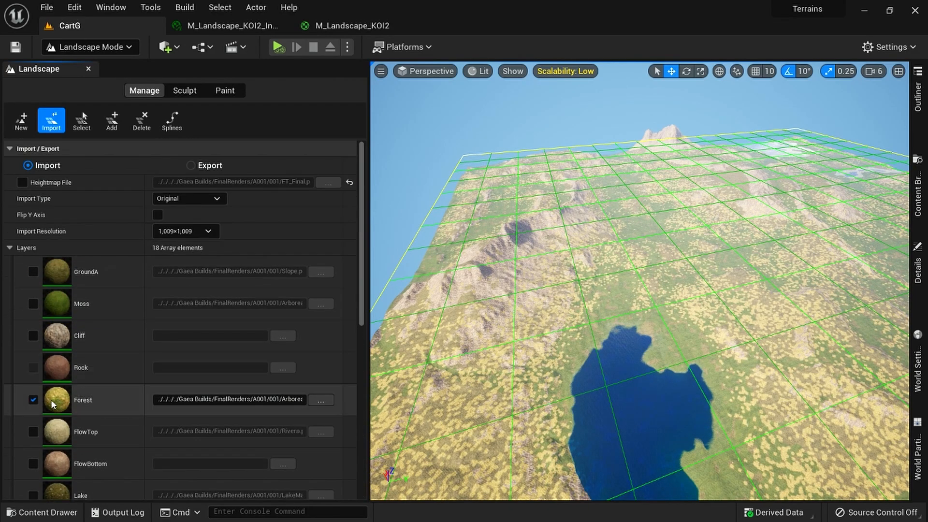
- Disable Forest, enable the FlowTop layer and import its river mask onto the landscape
{"action": "scroll", "coordinate": [188, 396], "scroll_direction": "down", "scroll_amount": 8}
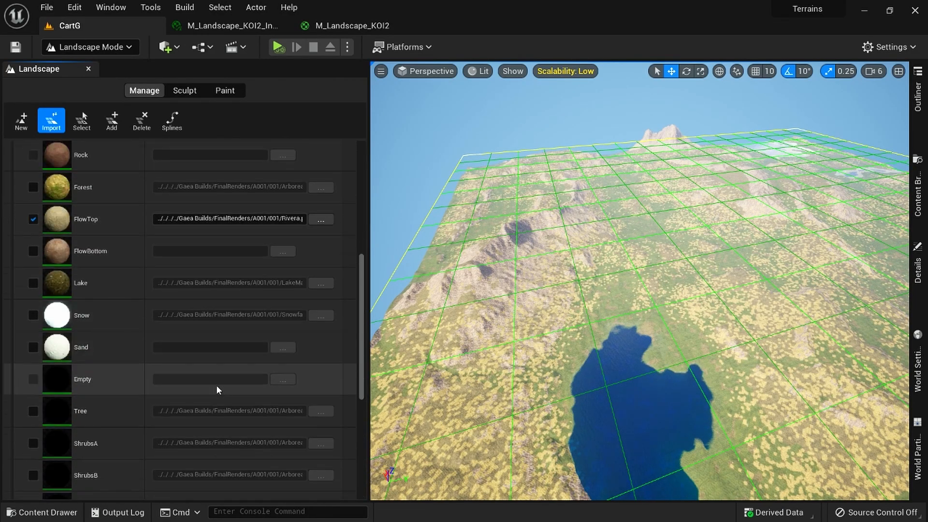
{"action": "scroll", "coordinate": [316, 453], "scroll_direction": "down", "scroll_amount": 1}
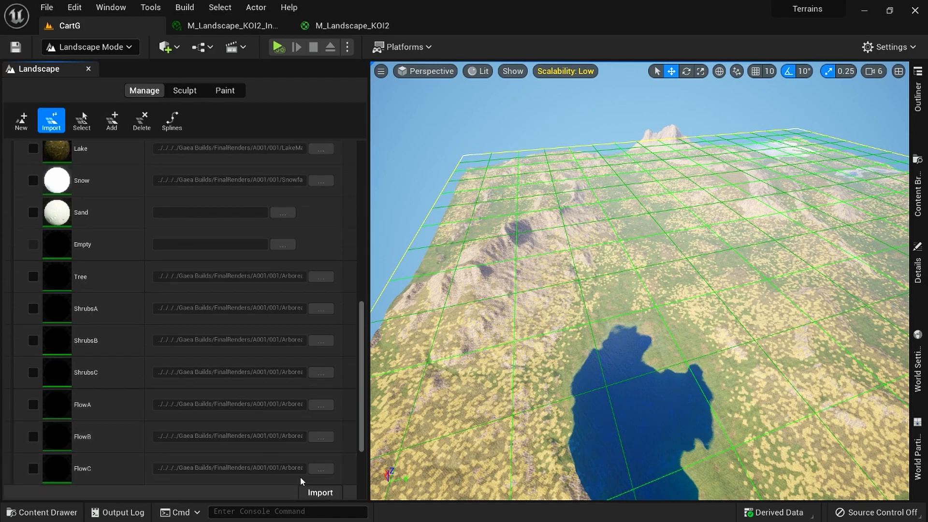
{"action": "left_click", "coordinate": [319, 492]}
- Disable FlowTop, enable the Lake layer and import its lake mask onto the landscape
{"action": "scroll", "coordinate": [179, 364], "scroll_direction": "up", "scroll_amount": 3}
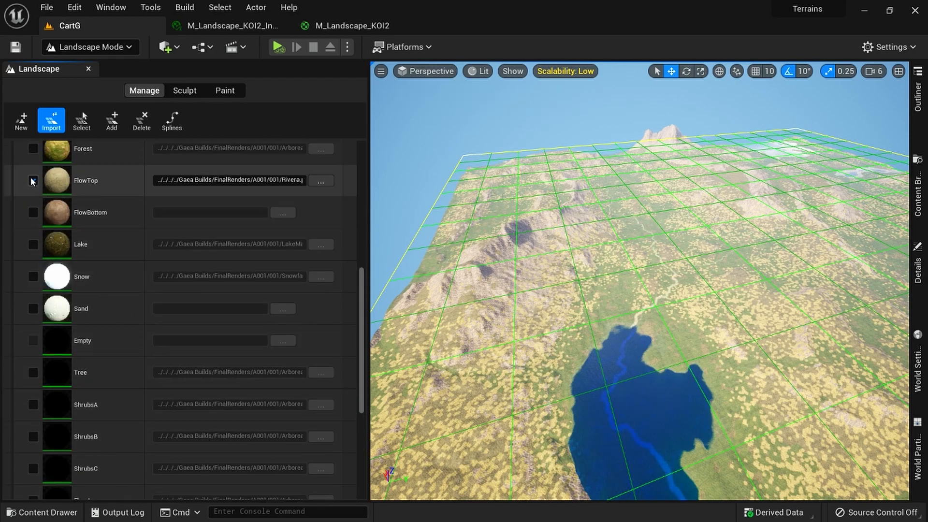
{"action": "scroll", "coordinate": [36, 246], "scroll_direction": "down", "scroll_amount": 5}
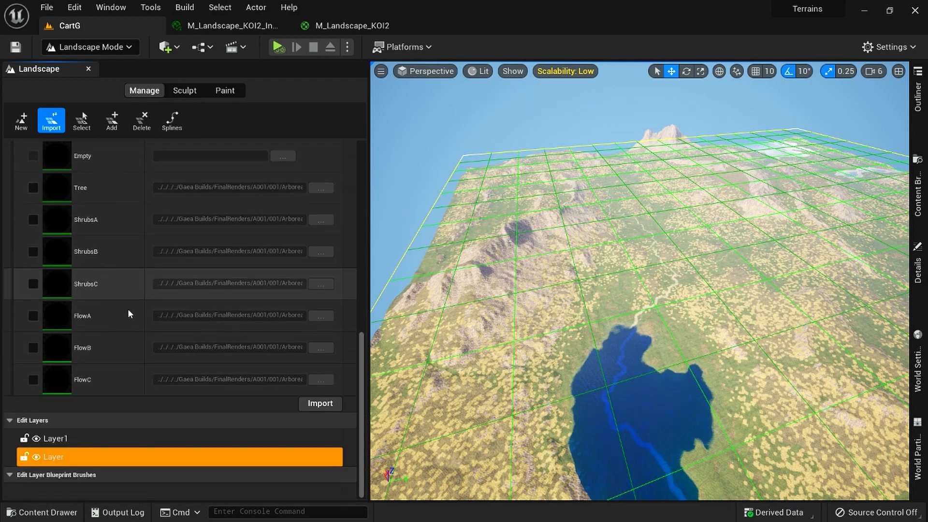
{"action": "left_click", "coordinate": [313, 403]}
- Disable Lake, enable the Snow layer and import its snowfall mask onto the landscape
{"action": "scroll", "coordinate": [203, 375], "scroll_direction": "up", "scroll_amount": 4}
{"action": "scroll", "coordinate": [197, 374], "scroll_direction": "up", "scroll_amount": 3}
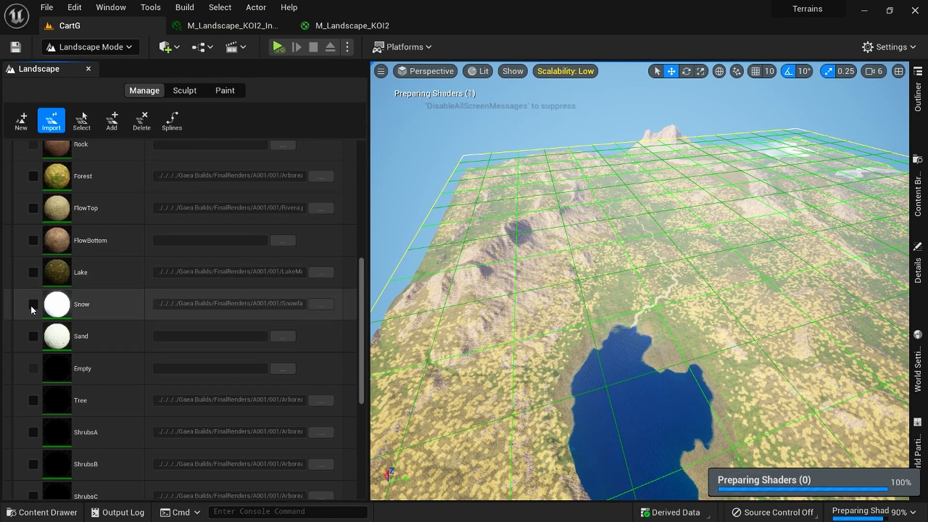
{"action": "scroll", "coordinate": [137, 342], "scroll_direction": "down", "scroll_amount": 8}
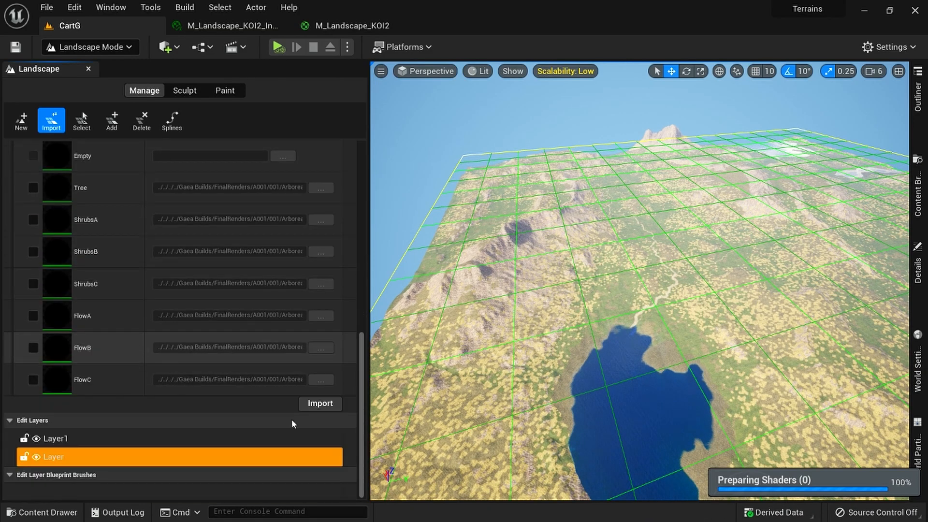
{"action": "left_click", "coordinate": [329, 404]}
- Disable Snow, enable the Tree, ShrubsA, ShrubsB, ShrubsC, FlowA, FlowB and FlowC layers, and import their masks together
{"action": "scroll", "coordinate": [317, 406], "scroll_direction": "up", "scroll_amount": 5}
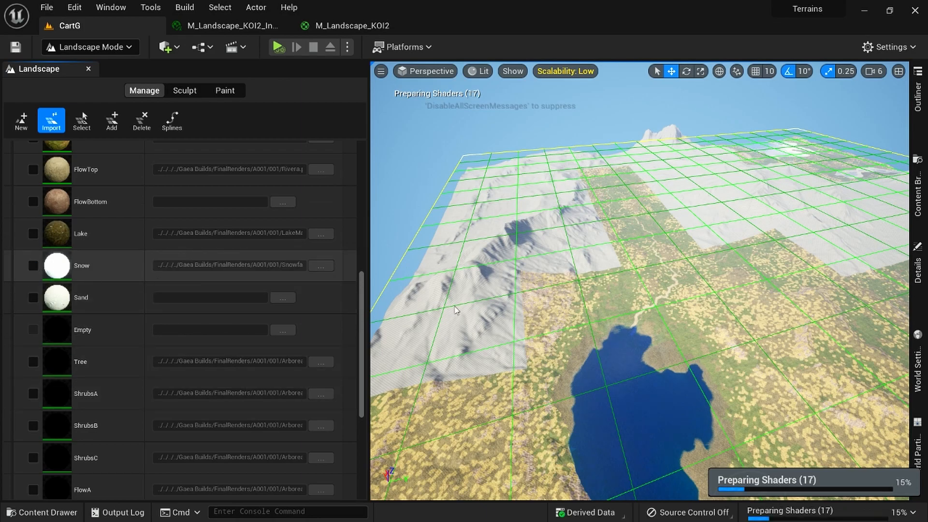
{"action": "right_click_drag", "start_coordinate": [727, 305], "coordinate": [747, 311]}
{"action": "scroll", "coordinate": [99, 323], "scroll_direction": "down", "scroll_amount": 5}
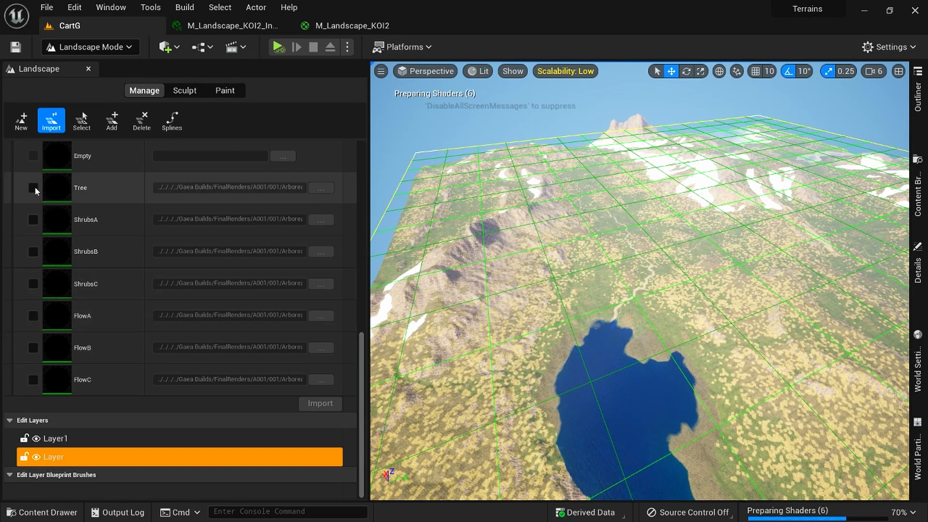
{"action": "left_click", "coordinate": [32, 188]}
{"action": "left_click", "coordinate": [34, 251]}
{"action": "left_click", "coordinate": [33, 283]}
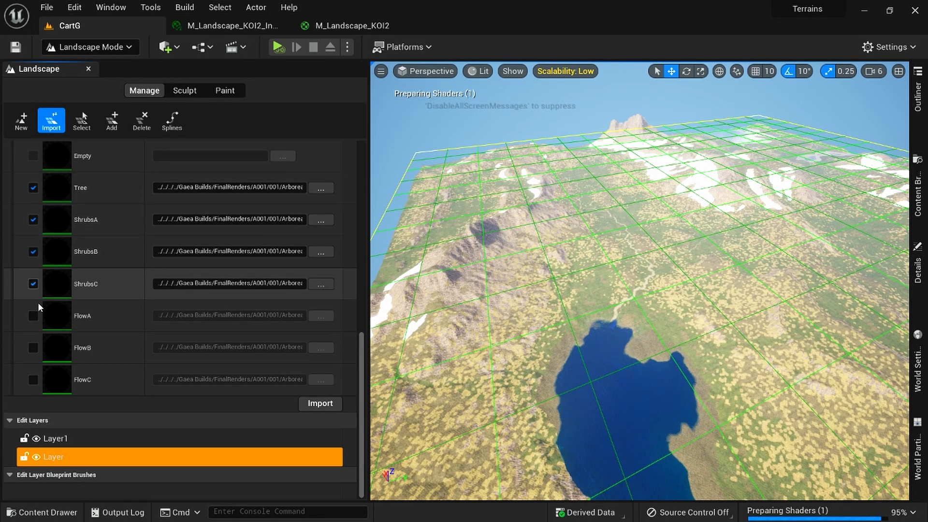
{"action": "left_click", "coordinate": [34, 316]}
{"action": "left_click", "coordinate": [34, 348]}
{"action": "left_click", "coordinate": [34, 379]}
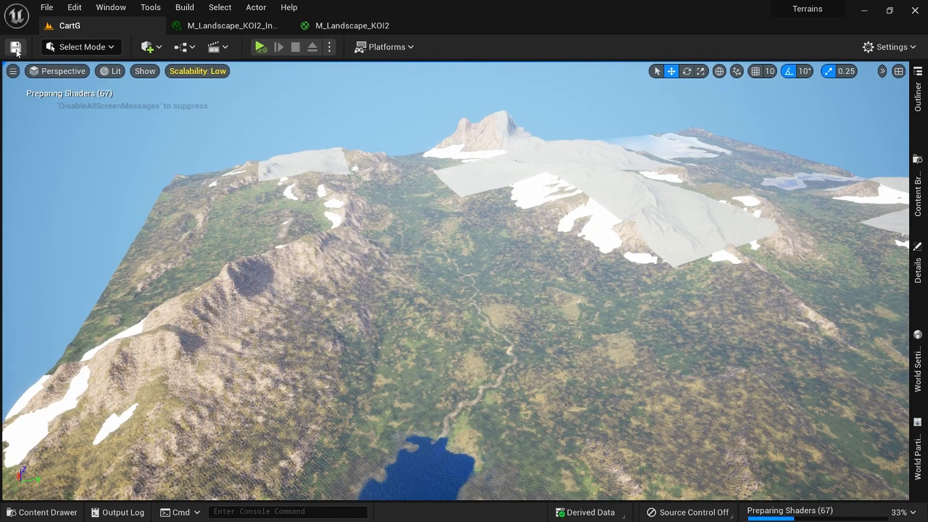
- Save the level and set the viewport scalability quality to High
{"action": "left_click", "coordinate": [16, 48]}
{"action": "right_click_drag", "start_coordinate": [455, 280], "coordinate": [579, 261]}
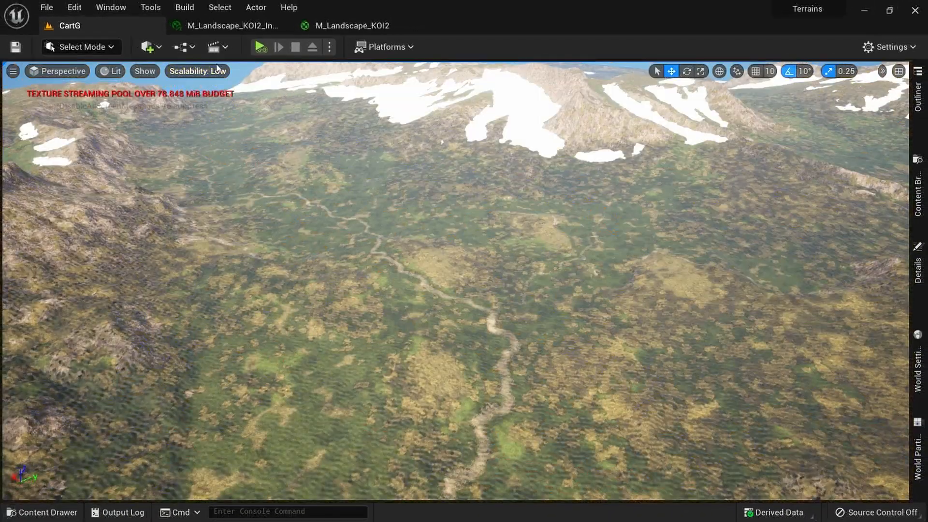
{"action": "left_click", "coordinate": [223, 74]}
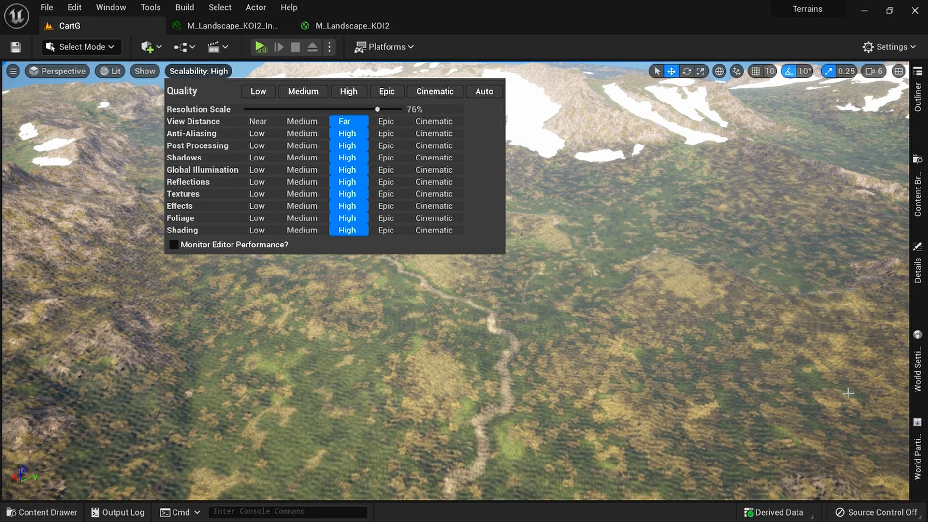